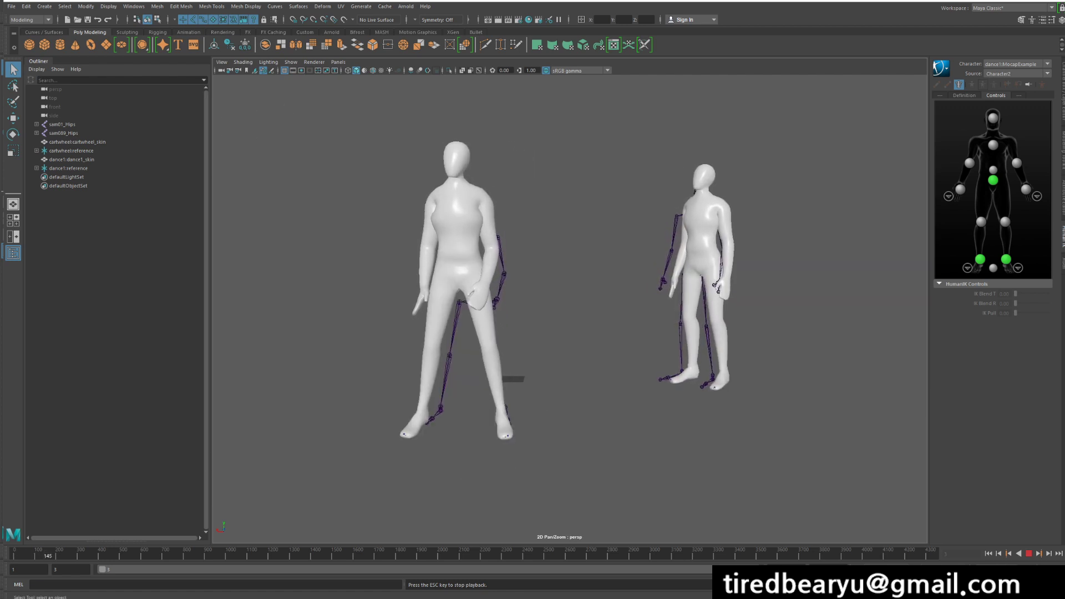
Step: Show the two mocap hip skeletons through the character meshes, and select the cartwheel and dance1 reference rigs for comparison
drag(63, 124, 63, 133)
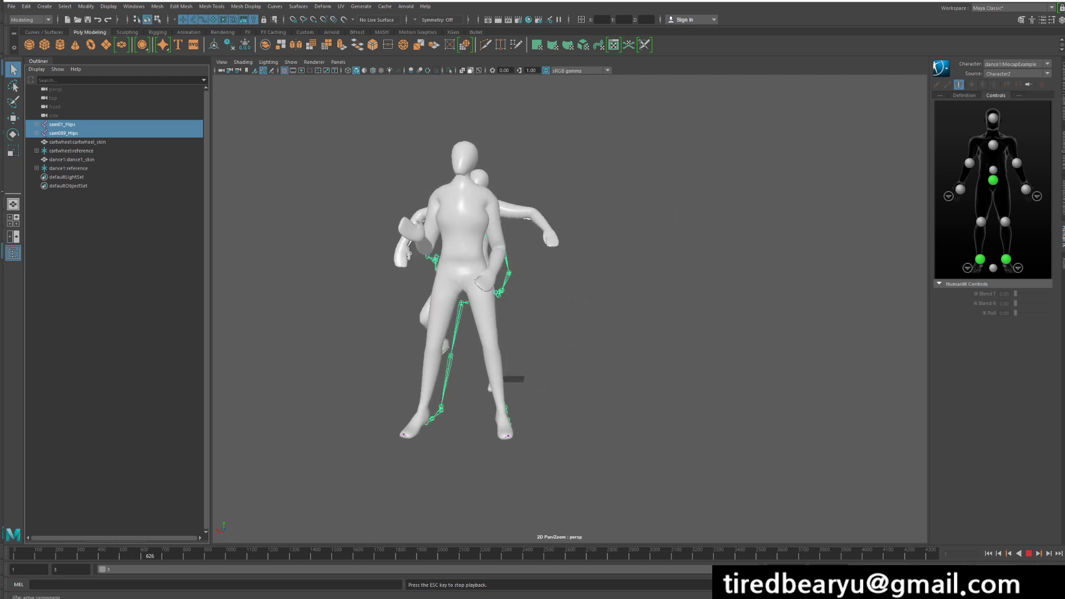
key(alt+a)
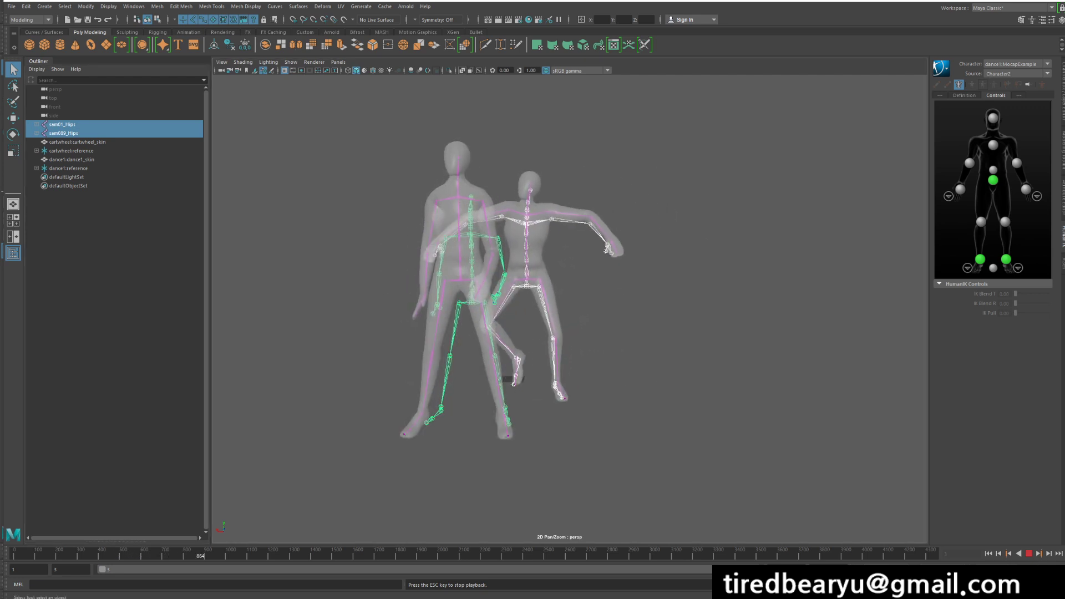
click(71, 150)
ctrl+click(68, 168)
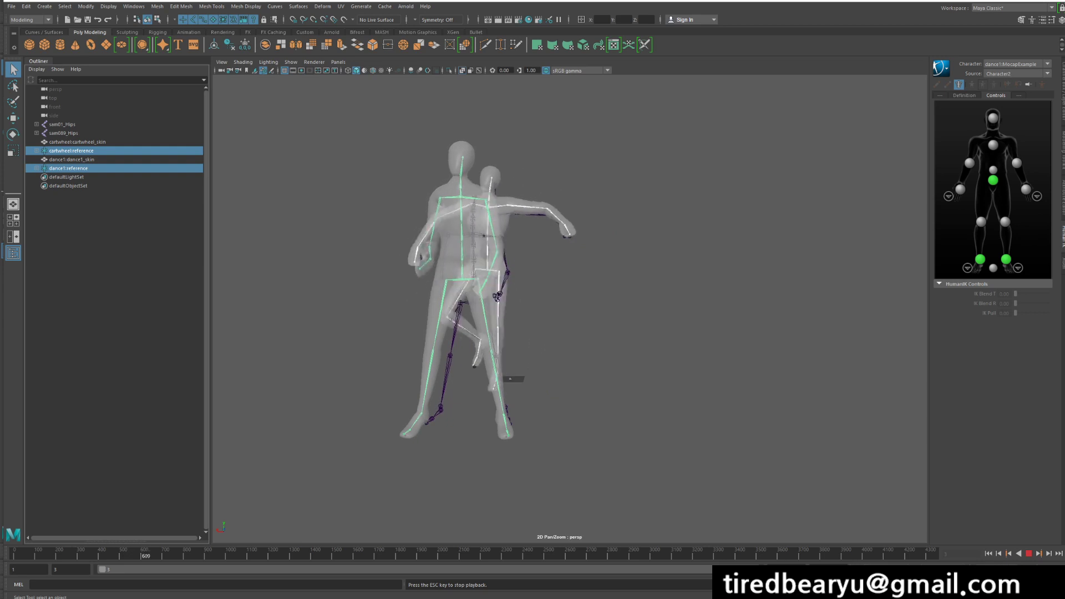
Step: Switch to the other Maya window containing the raw mocap import and frame both skeletons with their markers
mouse_move(312, 598)
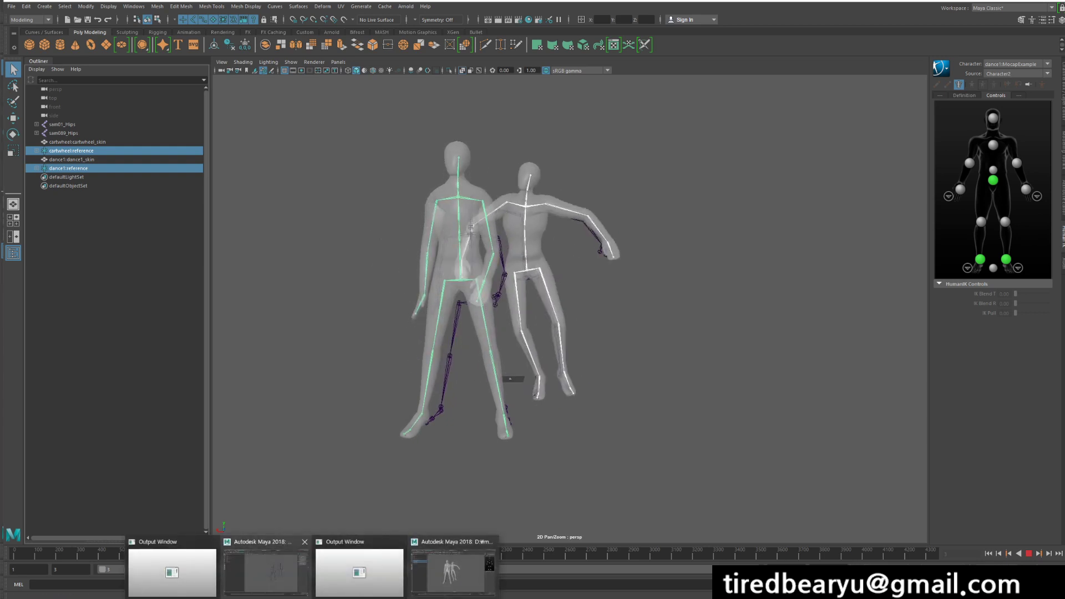
click(266, 573)
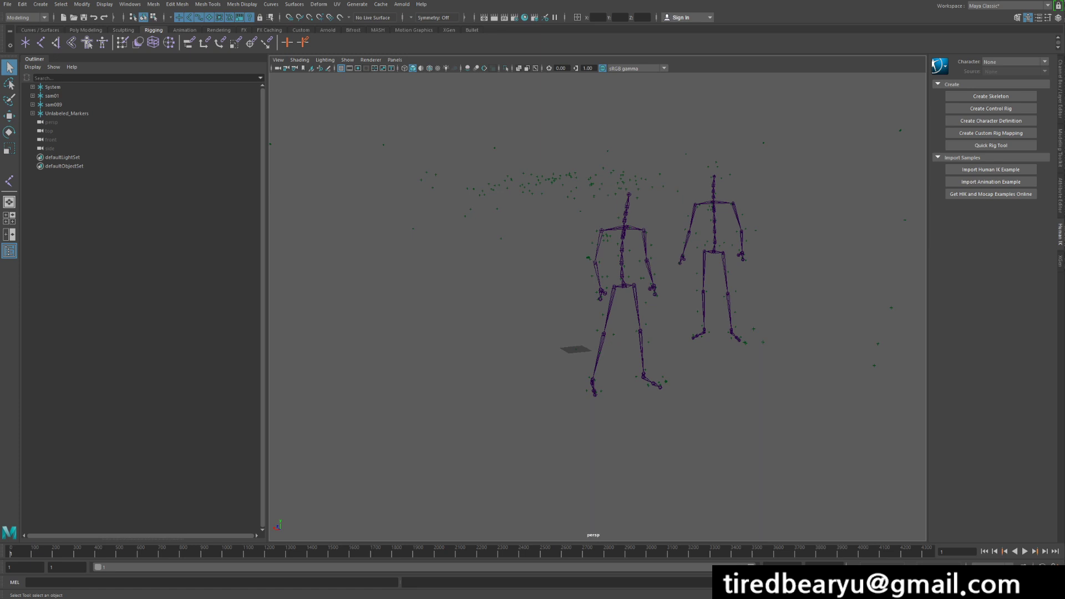
alt+drag(599, 333, 597, 300)
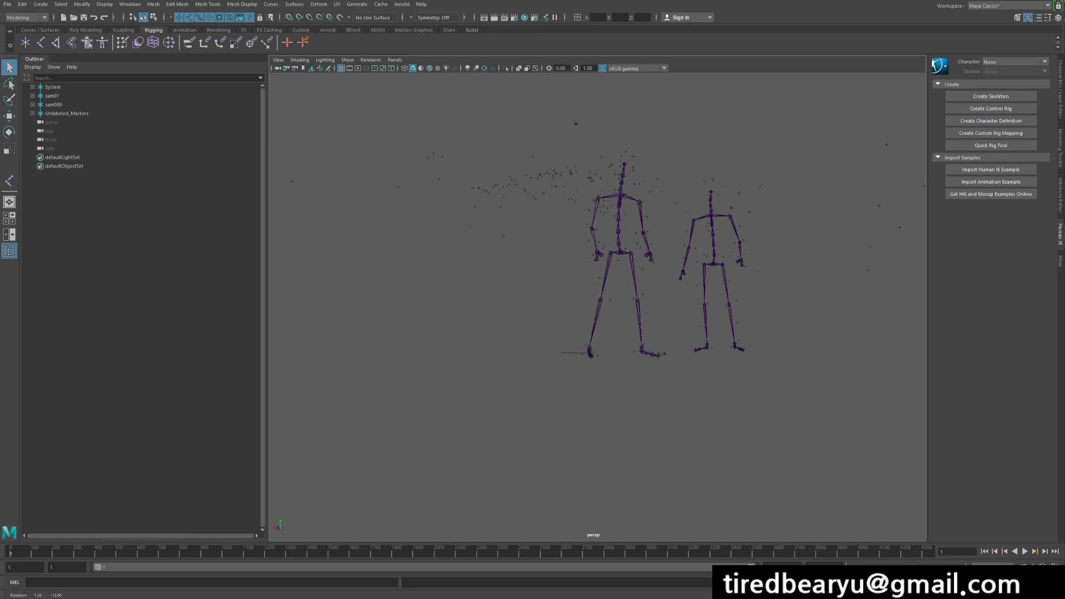
alt+middle_drag(597, 300, 579, 373)
alt+right_drag(580, 373, 516, 373)
alt+drag(516, 373, 519, 391)
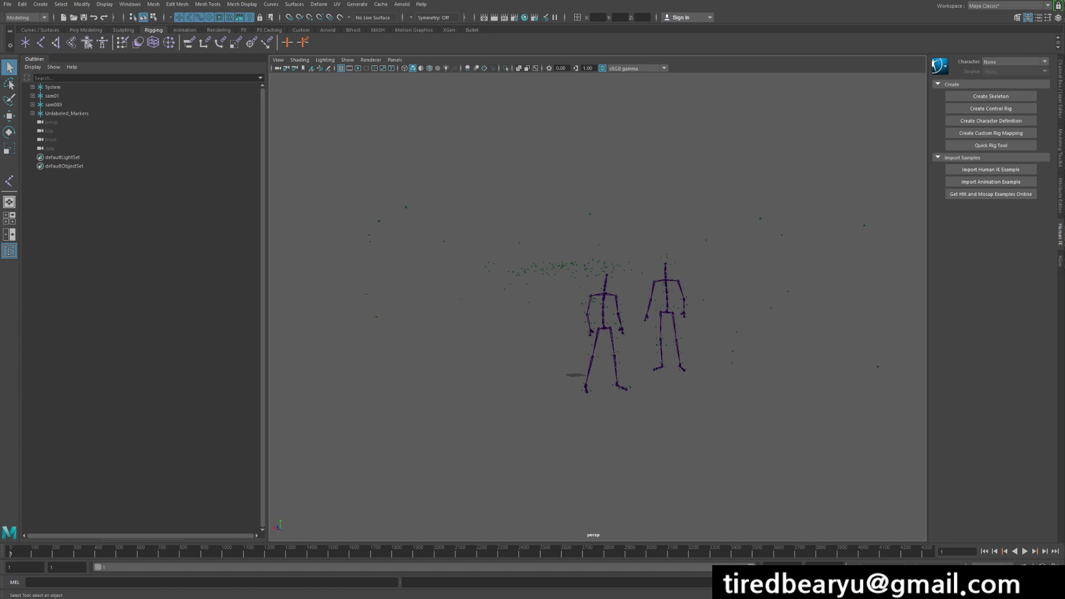
Step: Review the imported top-level groups in the scene, and delete the System group
drag(83, 96, 83, 113)
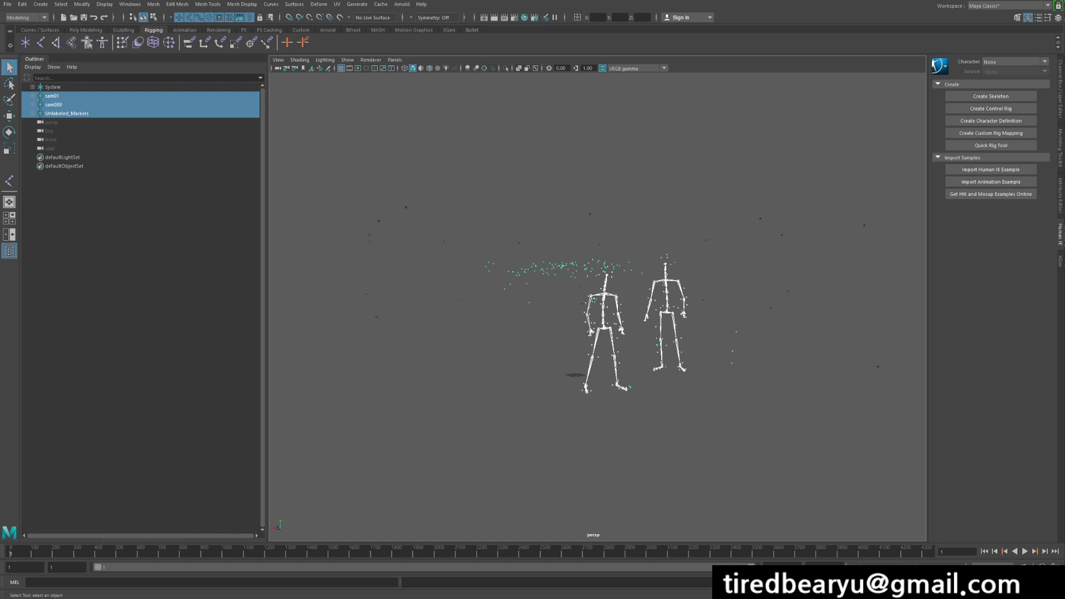
drag(83, 87, 84, 114)
alt+drag(610, 310, 547, 366)
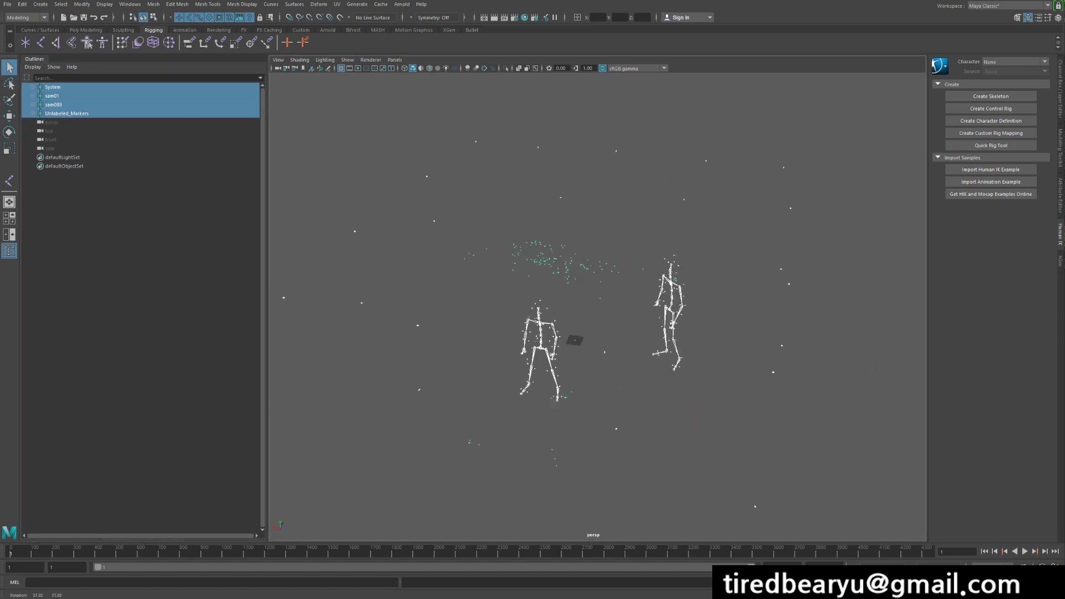
alt+drag(679, 253, 557, 314)
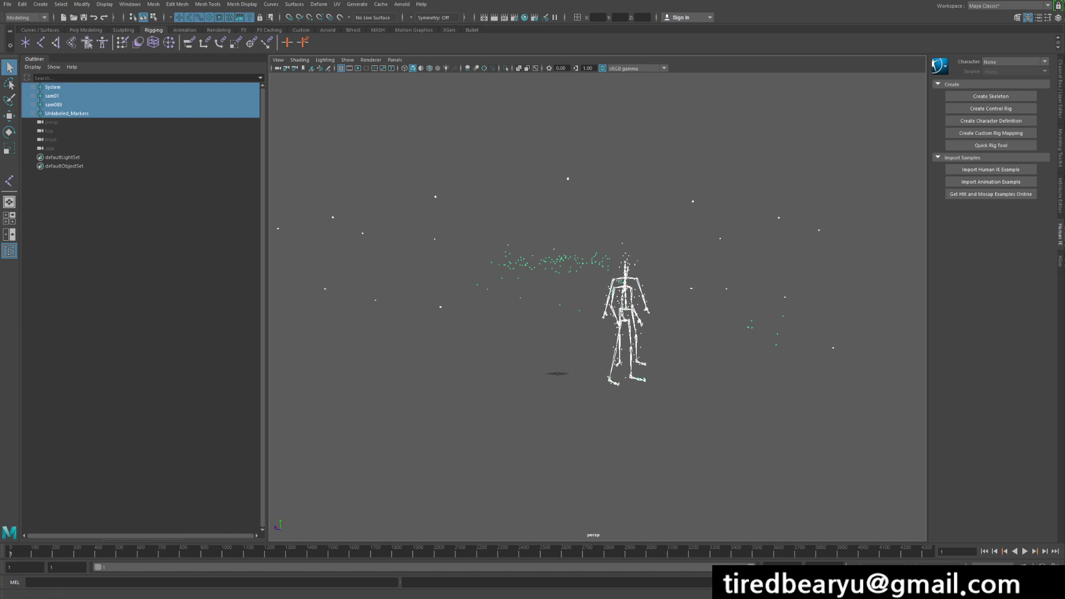
click(53, 87)
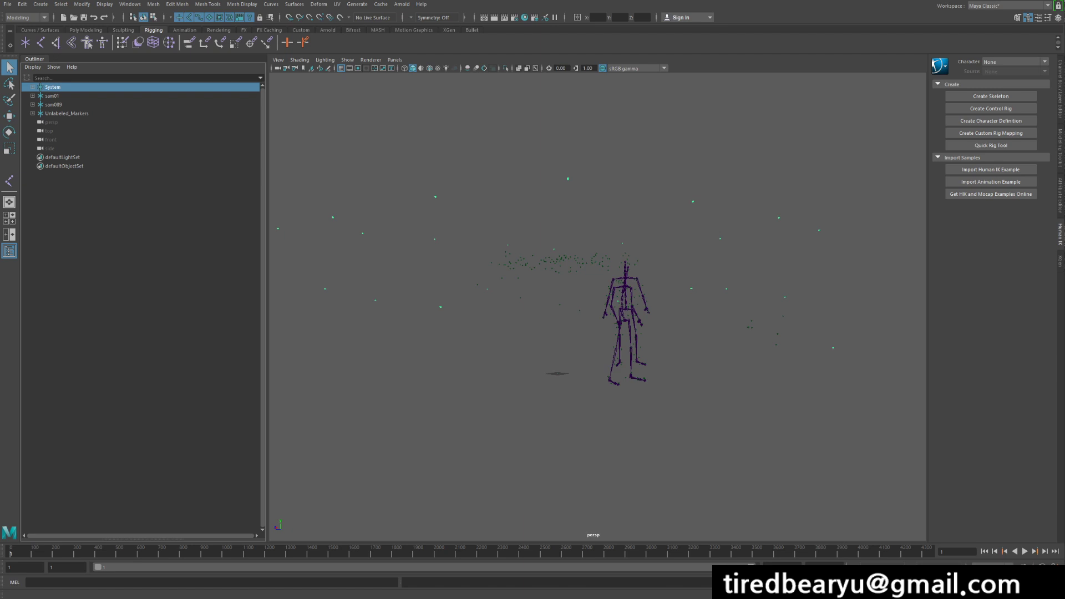
scroll(598, 307, down, 3)
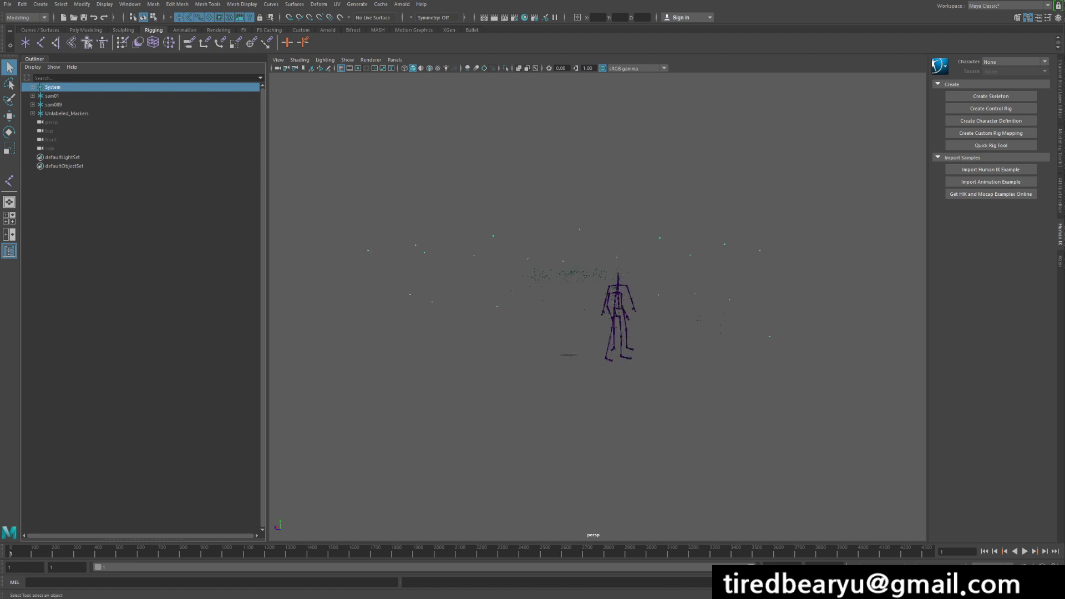
key(Delete)
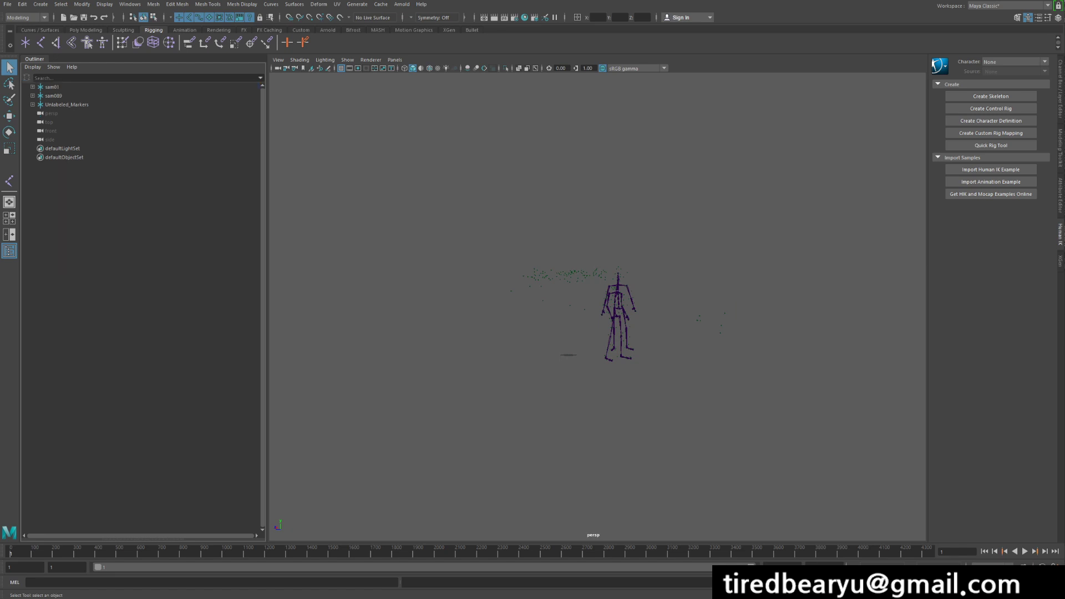
Step: Delete the Unlabeled_Markers group from the scene
click(52, 87)
click(54, 96)
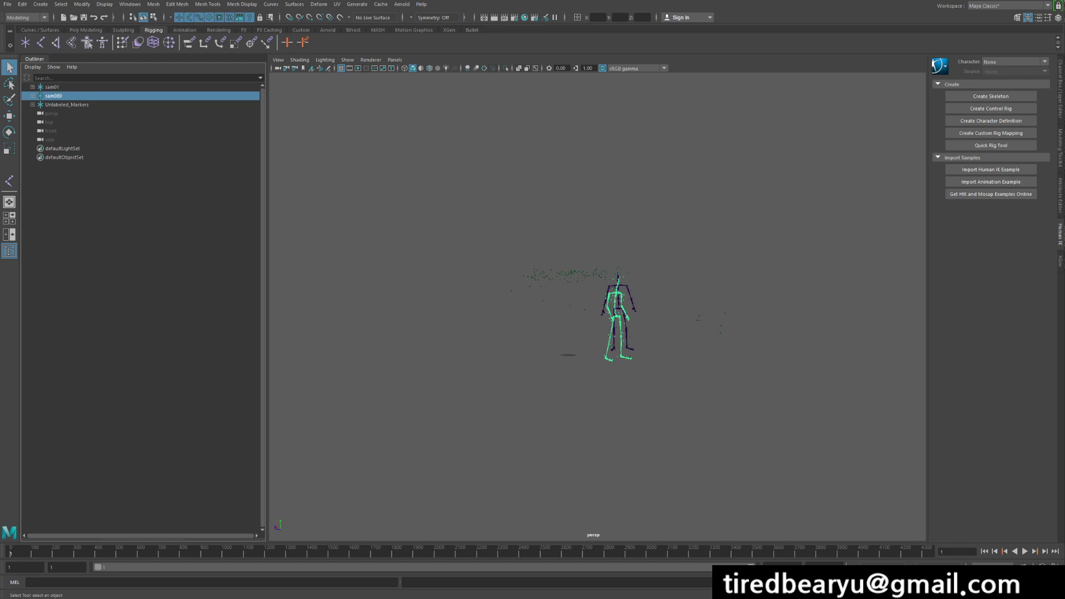
click(66, 105)
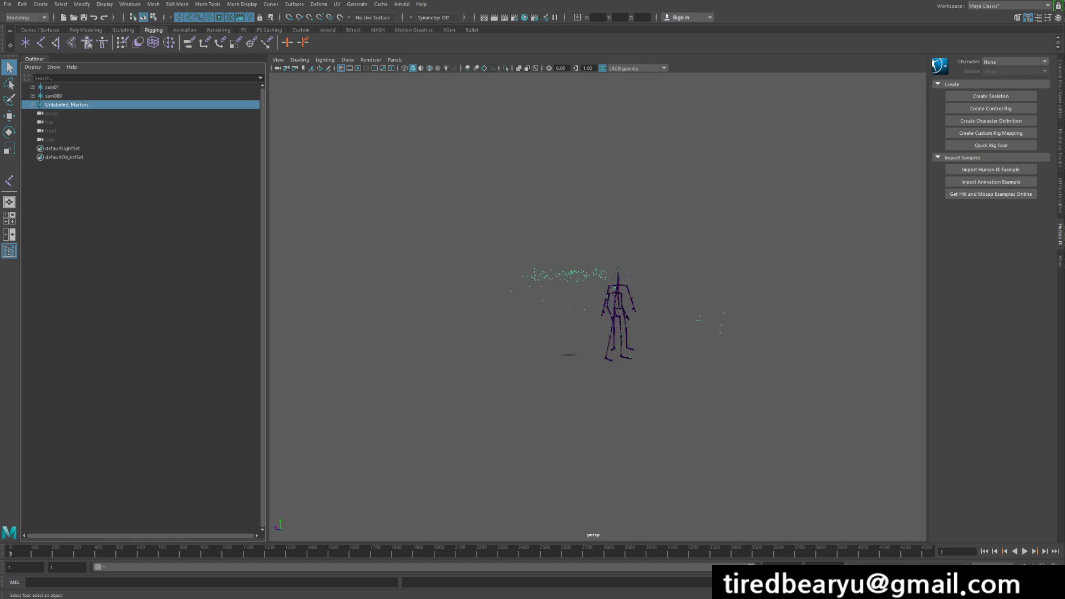
scroll(598, 307, up, 8)
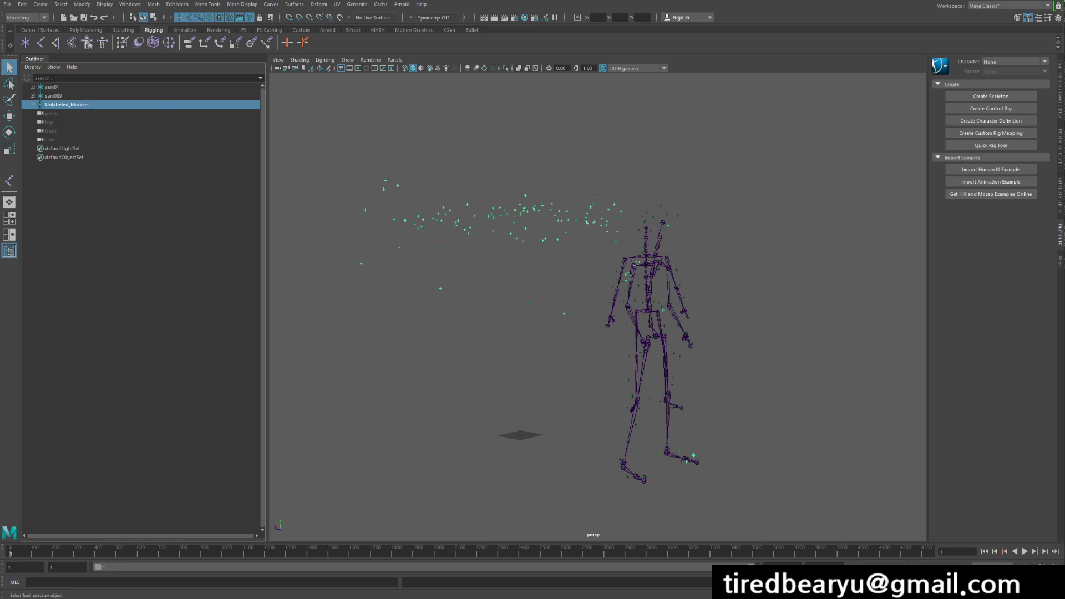
key(Delete)
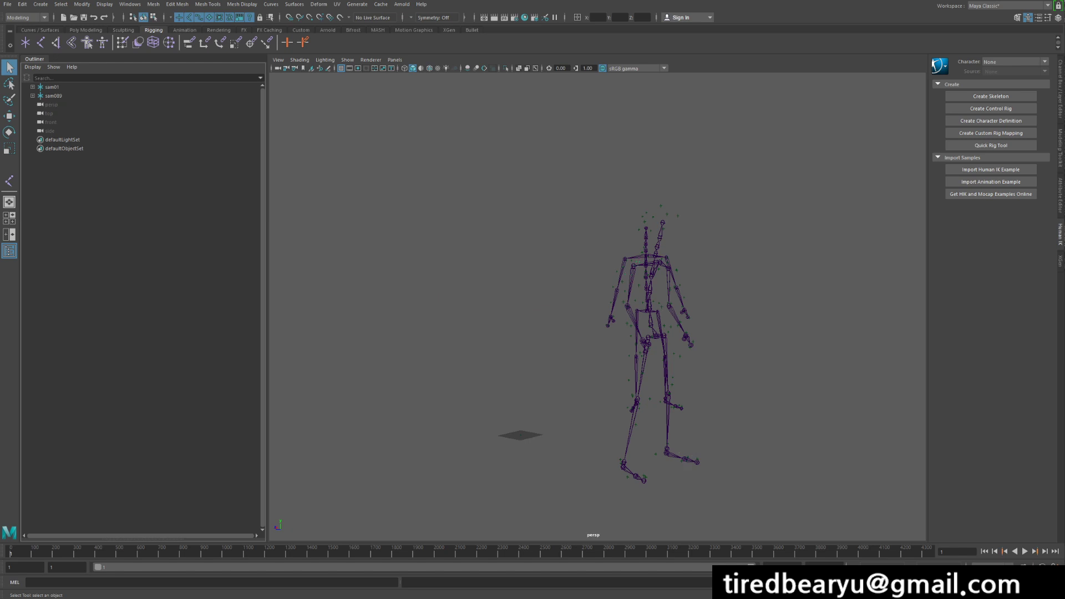
Step: Delete the second performer's group, sam089, leaving only the sam01 skeleton group
click(54, 96)
click(52, 87)
click(54, 96)
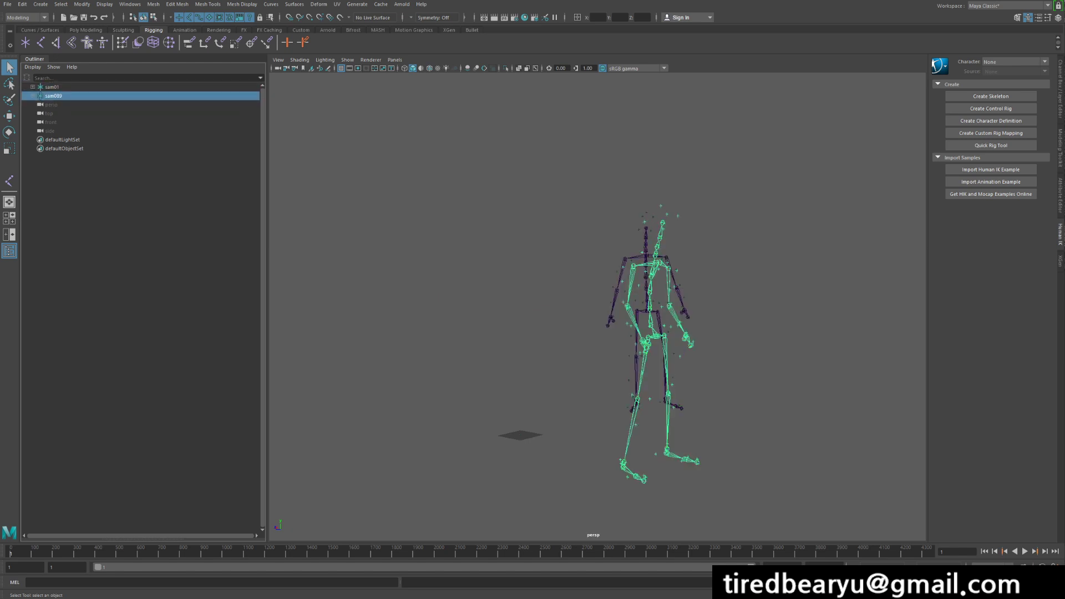
key(Delete)
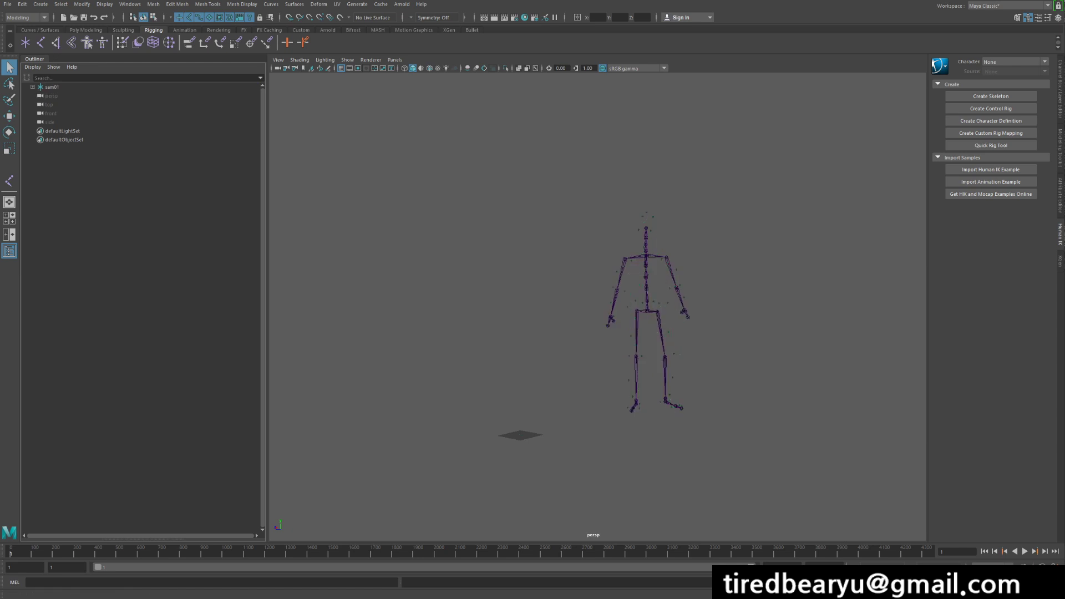
Step: Unparent the Hips joint from the sam01 group and delete that group with its remaining markers
click(647, 311)
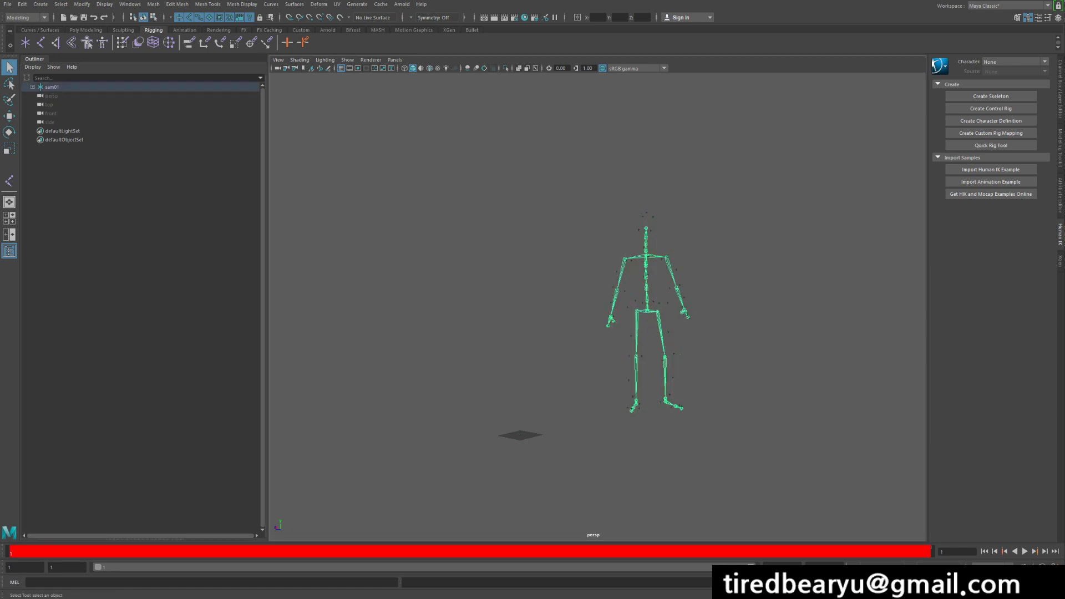
scroll(647, 316, up, 4)
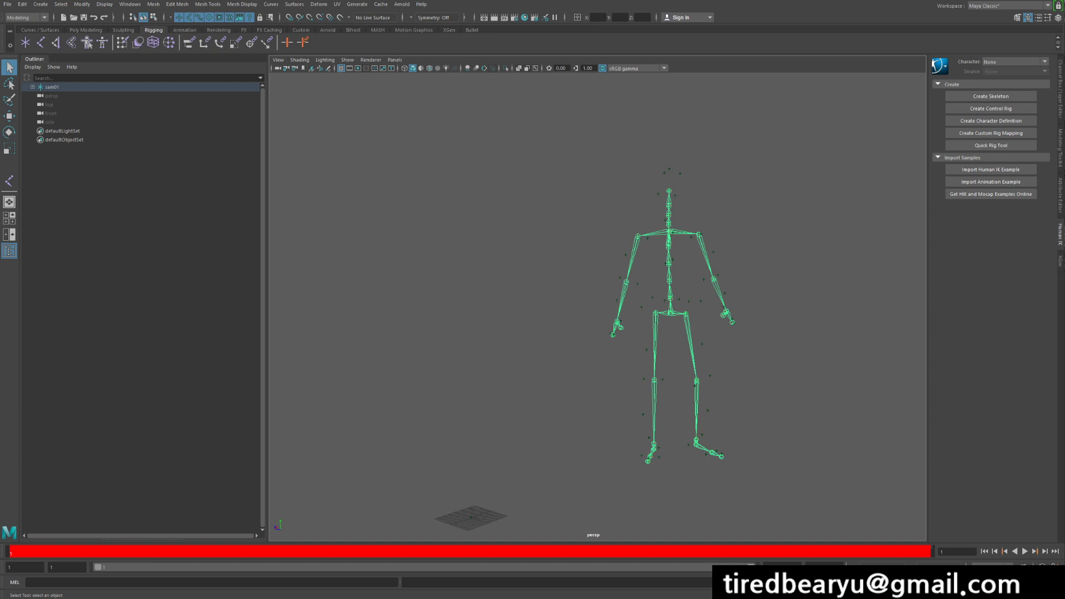
alt+middle_drag(647, 315, 616, 269)
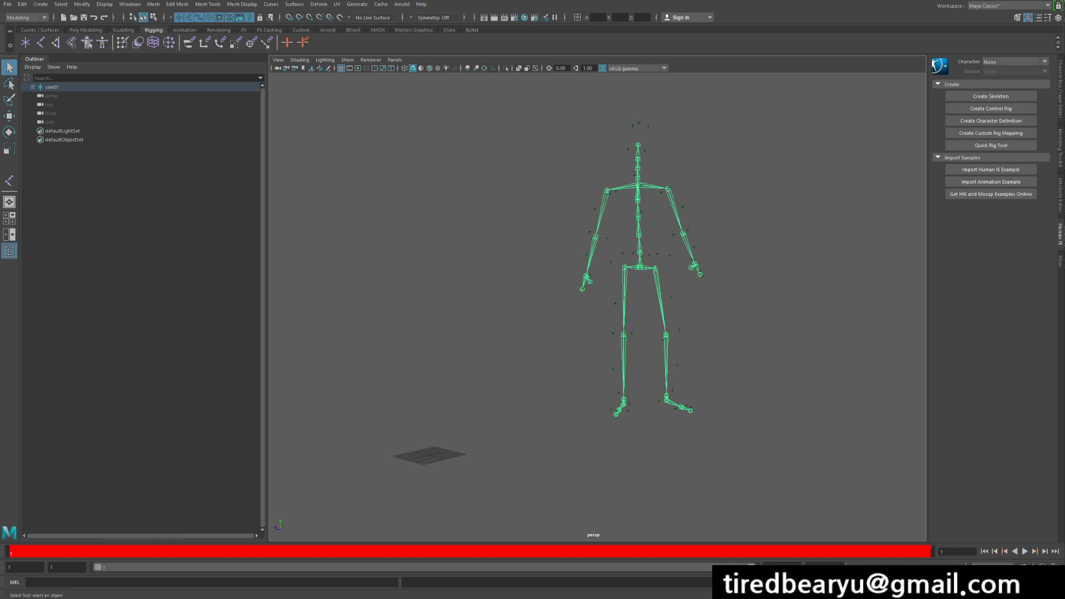
key(shift+p)
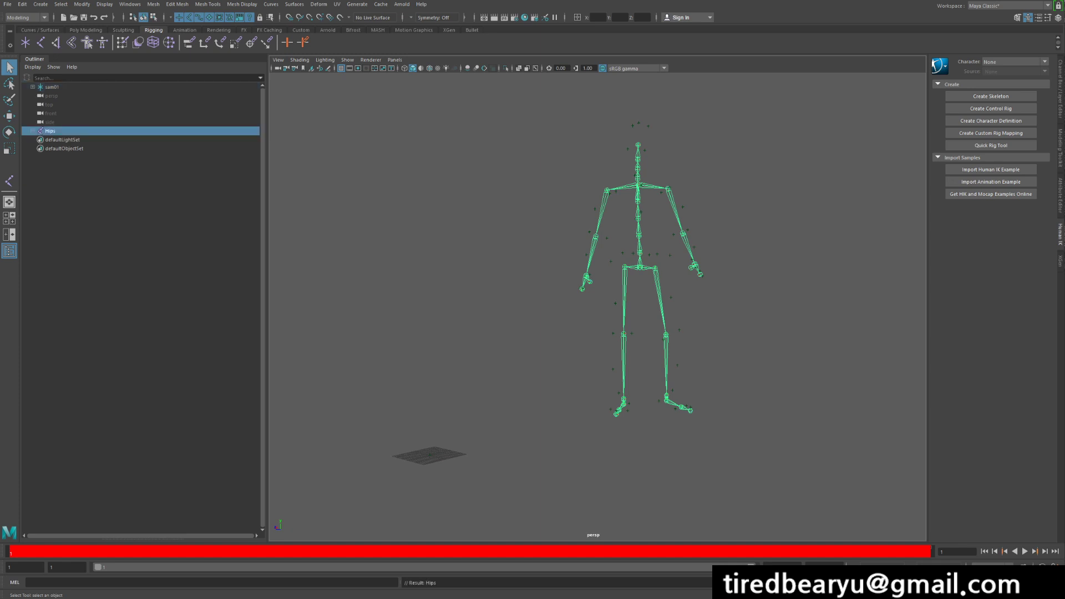
click(52, 87)
key(Delete)
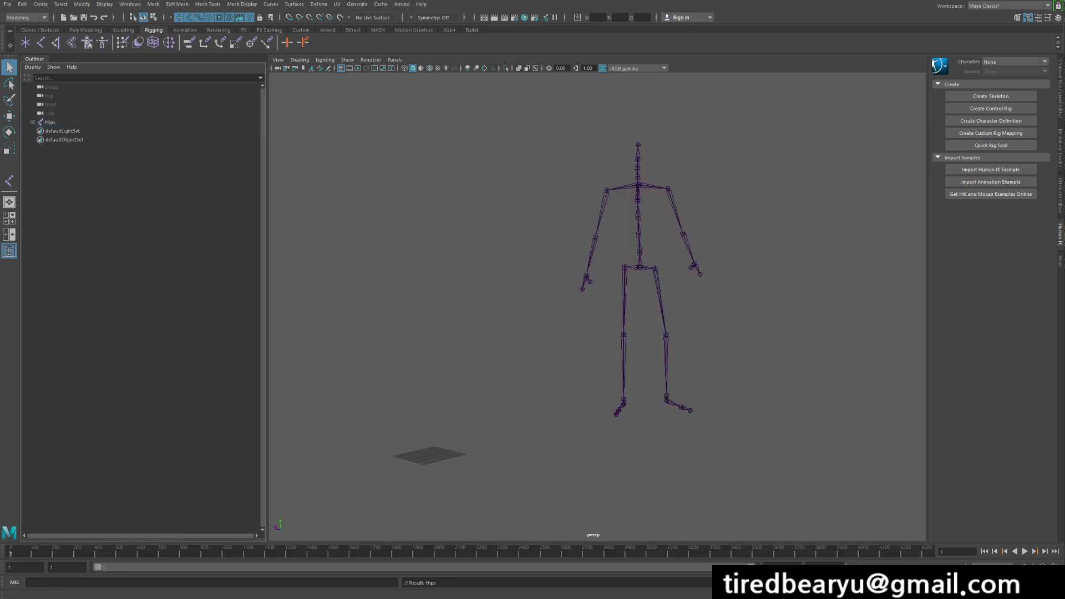
Step: Play the Hips skeleton's mocap animation from the start, and return to the first frame
click(639, 268)
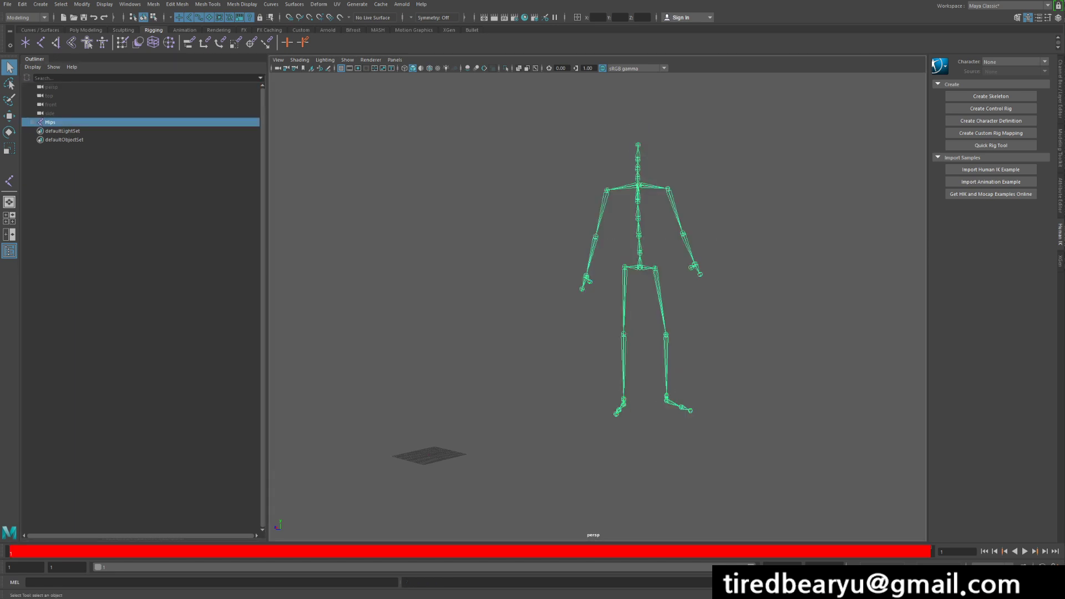
click(1025, 551)
click(985, 552)
click(1025, 551)
scroll(597, 307, down, 5)
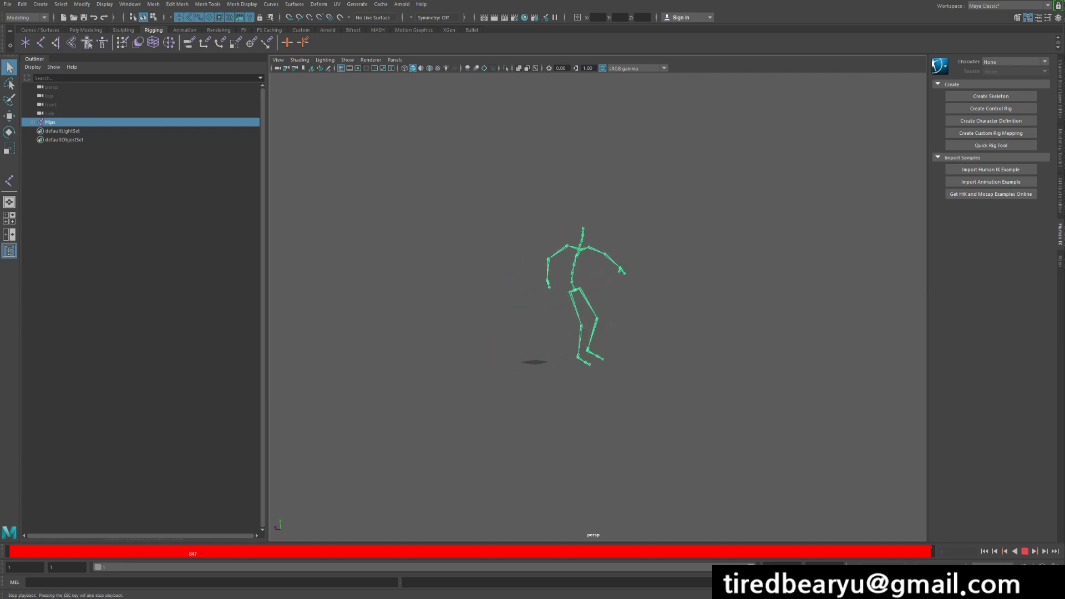
click(1025, 552)
drag(195, 552, 10, 552)
Step: Open the HumanIK editor and create a new character definition
alt+middle_drag(599, 310, 558, 333)
scroll(598, 307, up, 5)
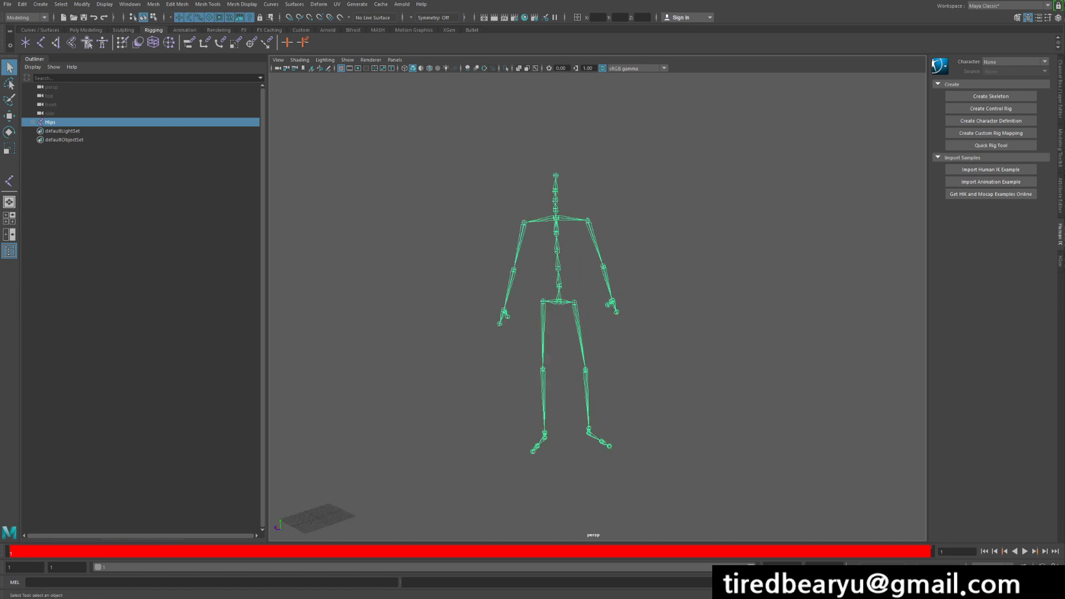
alt+middle_drag(558, 333, 615, 329)
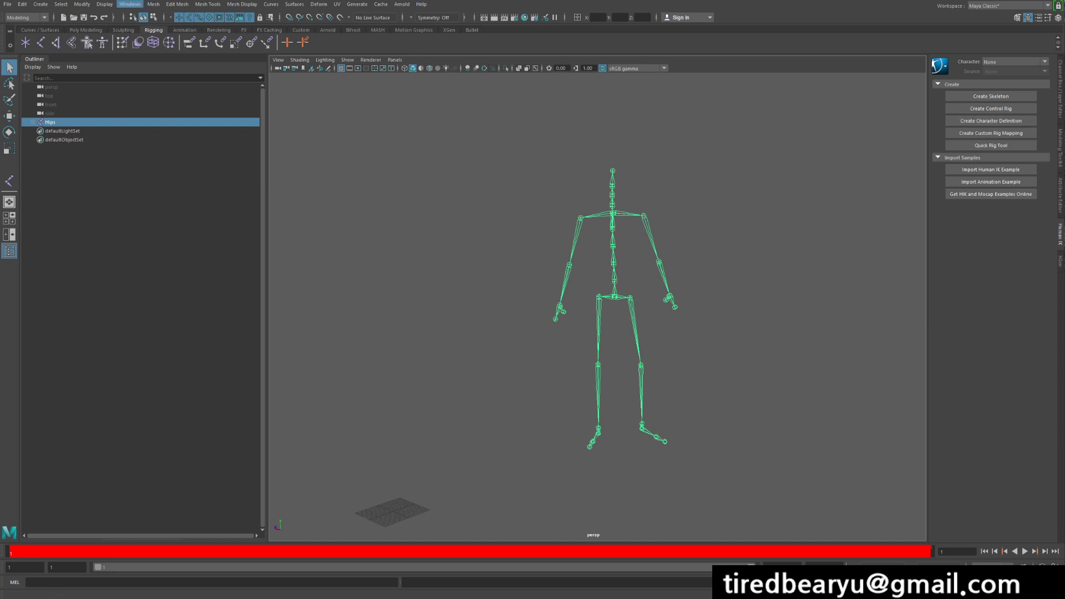
click(130, 4)
mouse_move(167, 62)
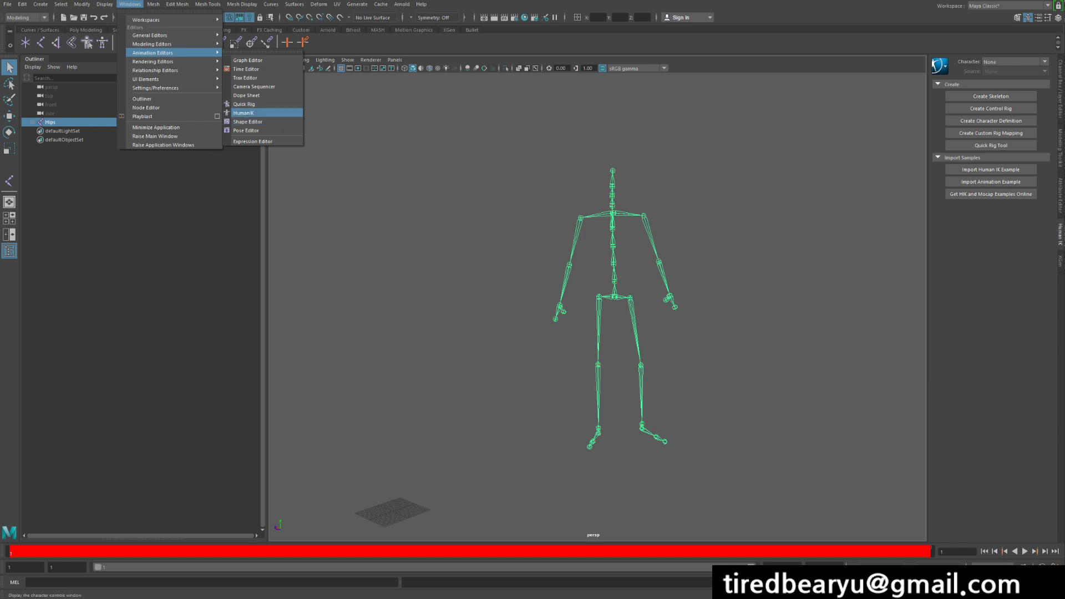
click(243, 112)
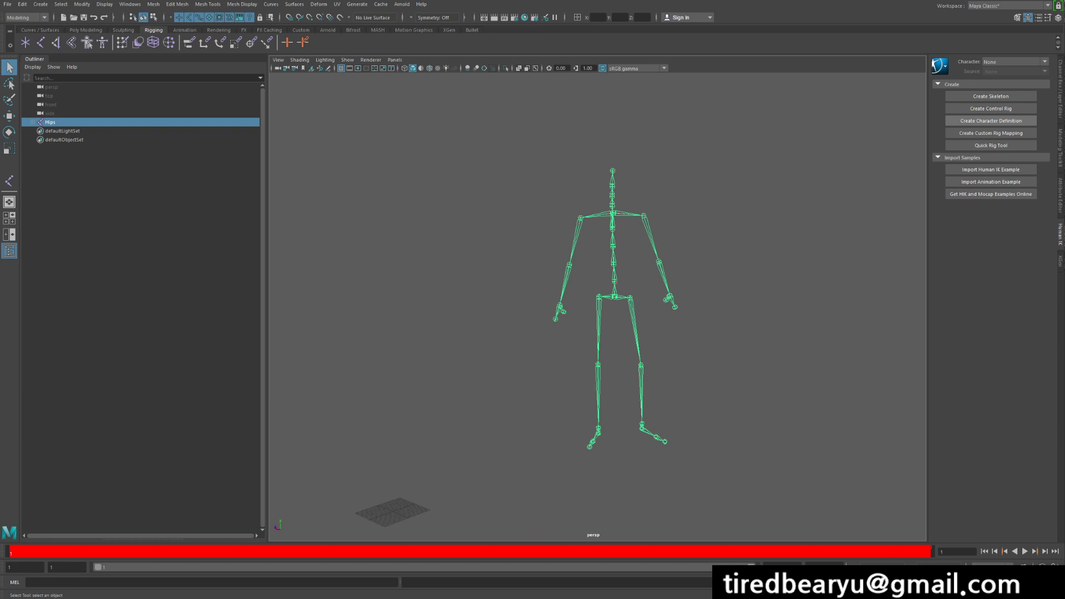
click(991, 121)
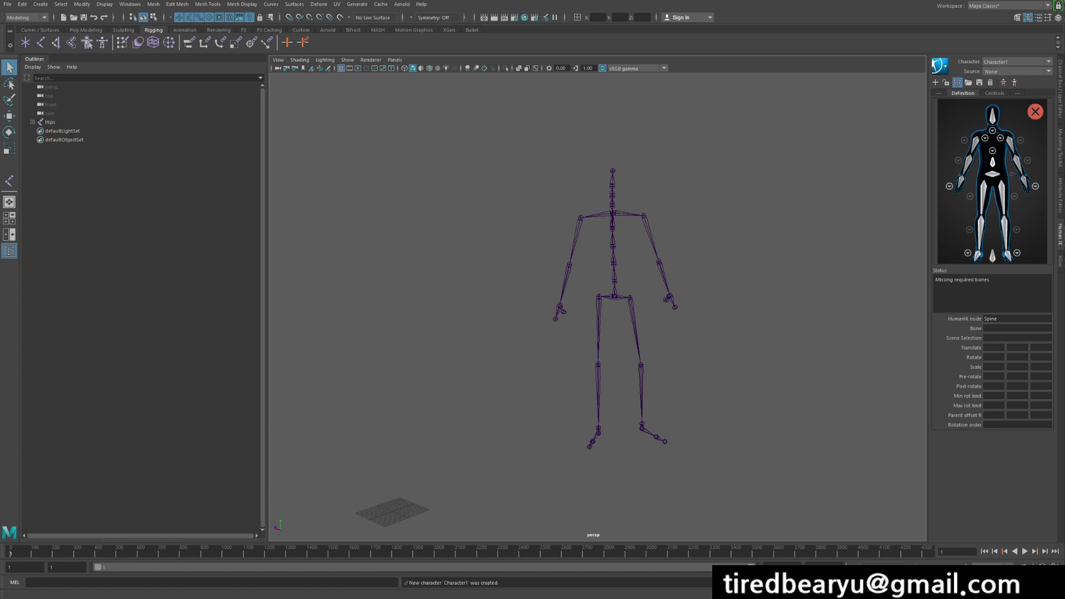
Step: Rename the HumanIK character as mocap_char
click(940, 66)
click(978, 68)
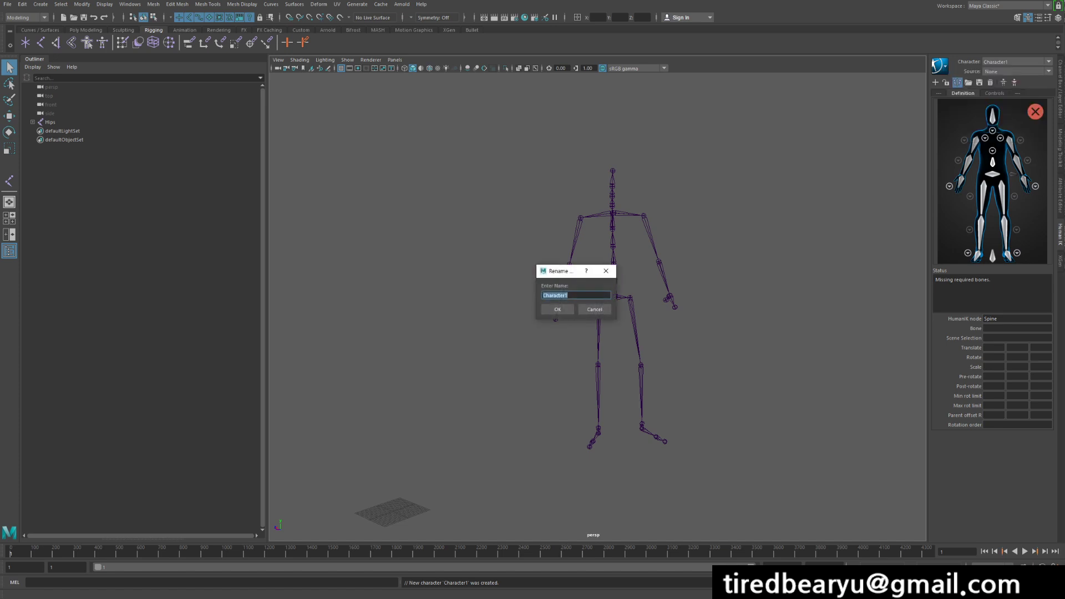
text(modap_char)
key(Return)
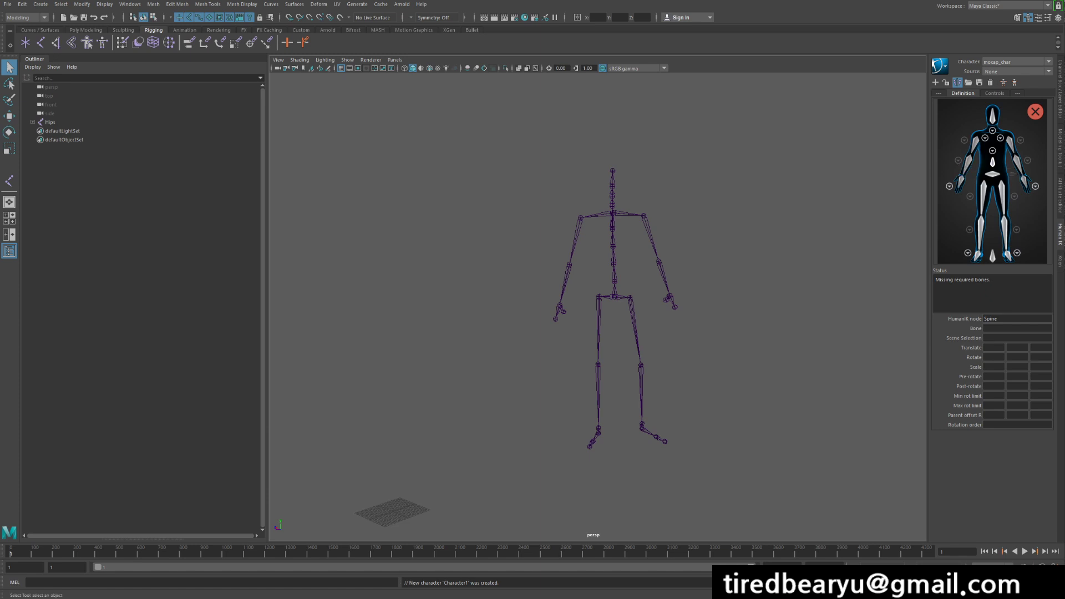
Step: Select the Hips skeleton and play back its mocap animation, stopping partway through the take
alt+middle_drag(777, 311, 776, 273)
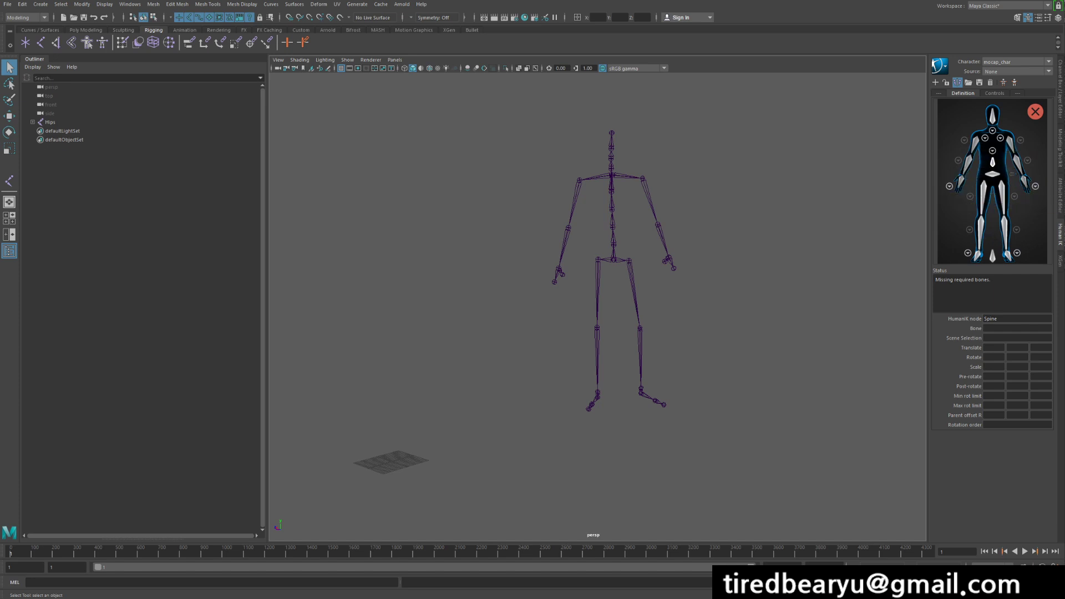
alt+middle_drag(616, 250, 594, 261)
alt+drag(595, 262, 637, 281)
alt+middle_drag(637, 280, 667, 248)
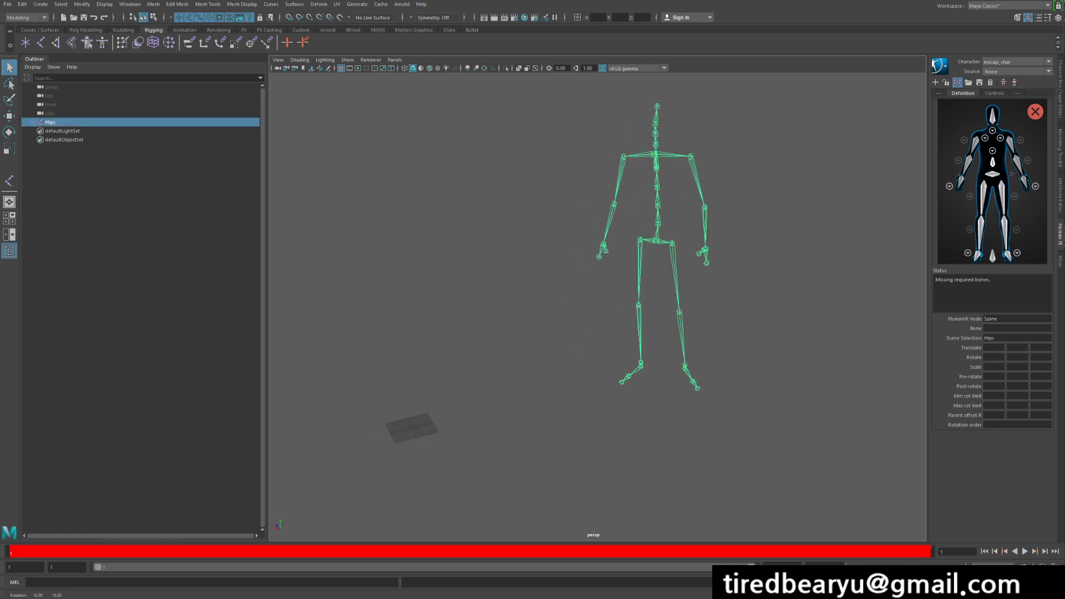
alt+drag(667, 249, 585, 260)
key(alt+v)
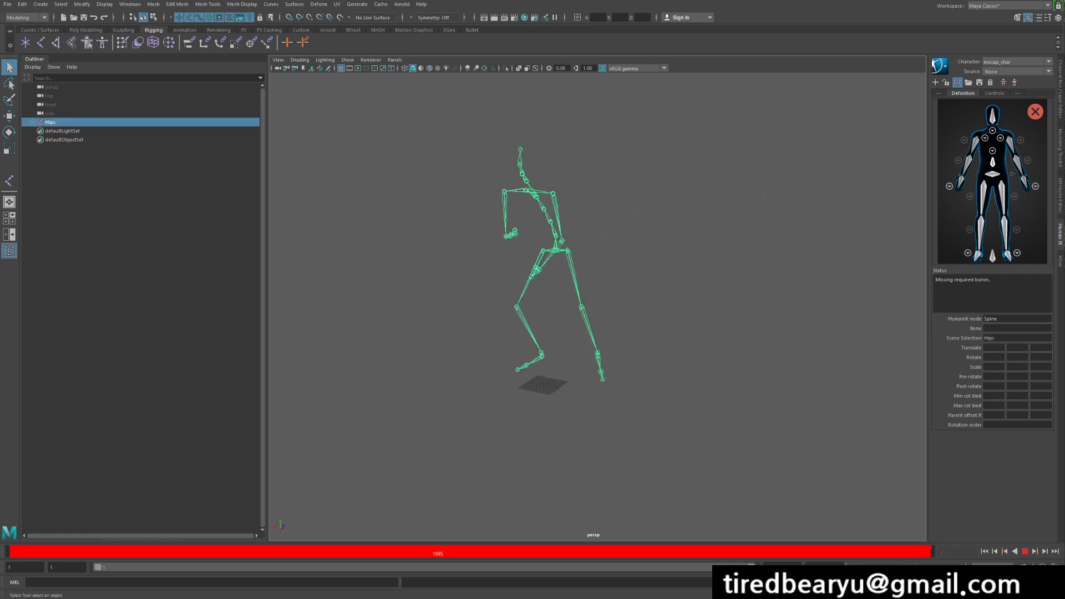
alt+middle_drag(611, 266, 590, 260)
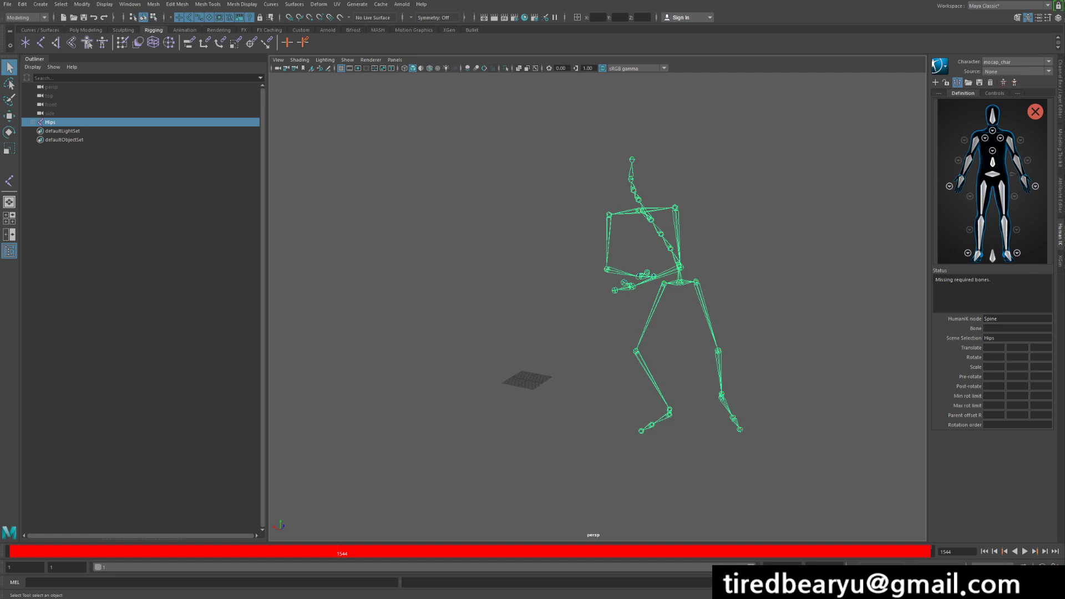
Step: Put the Hips skeleton into its T-pose using Assume Preferred Angle
right_click(730, 246)
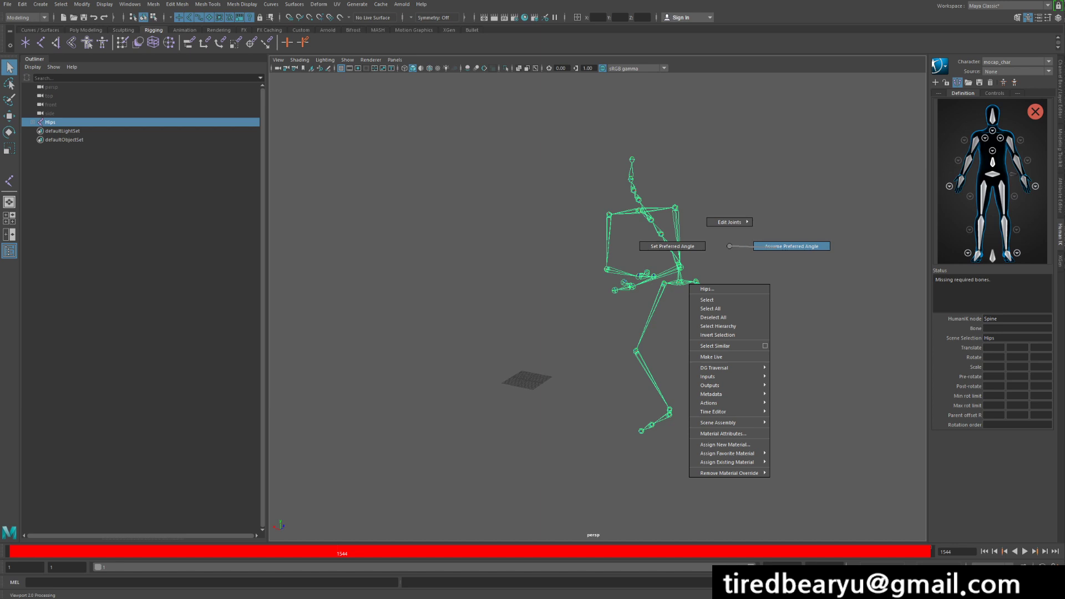
click(777, 246)
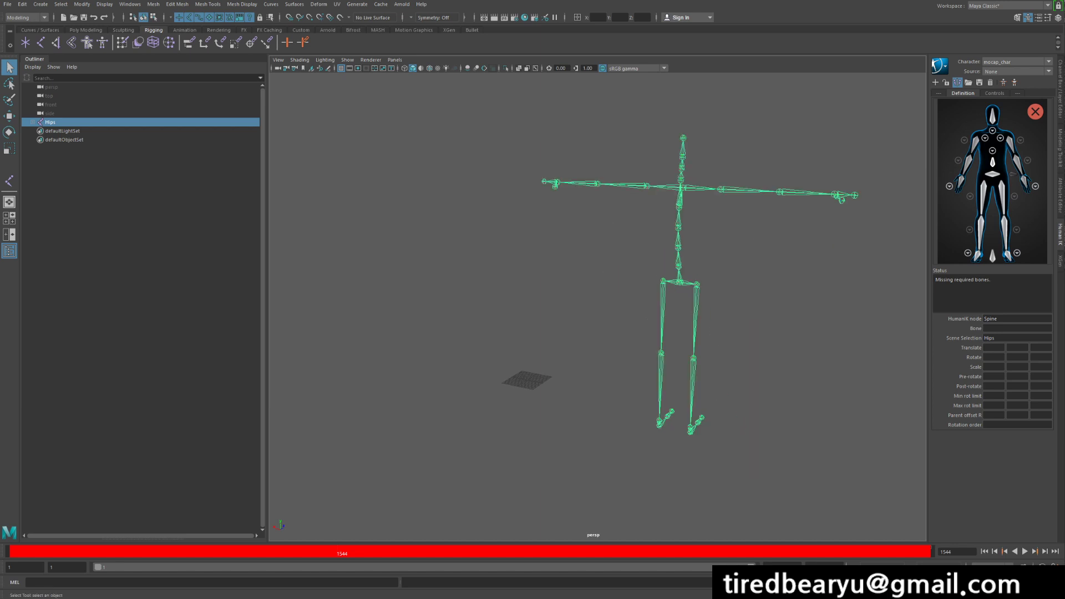
alt+drag(766, 261, 510, 222)
alt+middle_drag(544, 311, 610, 245)
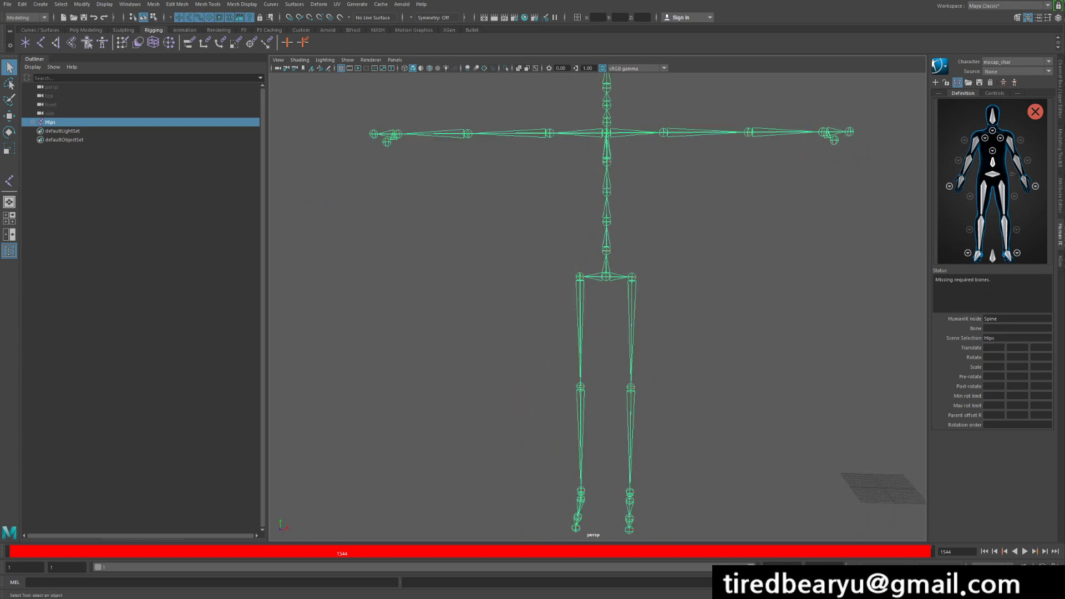
alt+drag(609, 277, 574, 329)
scroll(547, 303, down, 1)
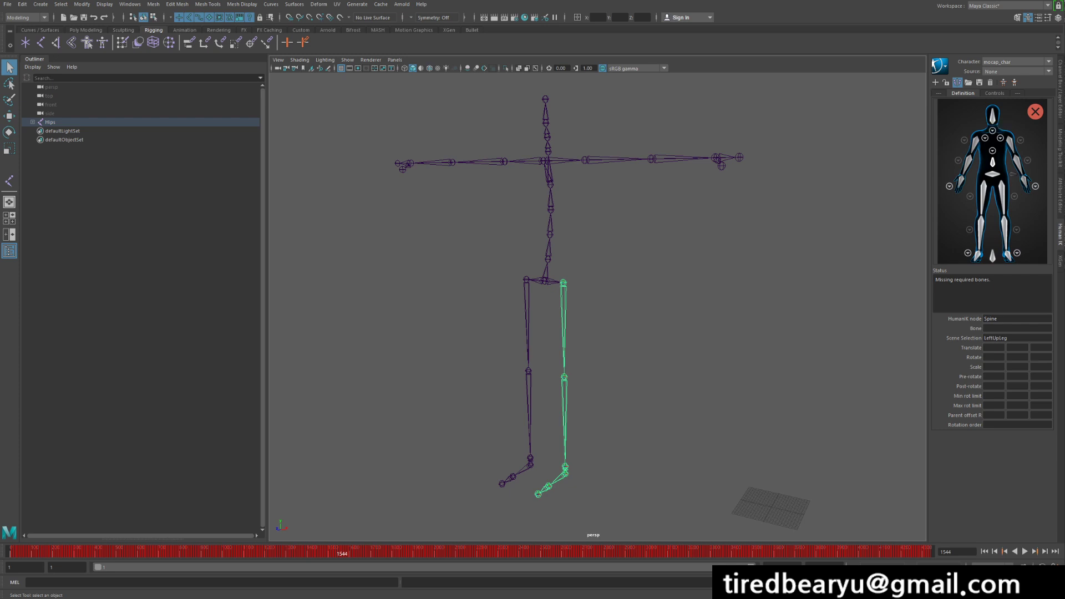
Step: Assign the Hips joint to the Hips node of the mocap_char HumanIK definition
alt+drag(532, 299, 577, 275)
click(578, 269)
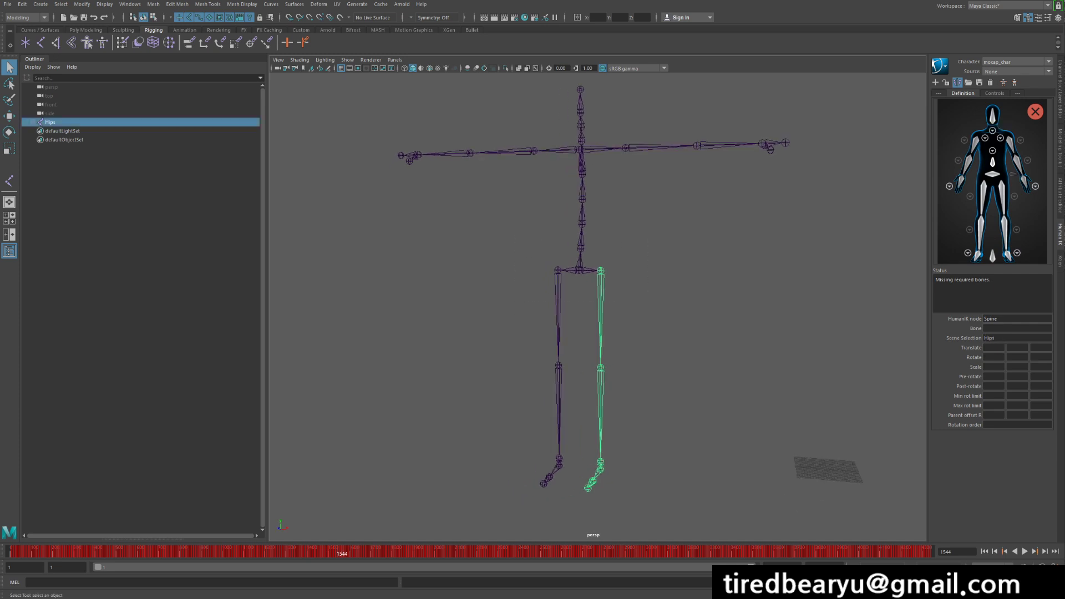
alt+middle_drag(622, 288, 639, 263)
alt+drag(638, 264, 661, 266)
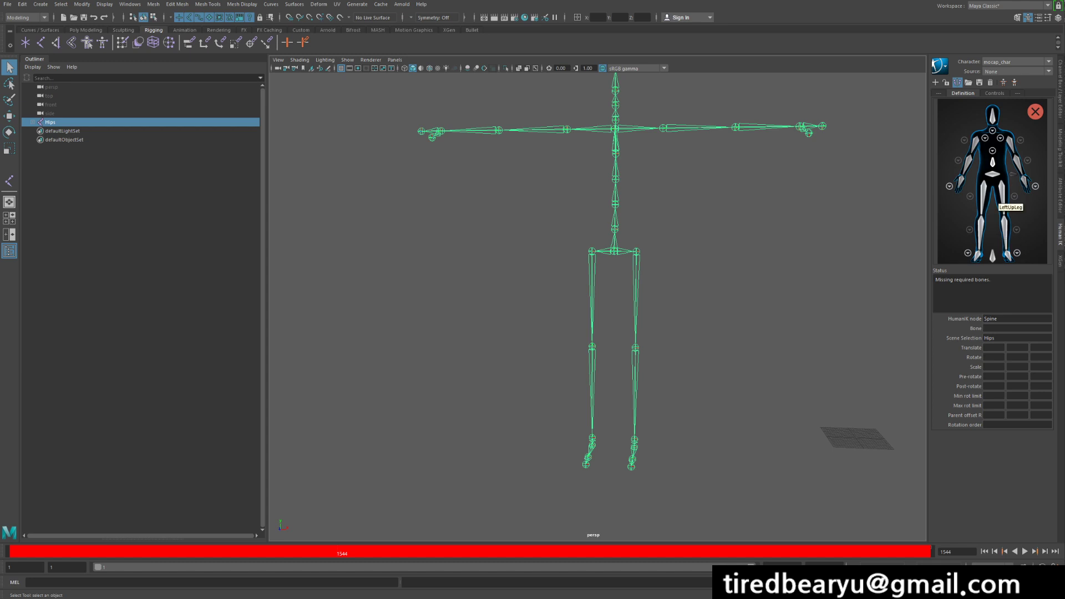
click(991, 175)
right_click(994, 175)
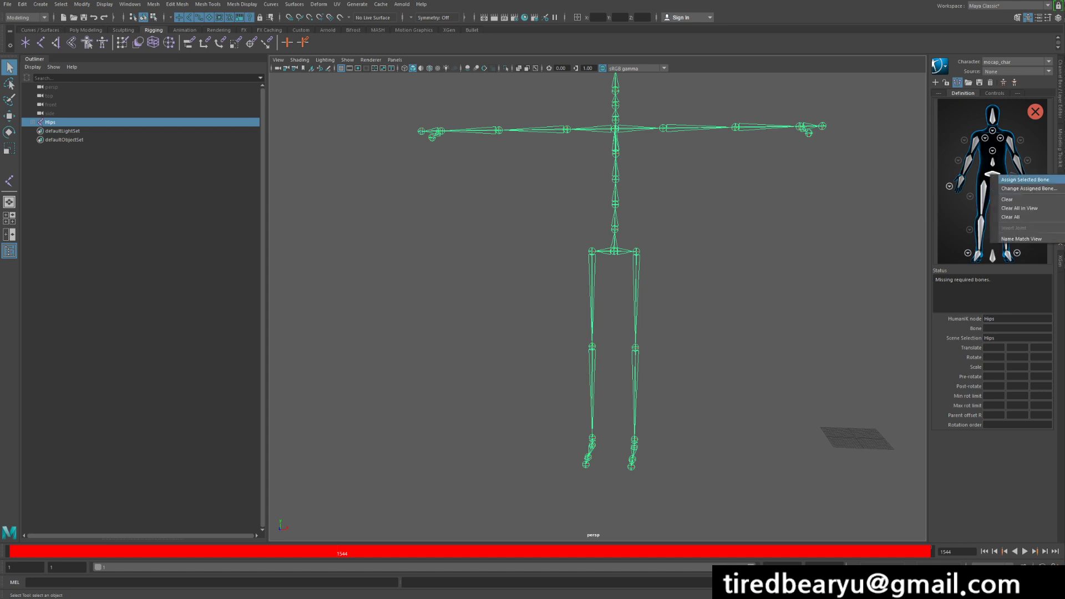
click(1026, 179)
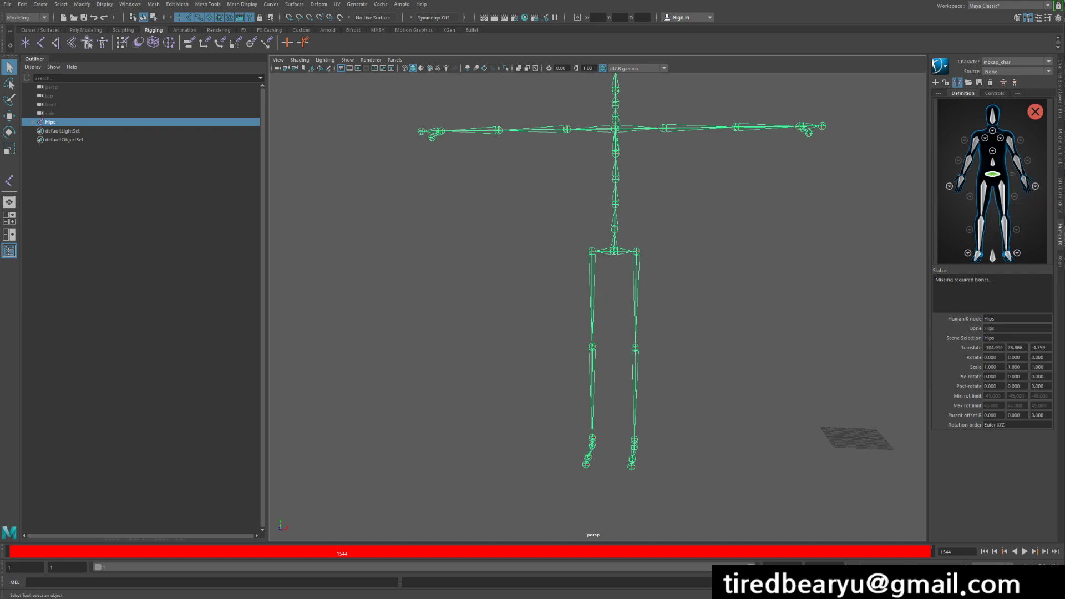
Step: Assign the RightUpLeg joint to the matching HumanIK thigh node, and compare the left and right upper-leg joints
right_click(992, 194)
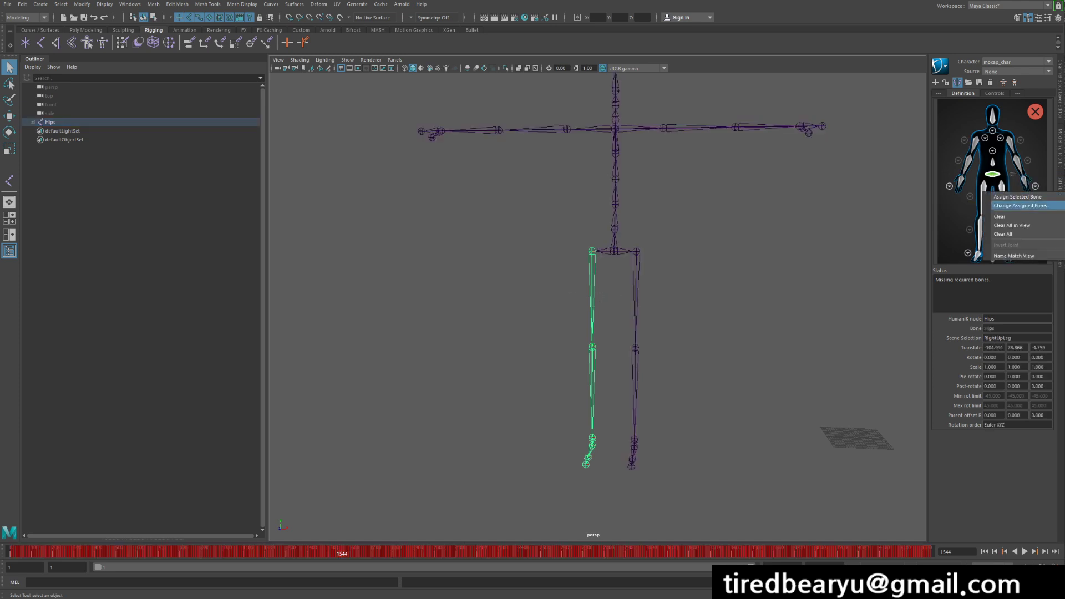
click(1018, 197)
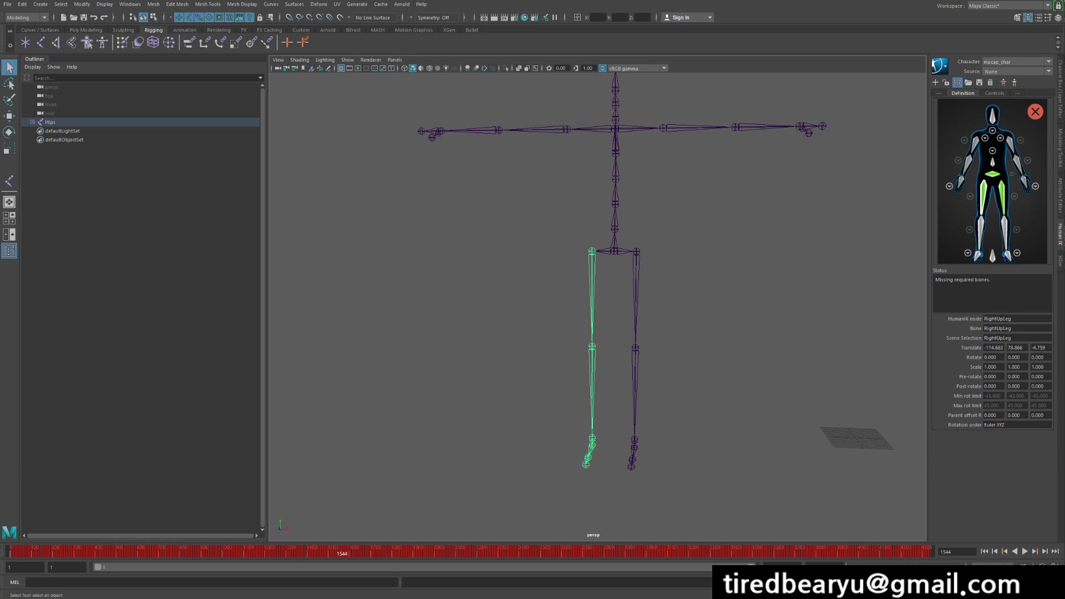
click(637, 284)
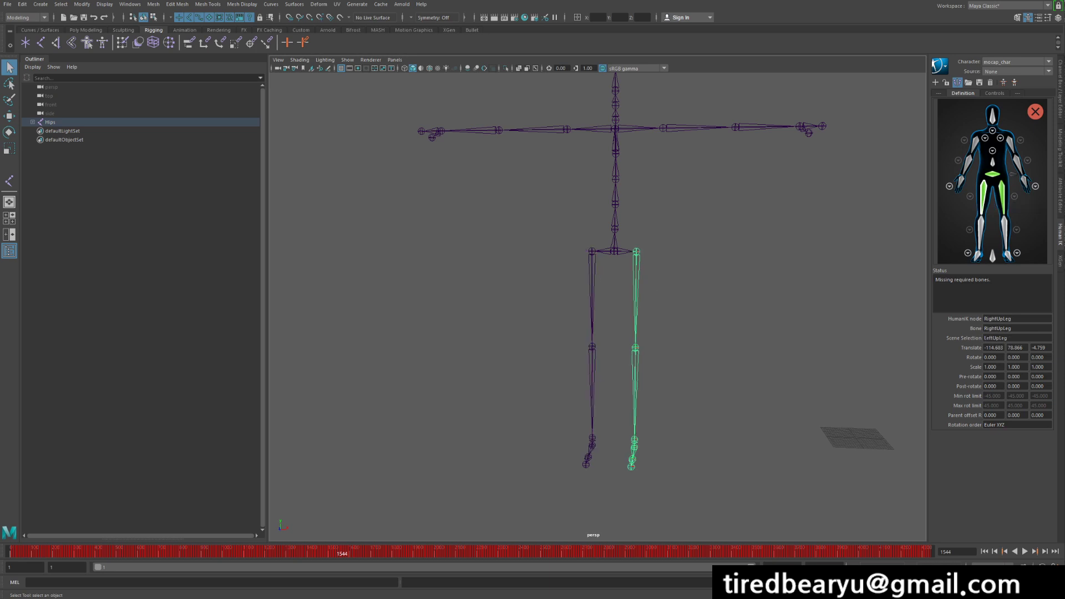
click(586, 293)
drag(630, 283, 639, 291)
click(592, 292)
click(592, 292)
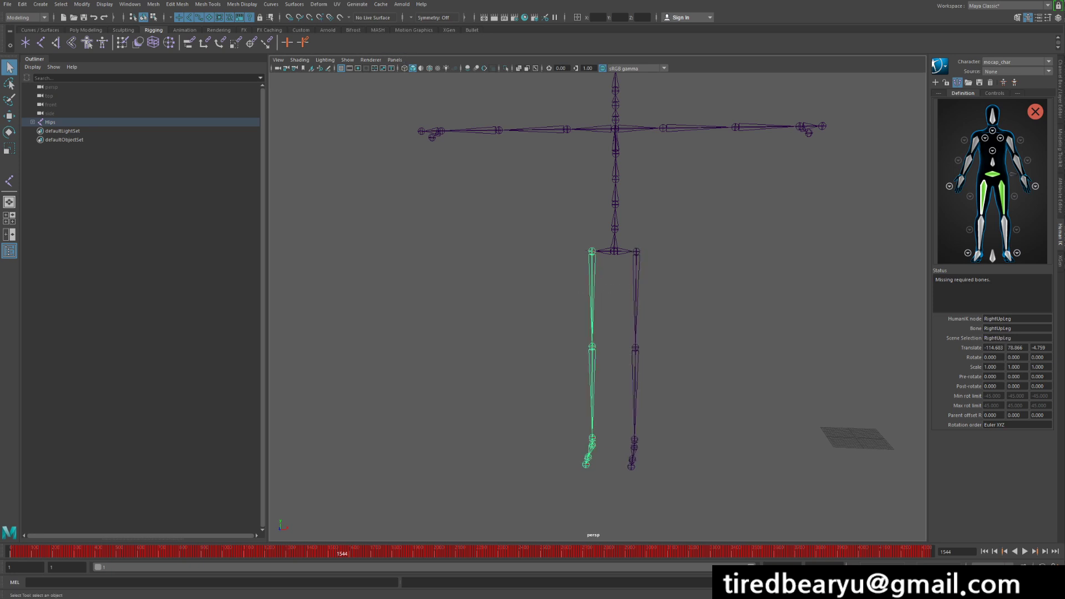
Step: Assign the RightLeg and RightFoot joints to their matching nodes in the HumanIK definition
click(592, 372)
right_click(981, 229)
click(1006, 235)
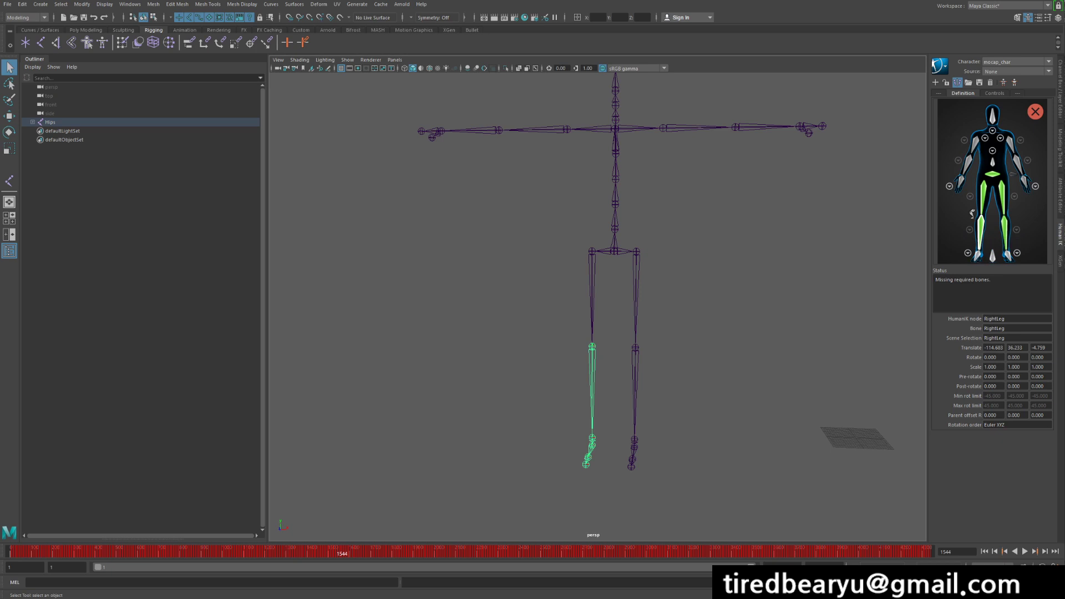
key(f)
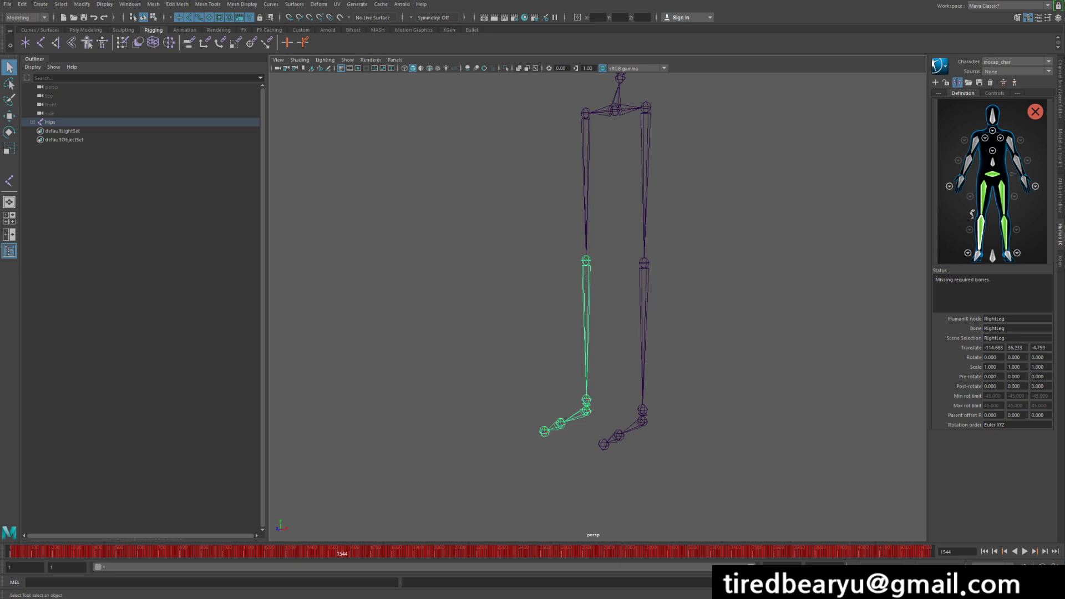
key(Down)
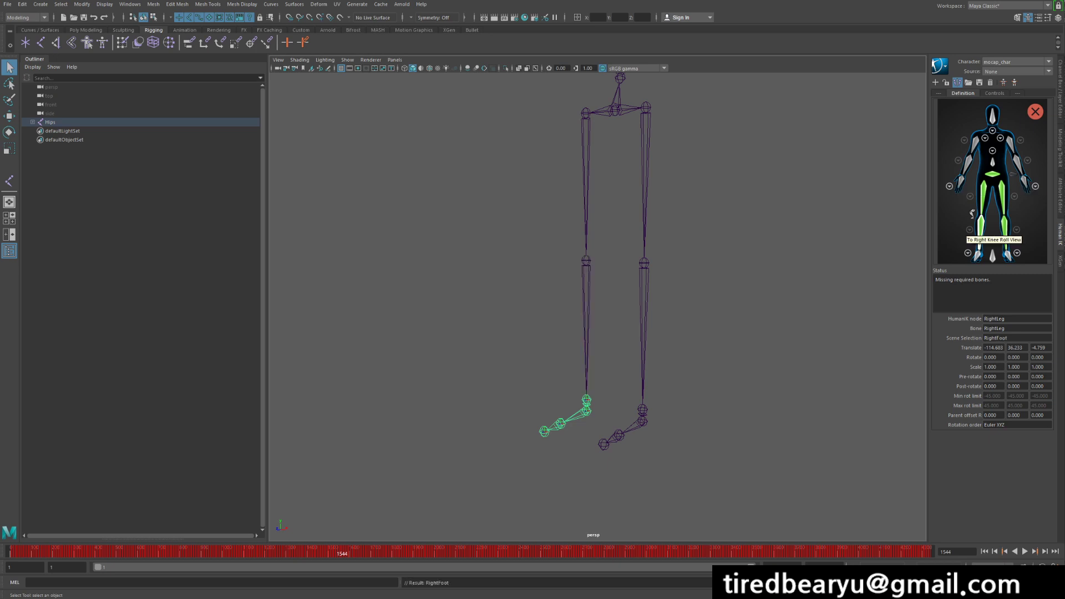
right_click(980, 257)
click(996, 261)
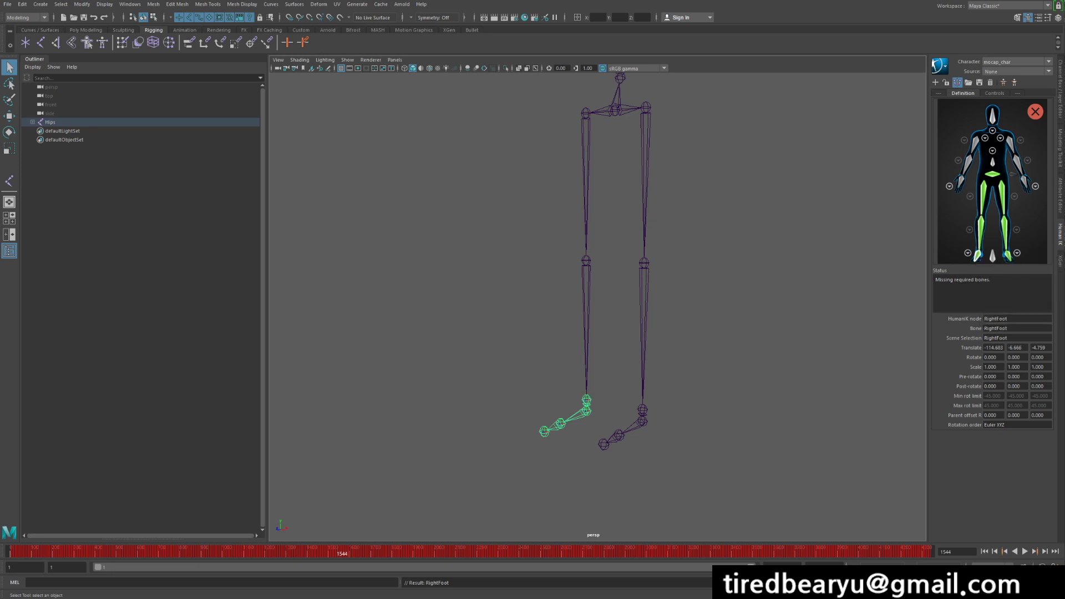
Step: Step down the right foot's joints to RightToeBase, assign it in the HumanIK right foot view, and return to the full body
key(Down)
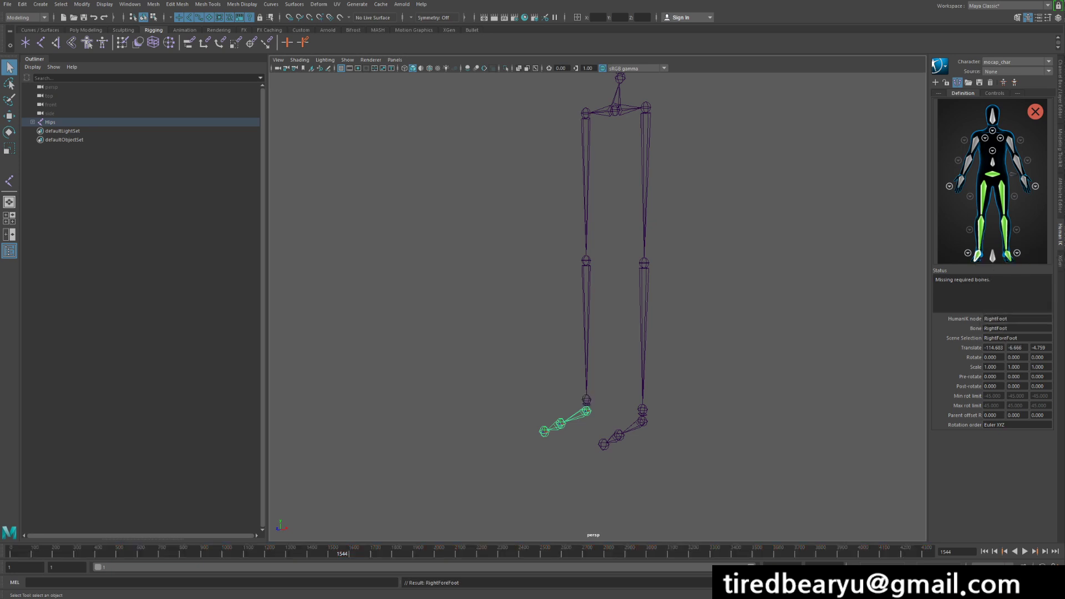
key(Down)
key(Up)
key(Down)
key(Down)
key(Up)
key(Down)
key(Up)
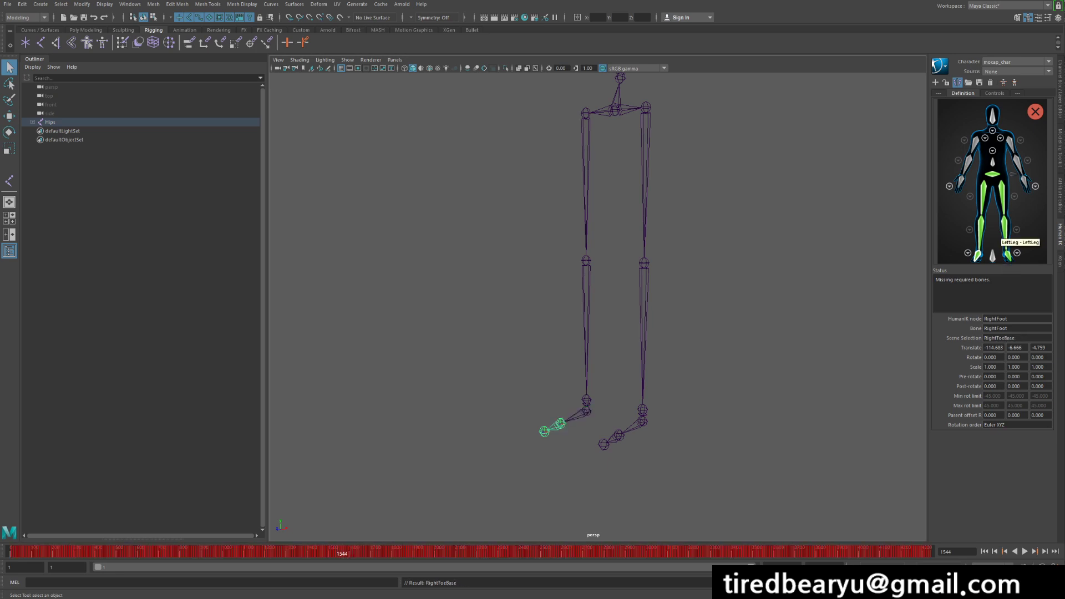
click(968, 253)
right_click(995, 238)
click(1015, 239)
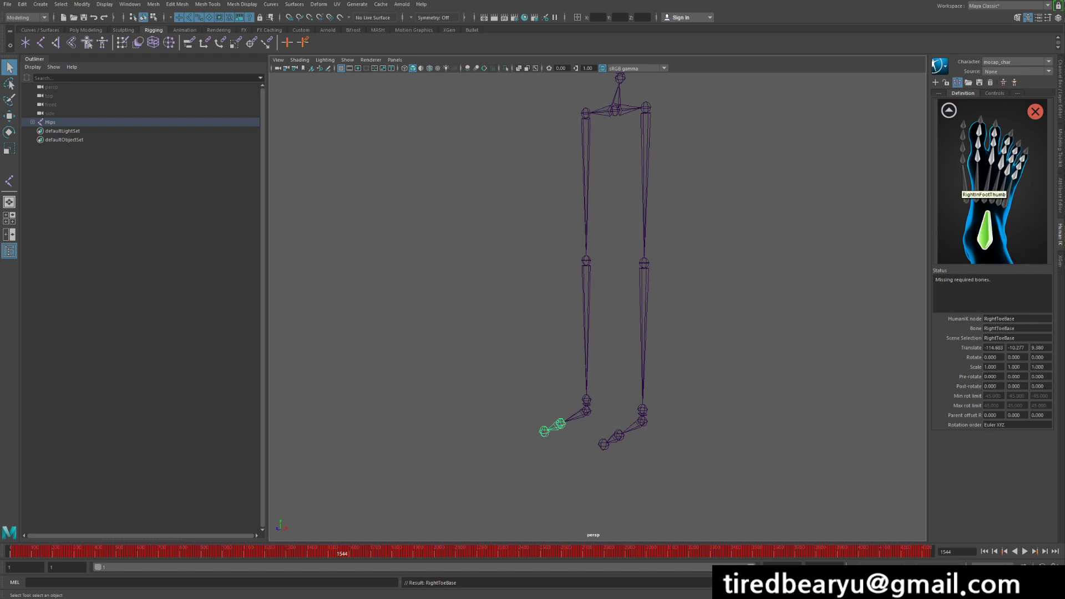
click(948, 110)
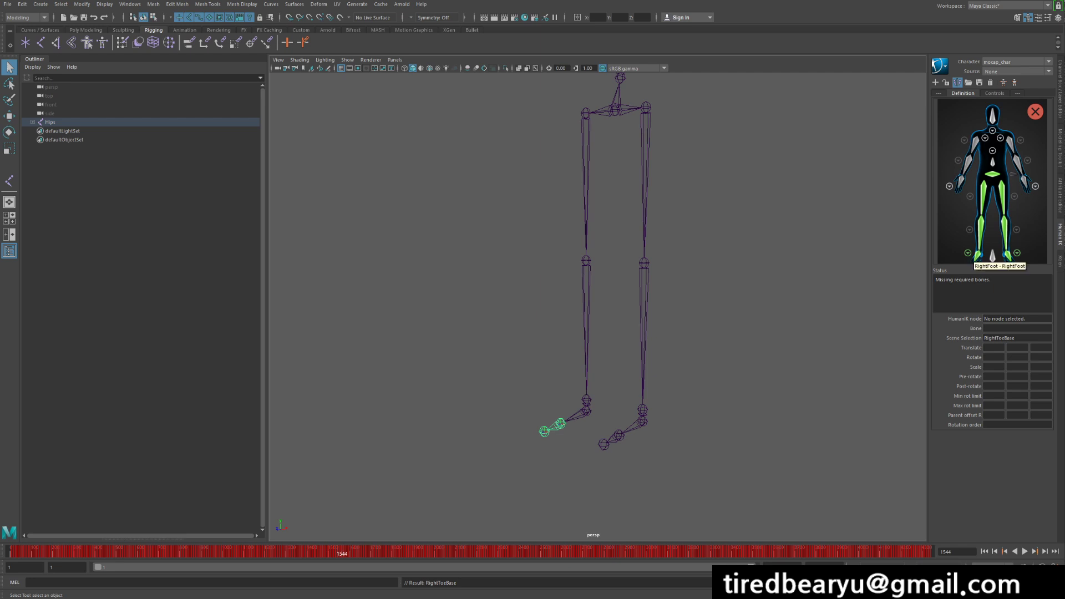
Step: Assign the Spine joint just above the hips to the Spine node of the HumanIK definition
scroll(598, 307, down, 3)
alt+middle_drag(598, 266, 598, 341)
scroll(598, 341, up, 3)
alt+drag(598, 341, 693, 340)
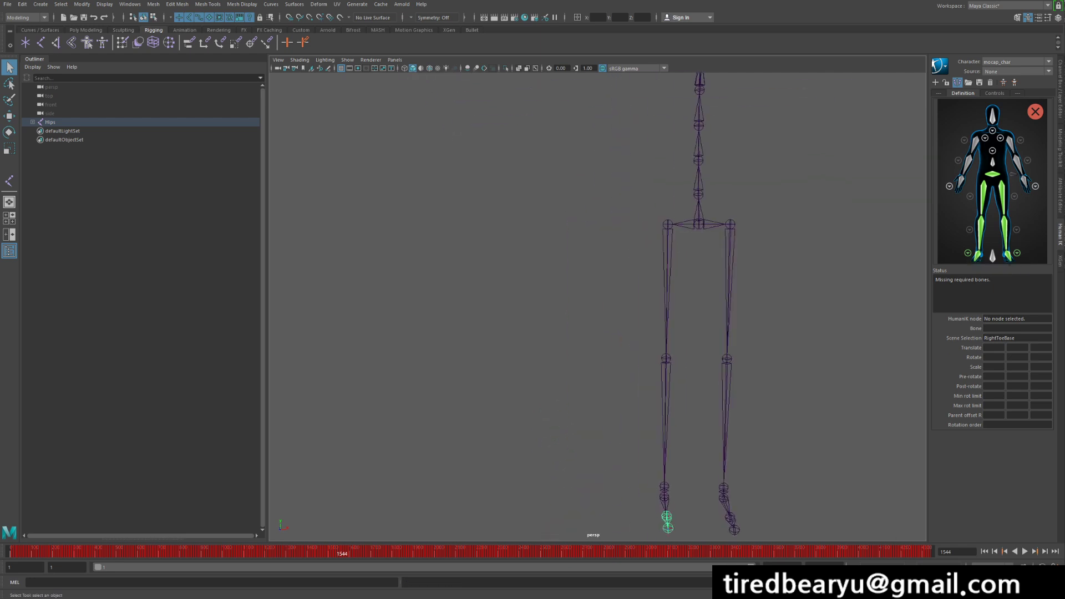
drag(678, 184, 713, 190)
alt+middle_drag(713, 190, 669, 257)
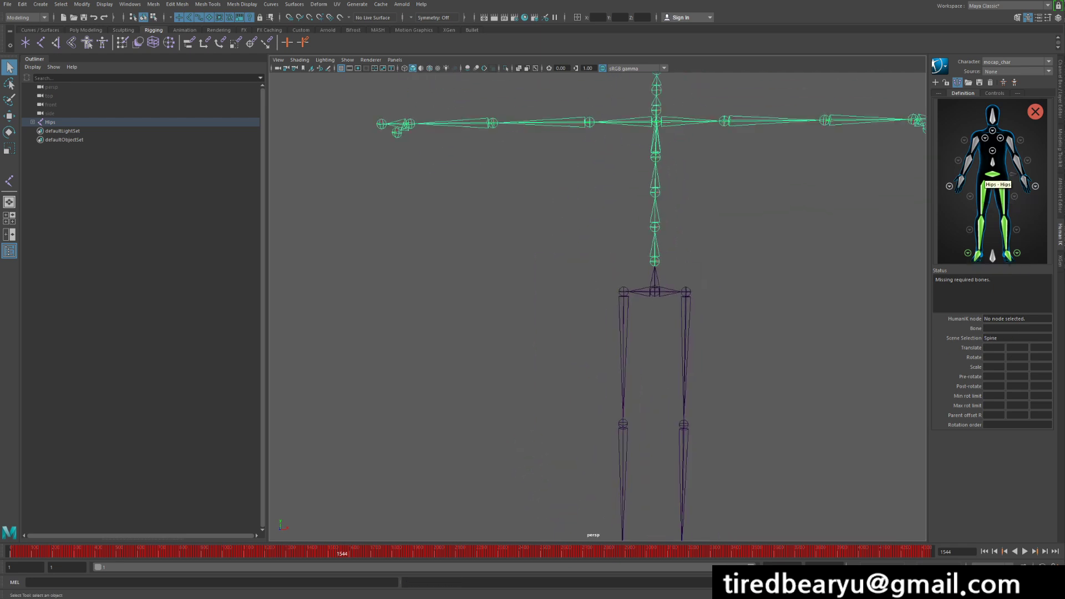
right_click(993, 164)
click(1018, 171)
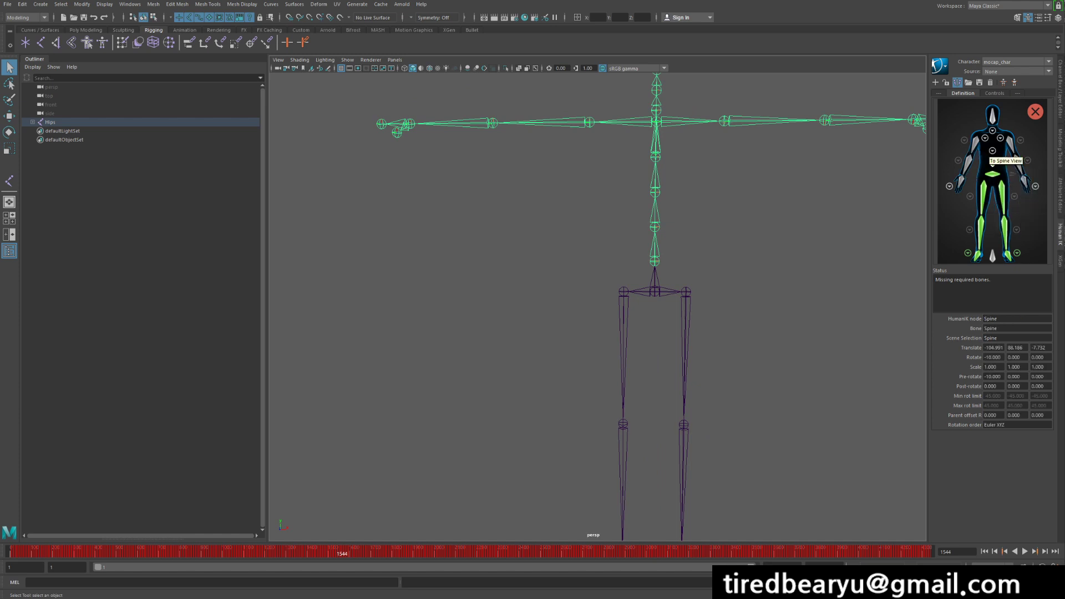
Step: Assign the Spine1, Spine2 and Spine3 joints to the matching nodes in the HumanIK spine view
click(993, 153)
key(Down)
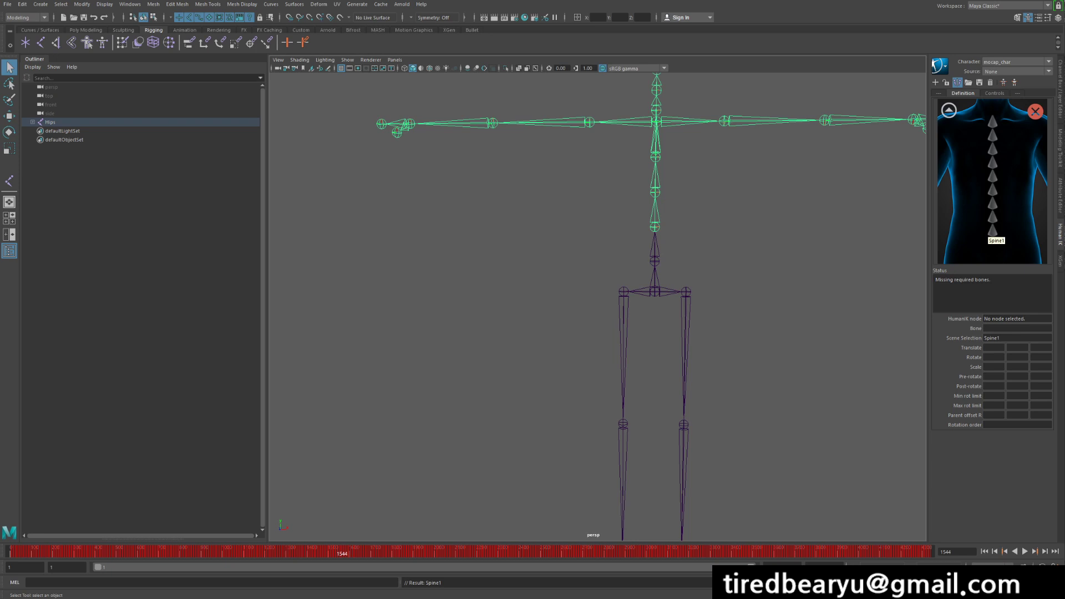
right_click(994, 231)
click(1019, 239)
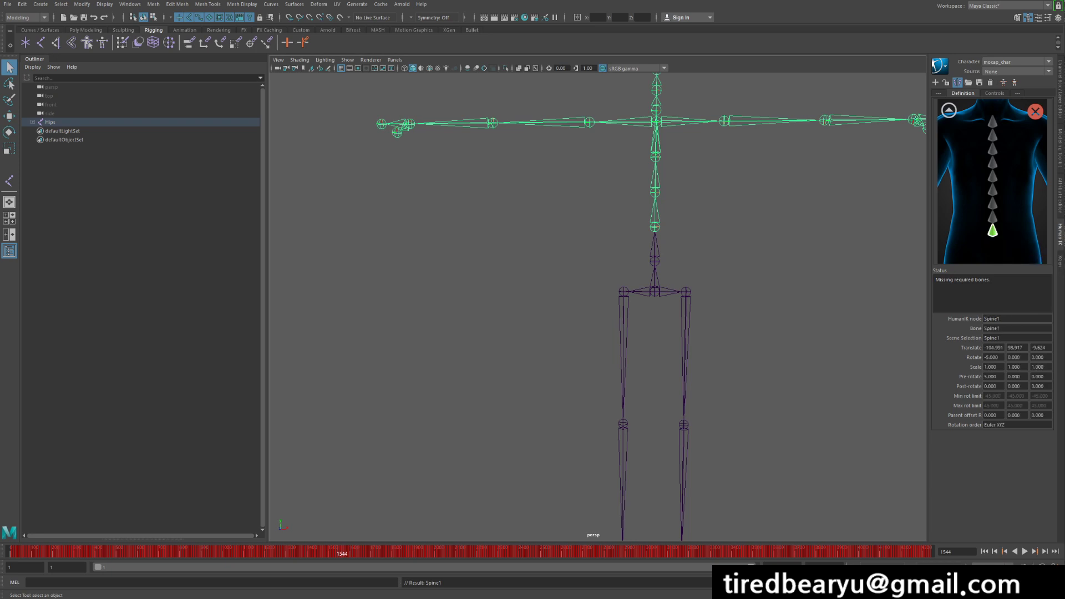
key(Down)
right_click(993, 217)
click(1018, 219)
key(Down)
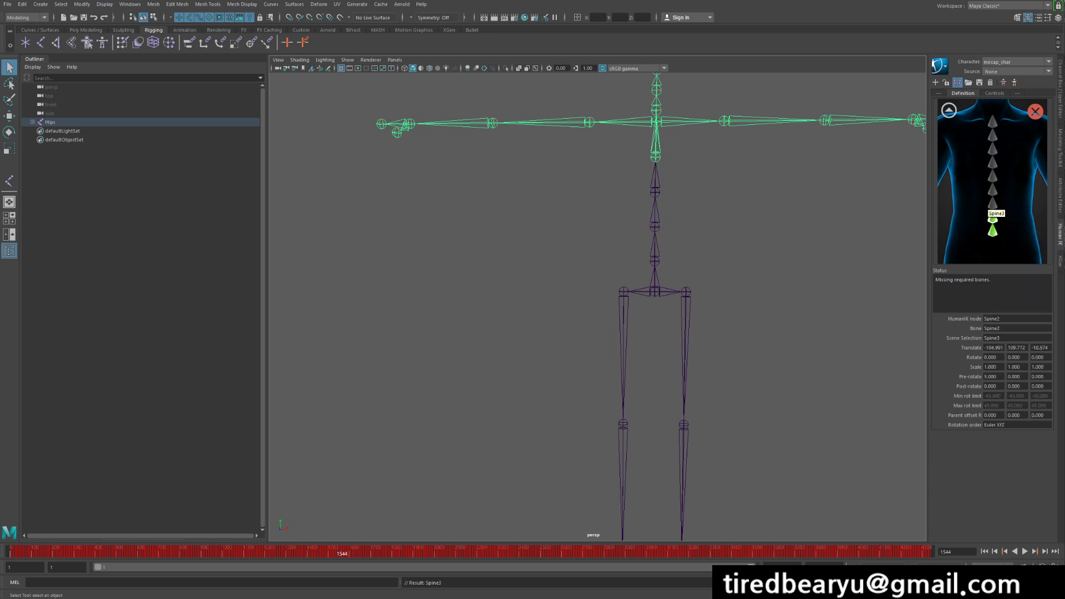
right_click(993, 204)
click(1019, 210)
Step: Assign the Neck joint to the lowest node in the HumanIK neck view, and return to the full body
key(Down)
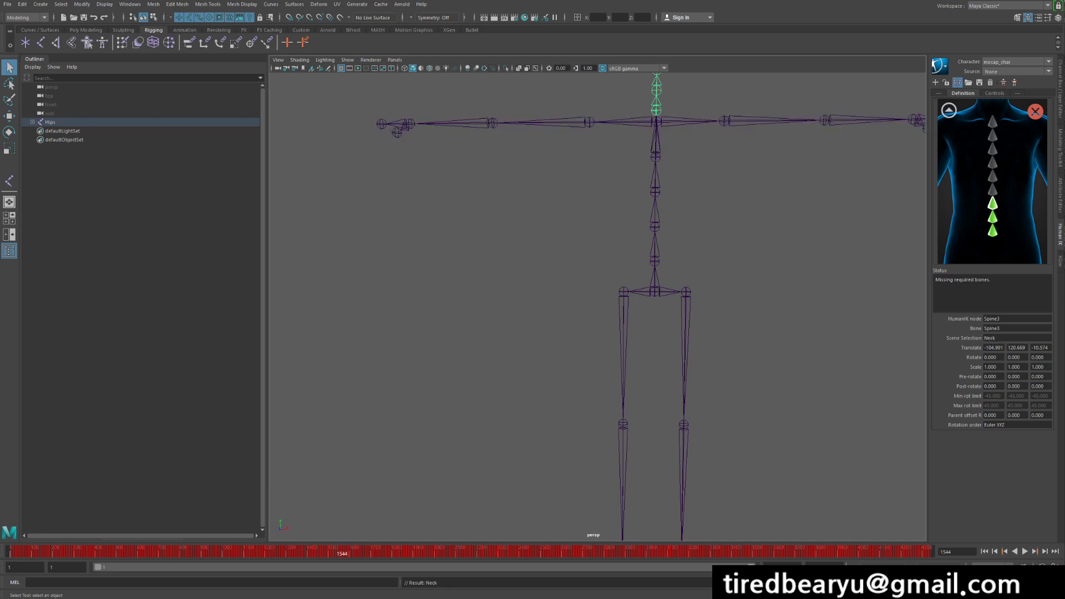
alt+middle_drag(666, 222, 682, 294)
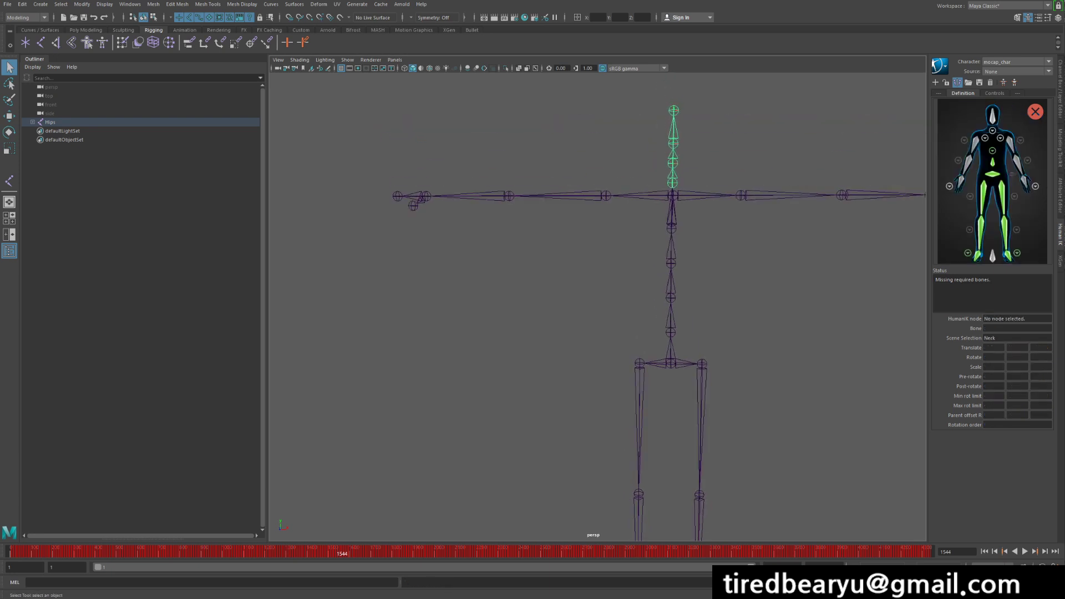
click(949, 110)
click(993, 133)
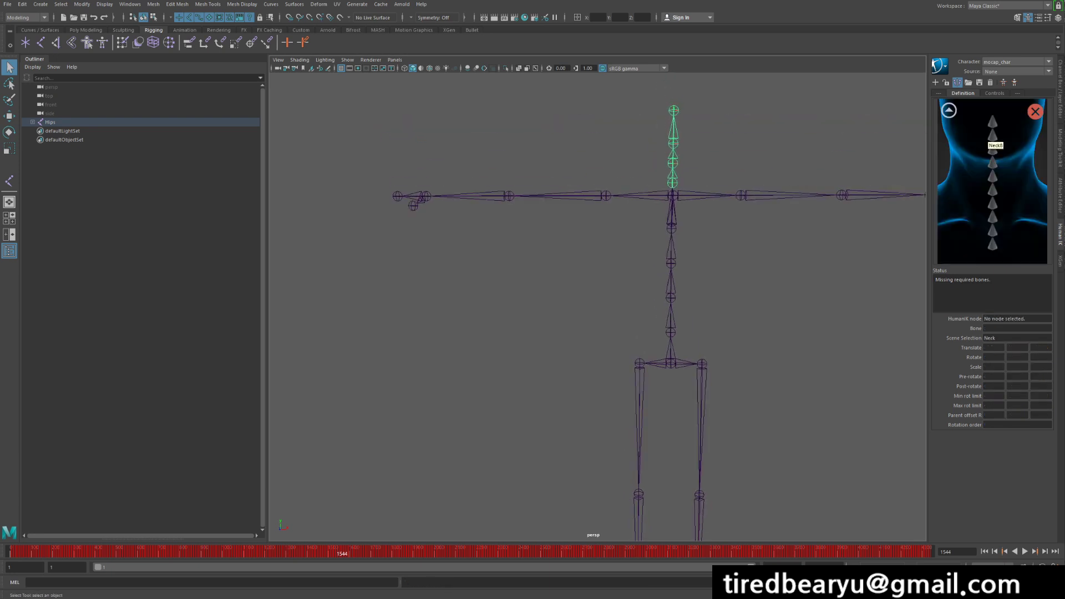
right_click(1002, 249)
click(1026, 252)
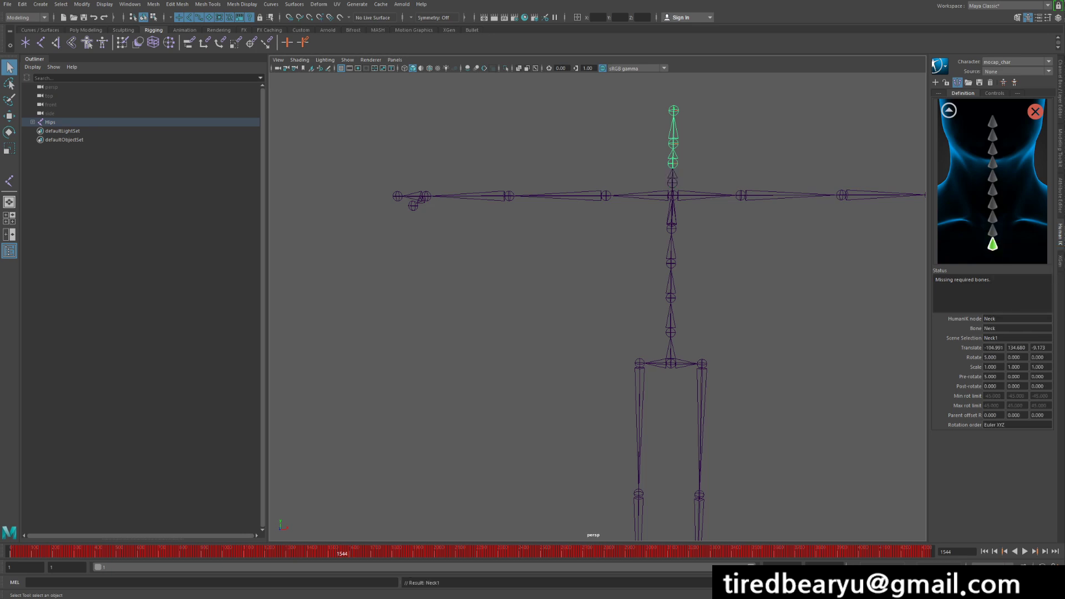
click(949, 110)
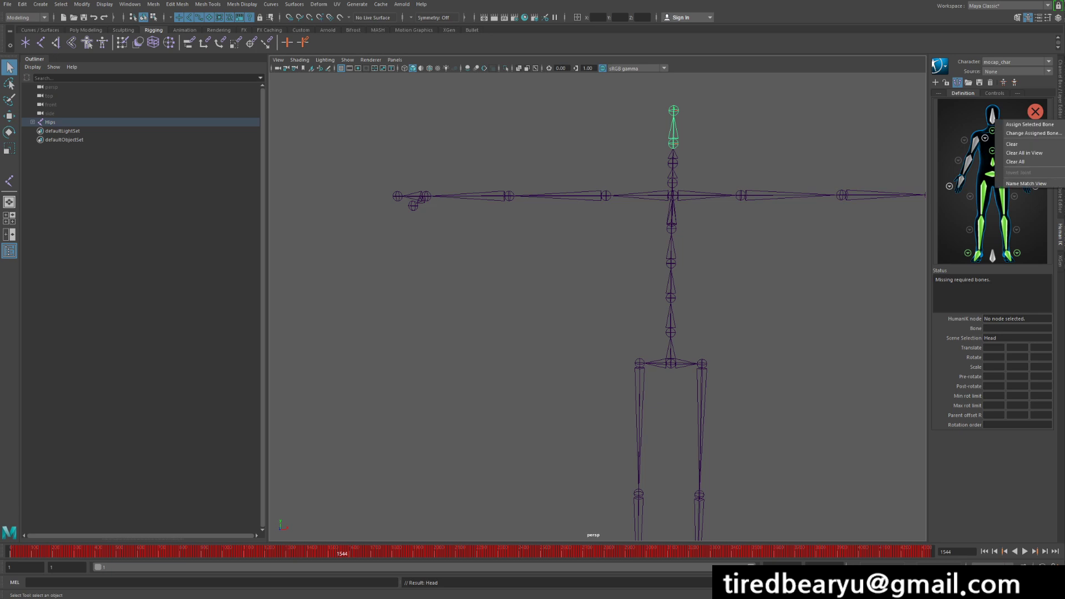
Step: Assign the Head joint to the Head node and the LeftShoulder joint in the HumanIK left shoulder view, and return to the full body
click(993, 118)
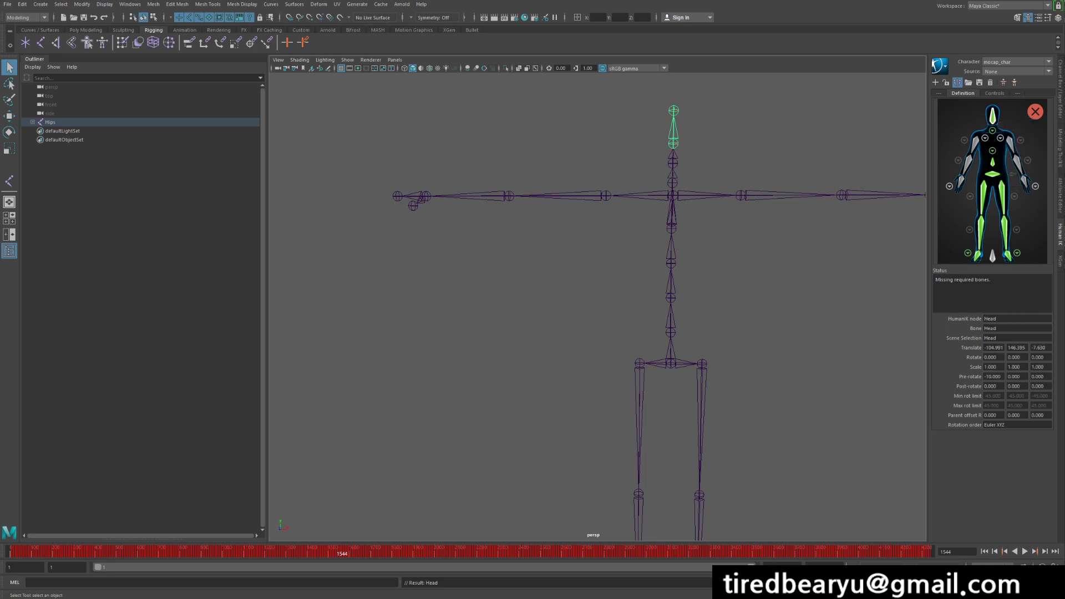
click(705, 195)
click(1001, 138)
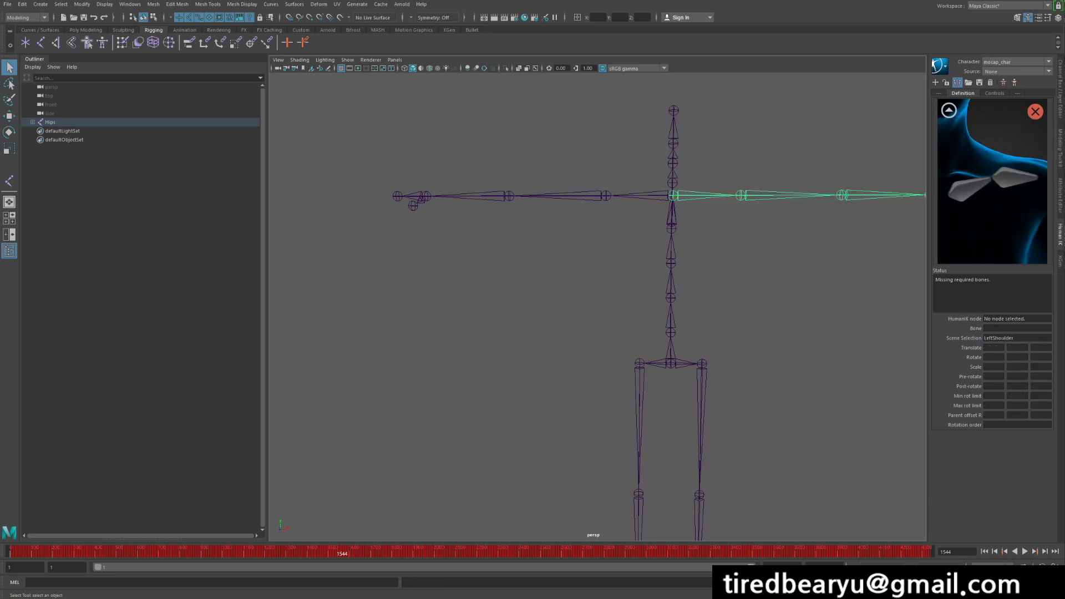
click(949, 110)
Step: Assign the LeftArm, LeftForeArm and LeftHand joints to the matching left arm nodes of the HumanIK definition
key(Down)
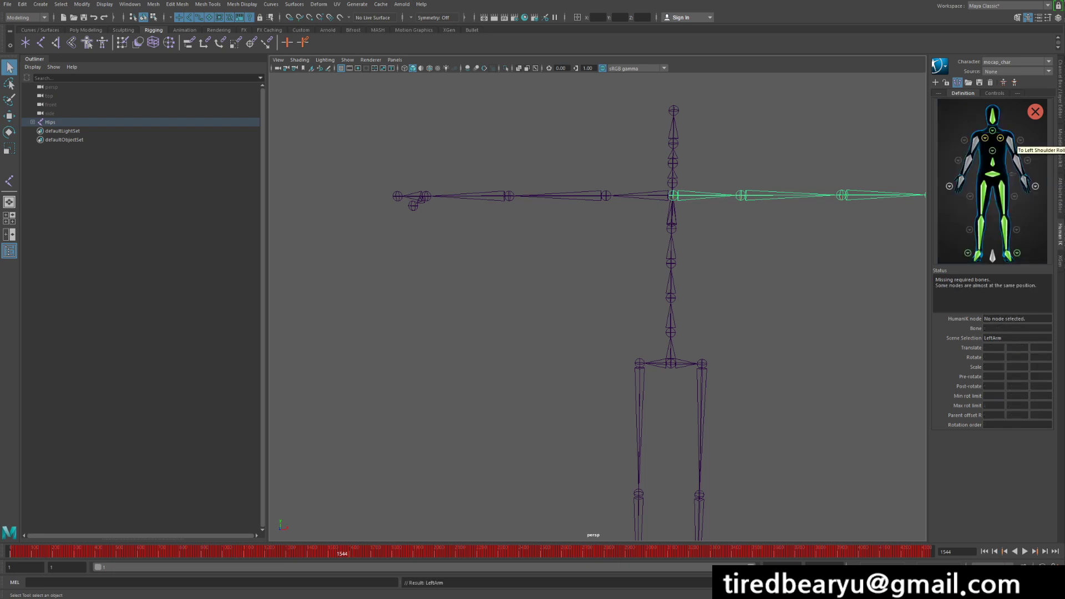
right_click(1012, 145)
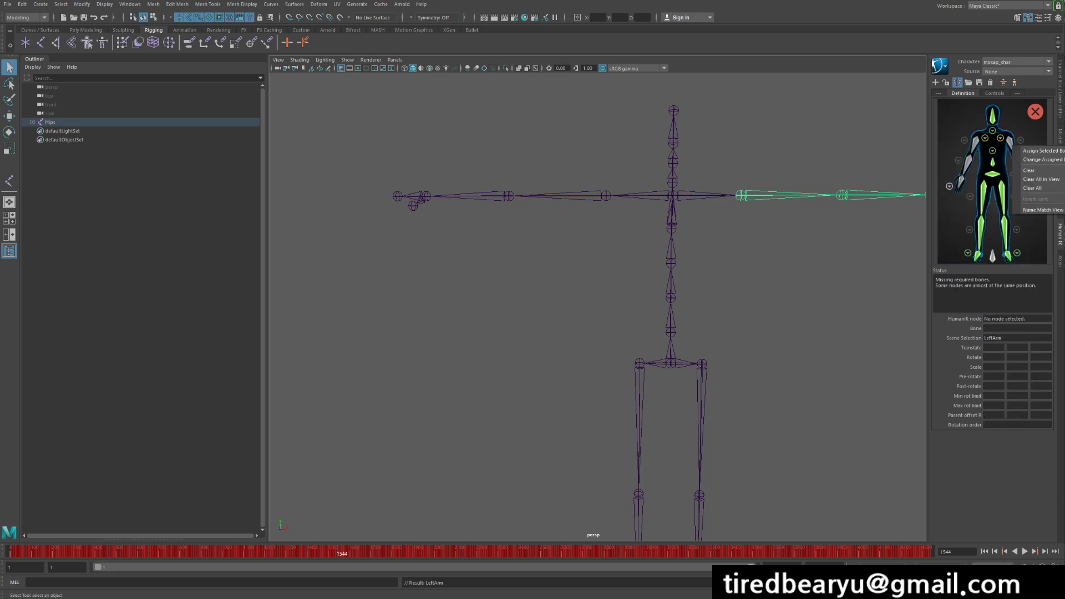
click(1023, 150)
key(Down)
right_click(1021, 167)
click(1032, 171)
key(Down)
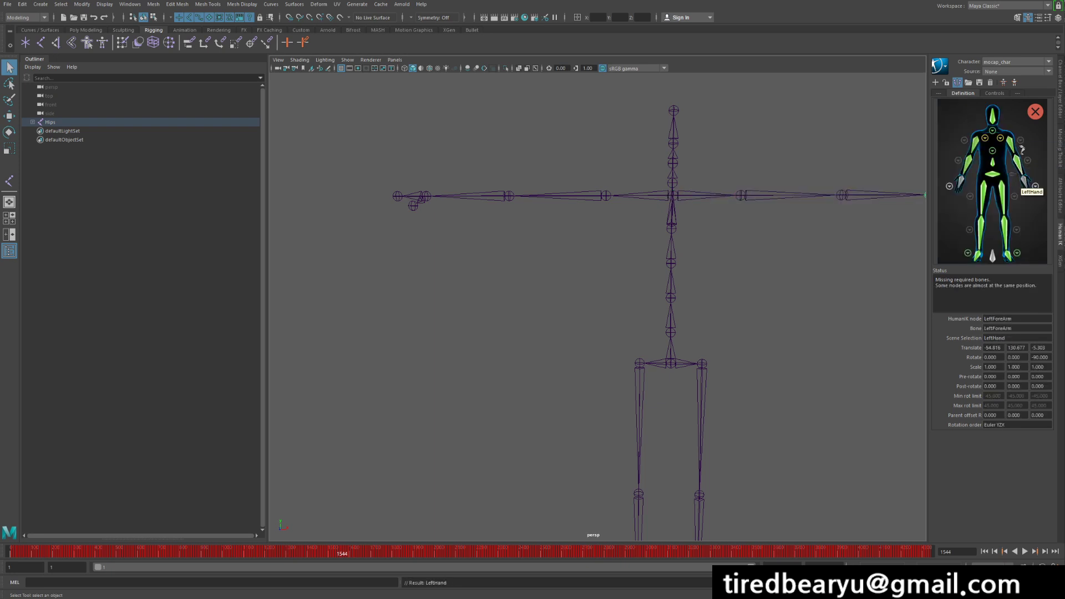
right_click(1026, 181)
click(1041, 187)
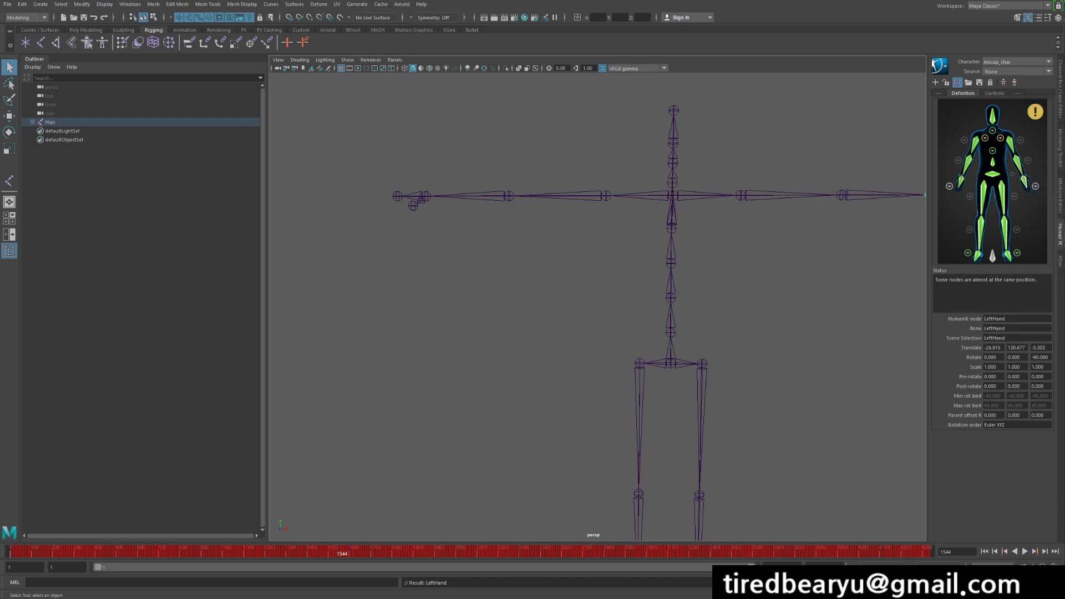
Step: Check the validation status of the mocap_char definition and lock it
mouse_move(1031, 109)
click(700, 195)
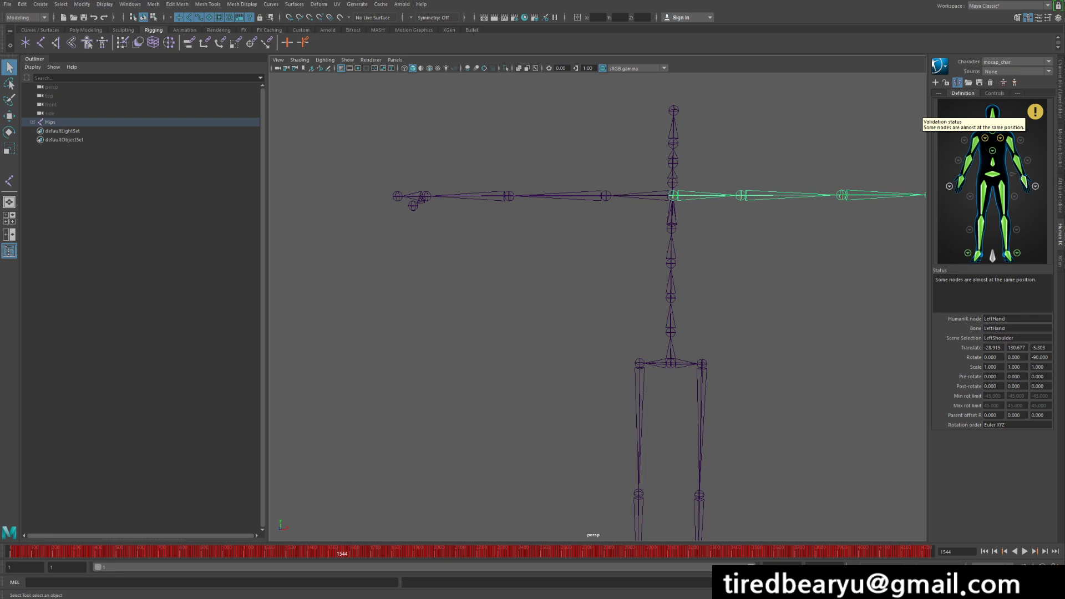
click(946, 83)
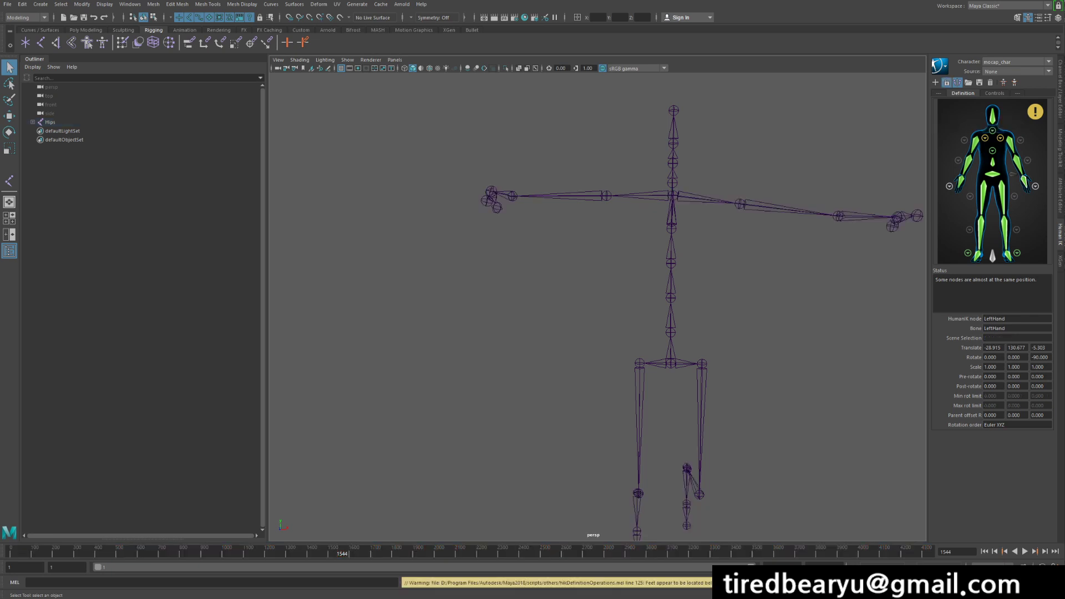
Step: Play back the skeleton's mocap animation and select the LeftUpLeg joint through its HumanIK node to check the mapping
scroll(598, 307, down, 5)
alt+drag(598, 307, 590, 321)
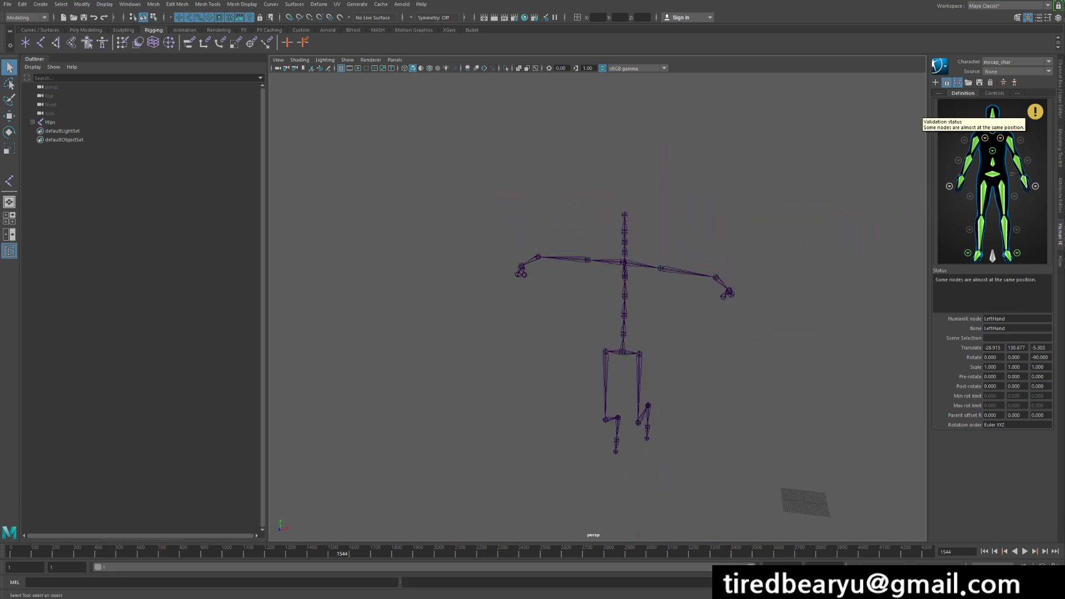
key(alt+v)
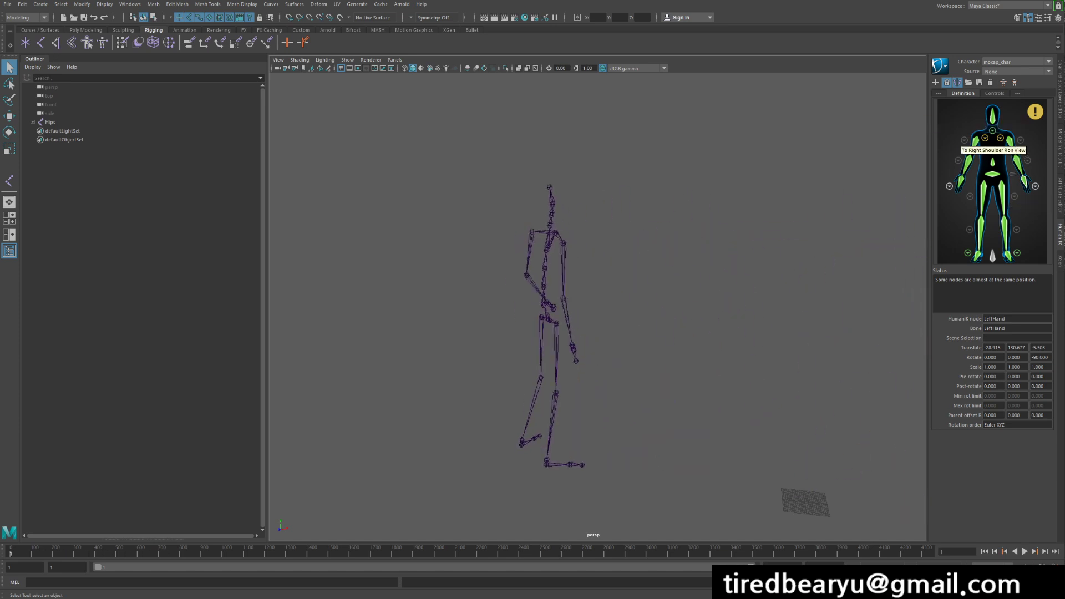
click(1003, 230)
alt+drag(777, 322, 632, 324)
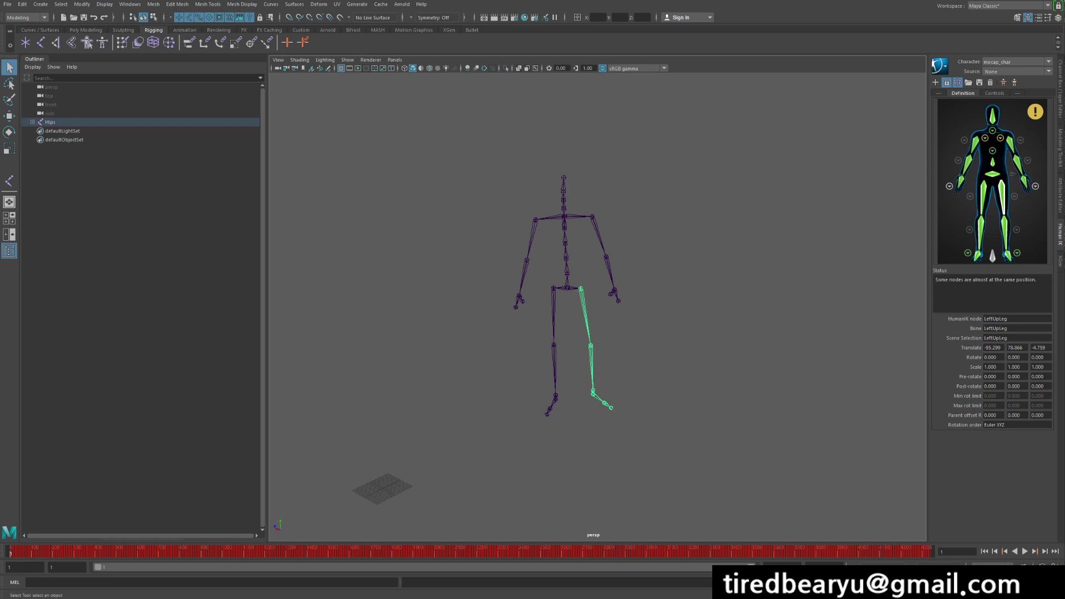
scroll(598, 307, down, 3)
alt+drag(598, 322, 602, 302)
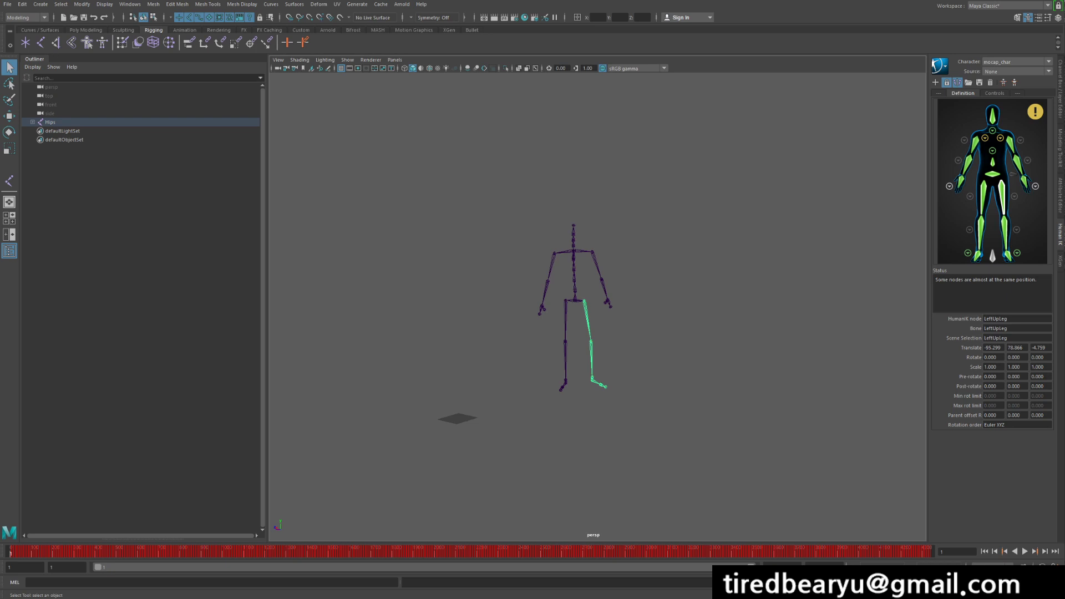
Step: Import cartwheel.ma from the mocap examples in the Content Browser and close the browser
click(130, 4)
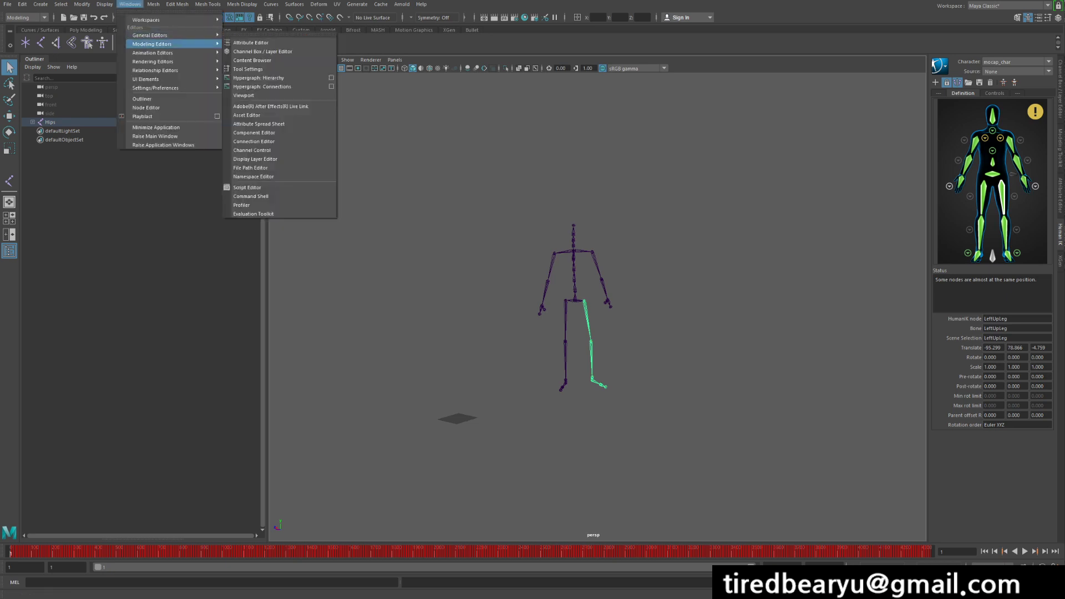
mouse_move(167, 34)
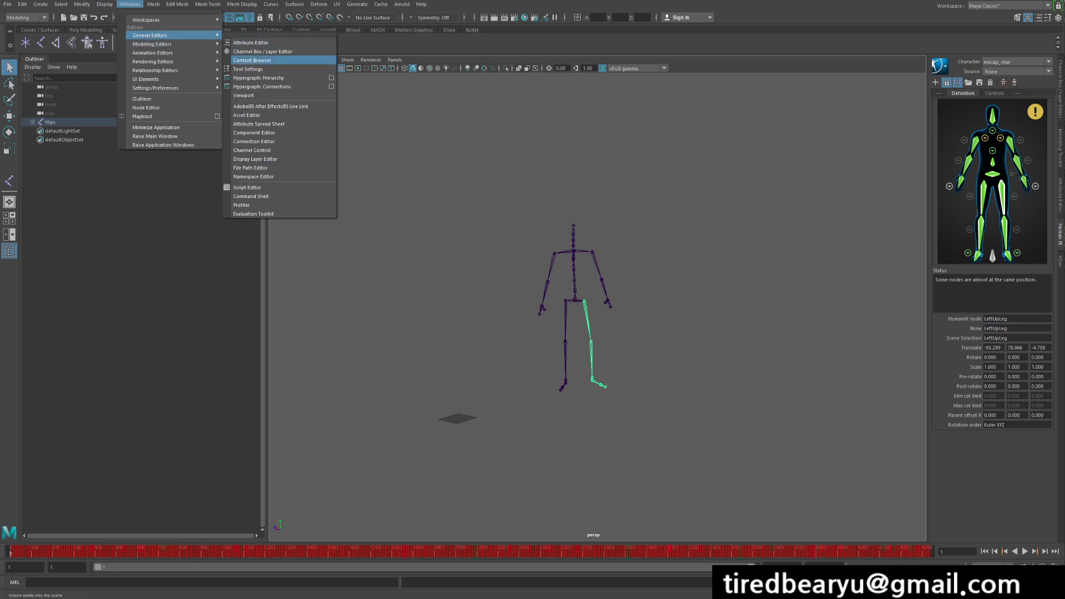
click(252, 60)
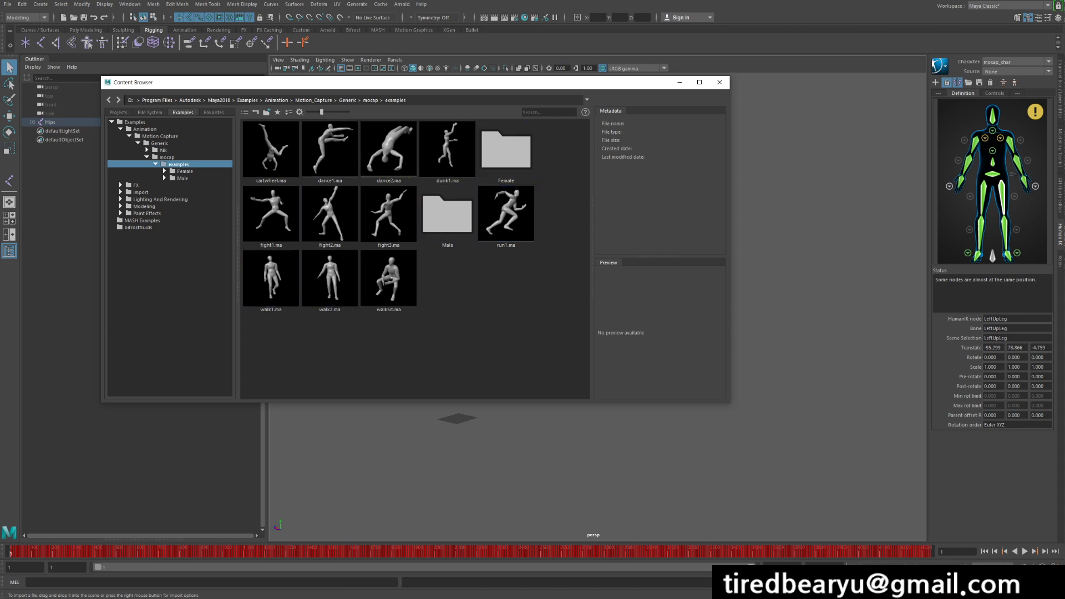
click(281, 141)
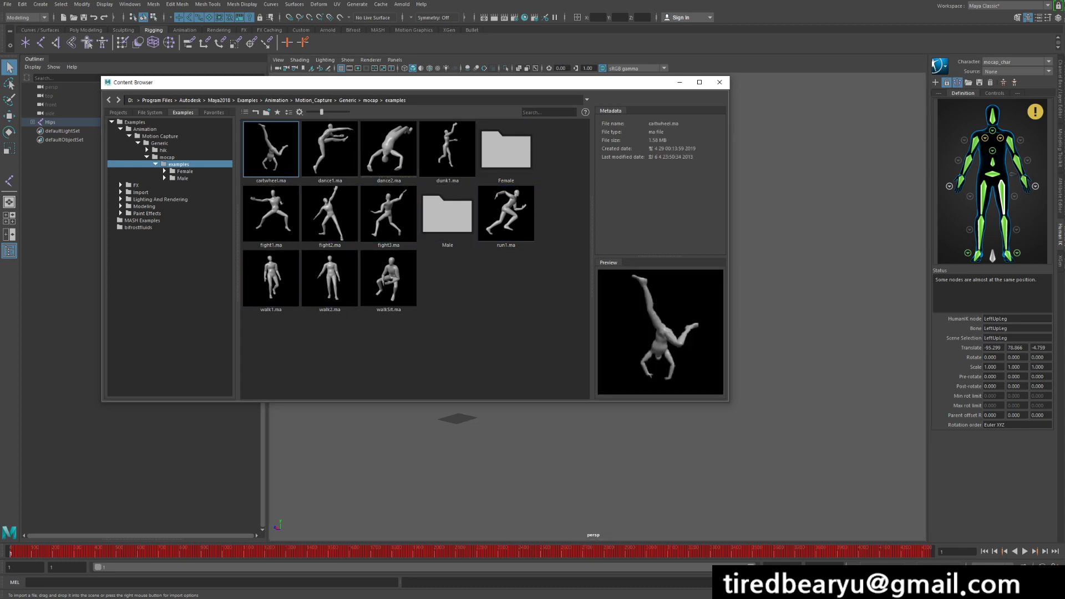
right_click(280, 141)
click(300, 144)
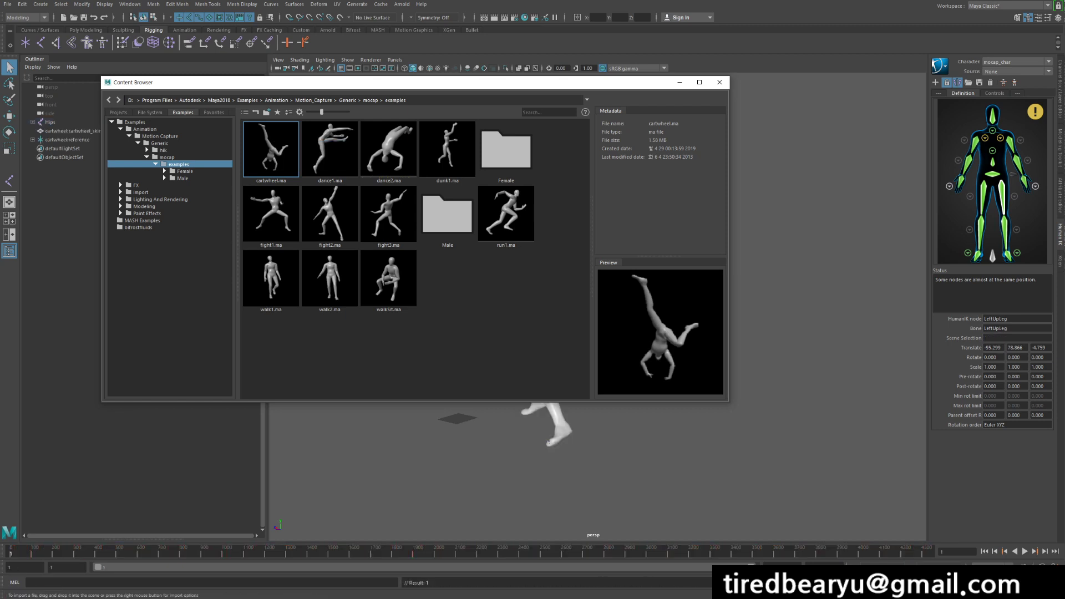
click(719, 82)
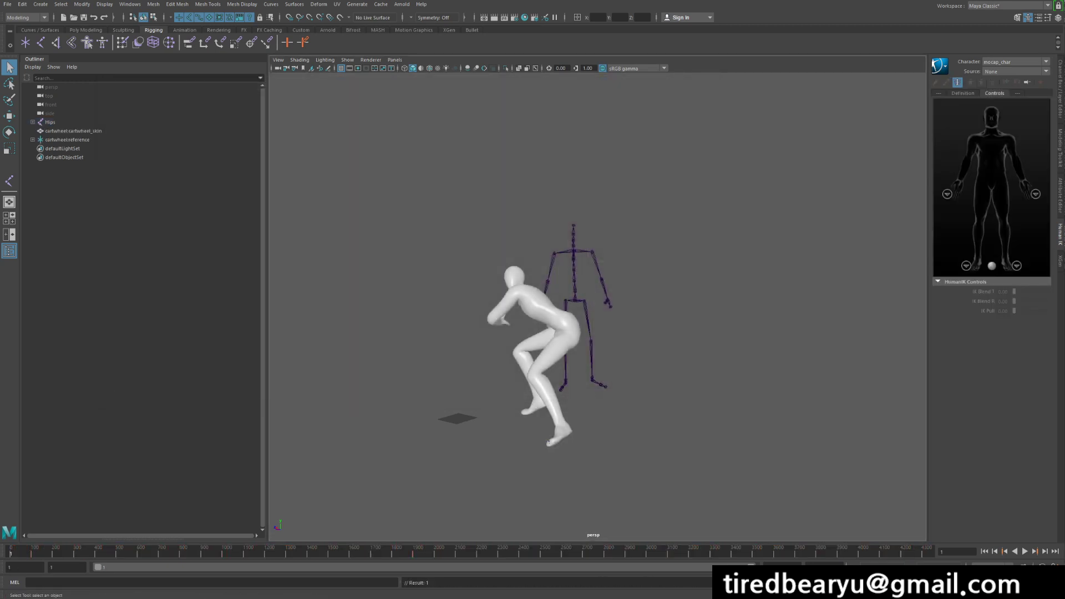
Step: Play back the imported cartwheel character's animation beside the mocap skeleton
alt+drag(577, 344, 567, 343)
click(536, 441)
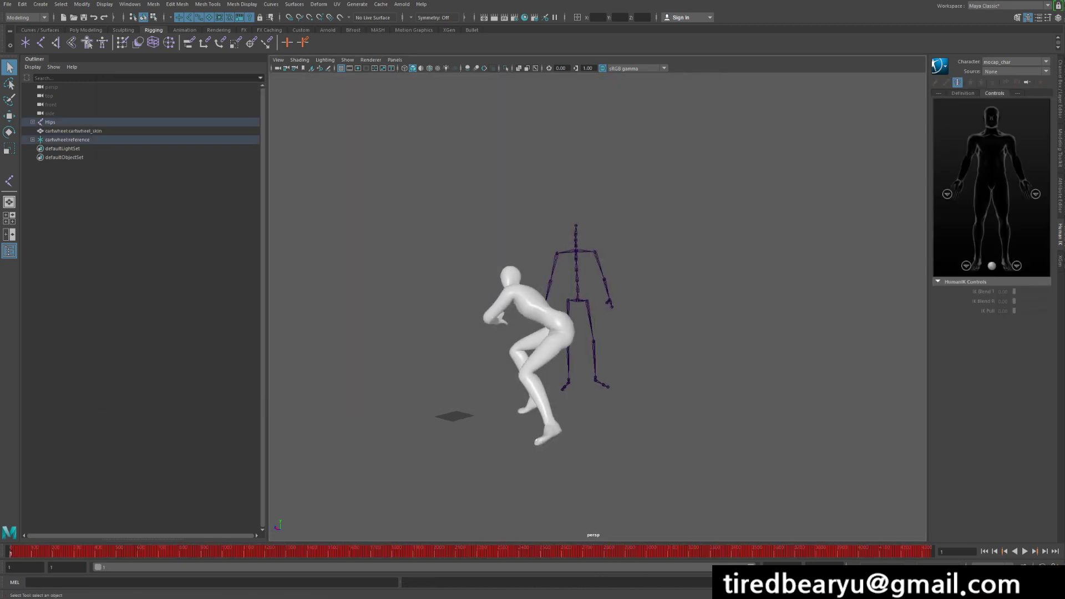
key(alt+v)
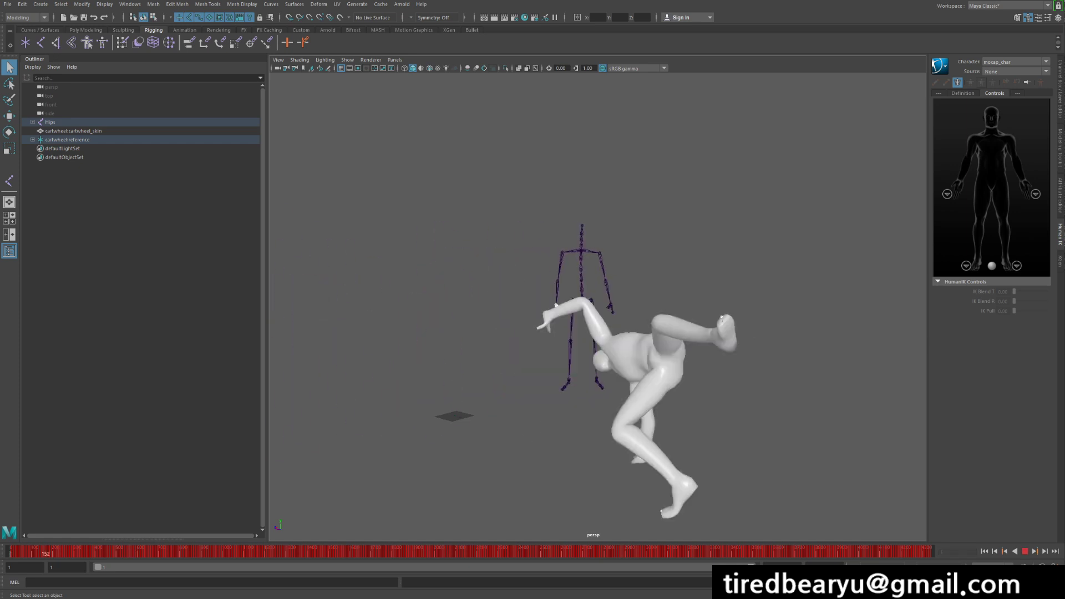
key(Escape)
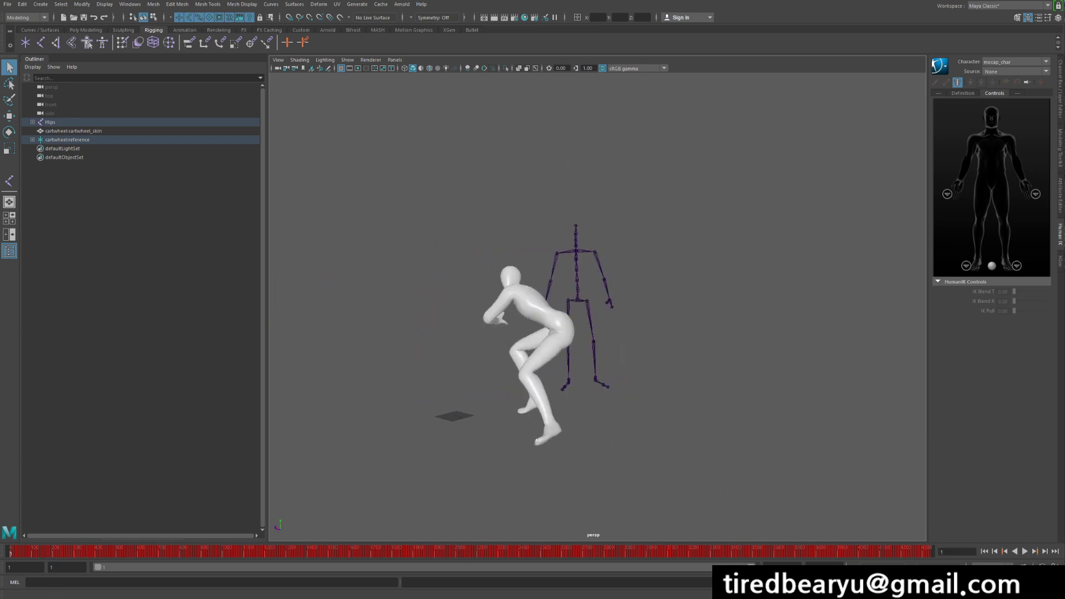
Step: Switch the HumanIK character to cartwheel:MocapExample and inspect the bones mapped to its hips, leg and right foot nodes
click(1016, 62)
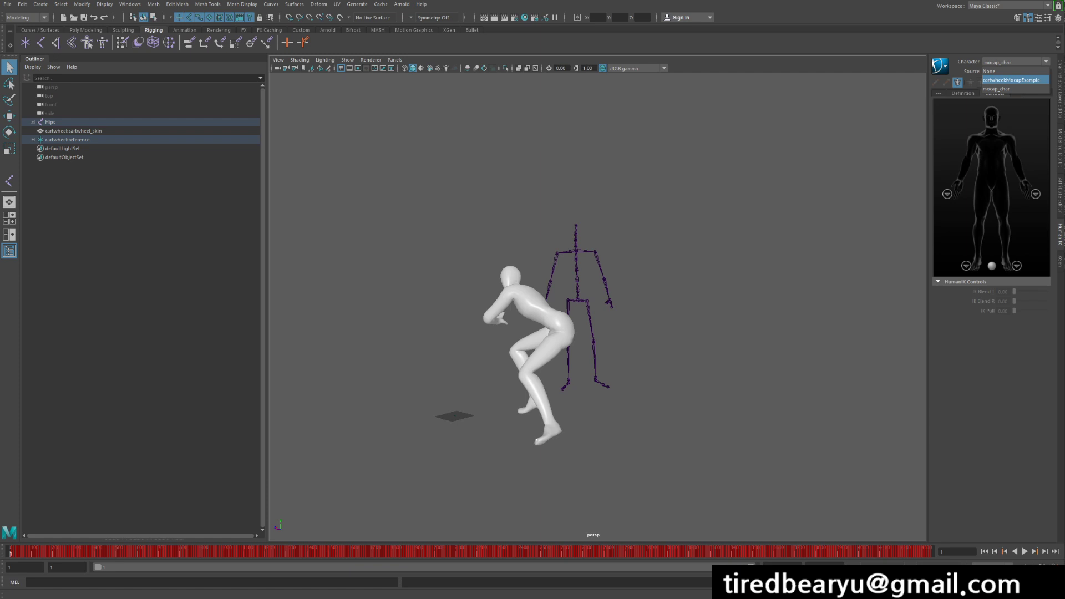
click(1011, 80)
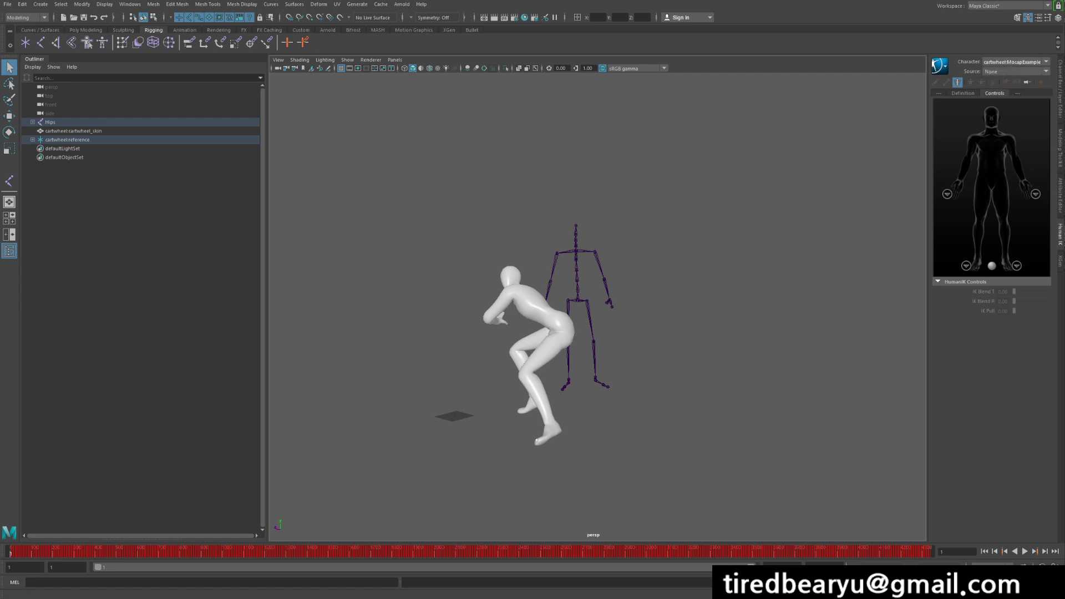
click(963, 93)
click(990, 174)
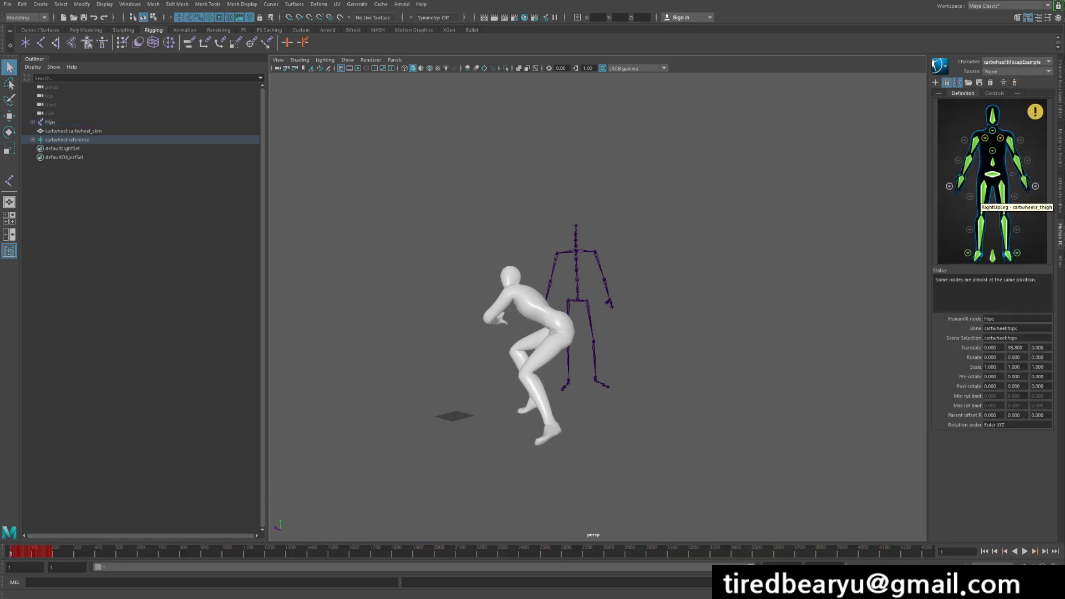
click(983, 196)
click(981, 230)
click(1004, 229)
click(981, 230)
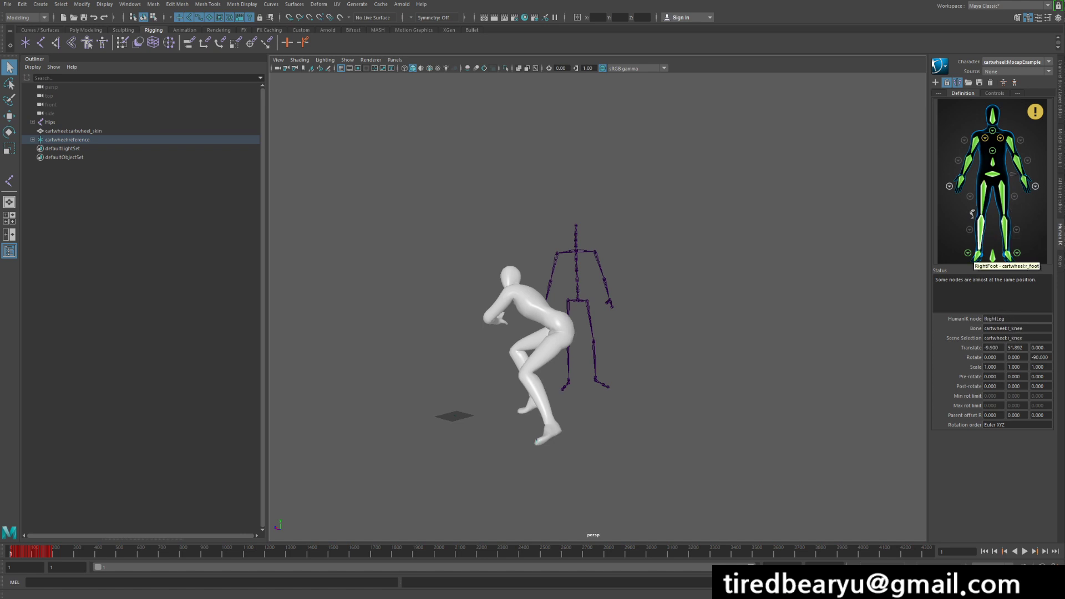
click(977, 255)
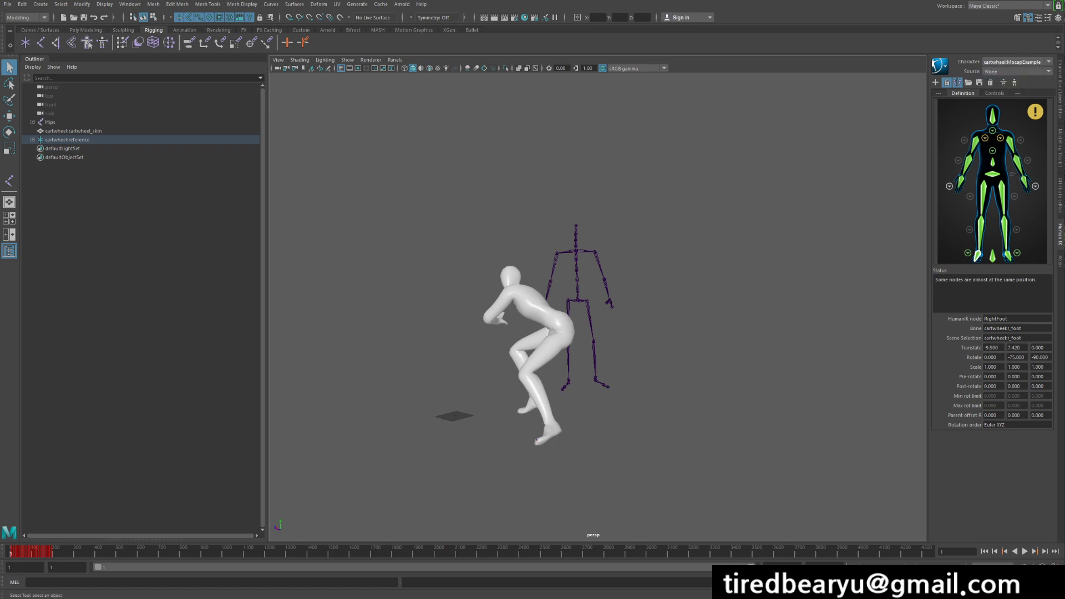
Step: Set mocap_char as the source of the cartwheel:MocapExample character and play back the retargeted animation
drag(612, 245, 577, 333)
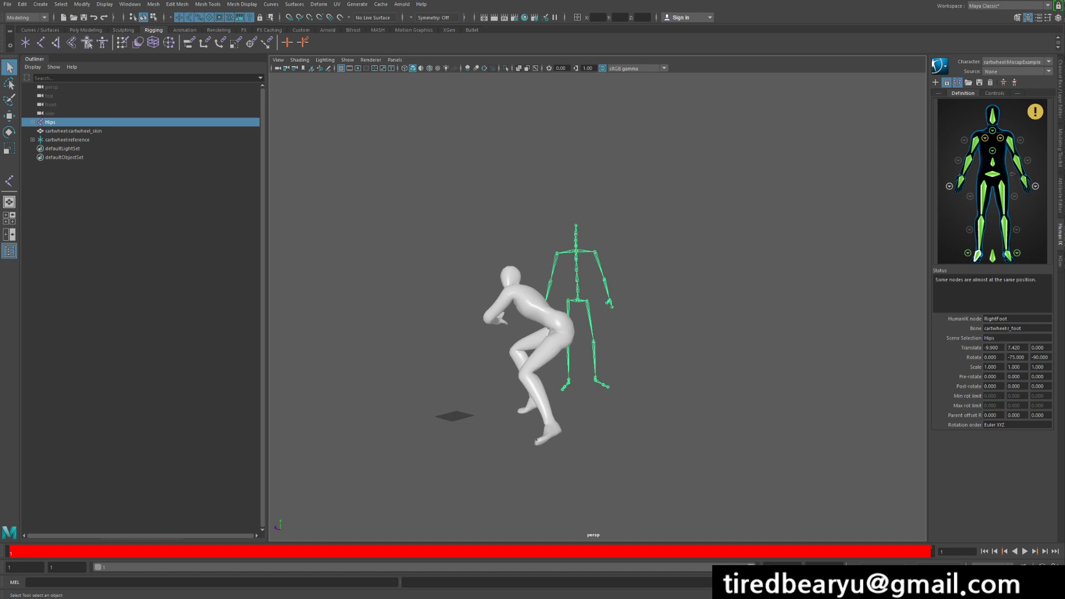
click(1018, 63)
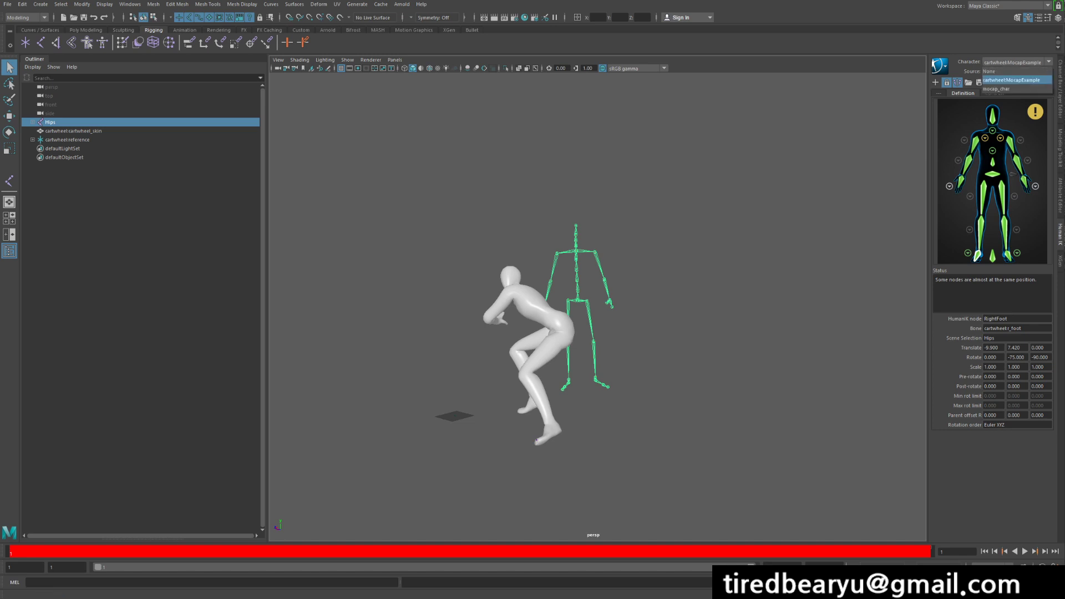
click(1017, 80)
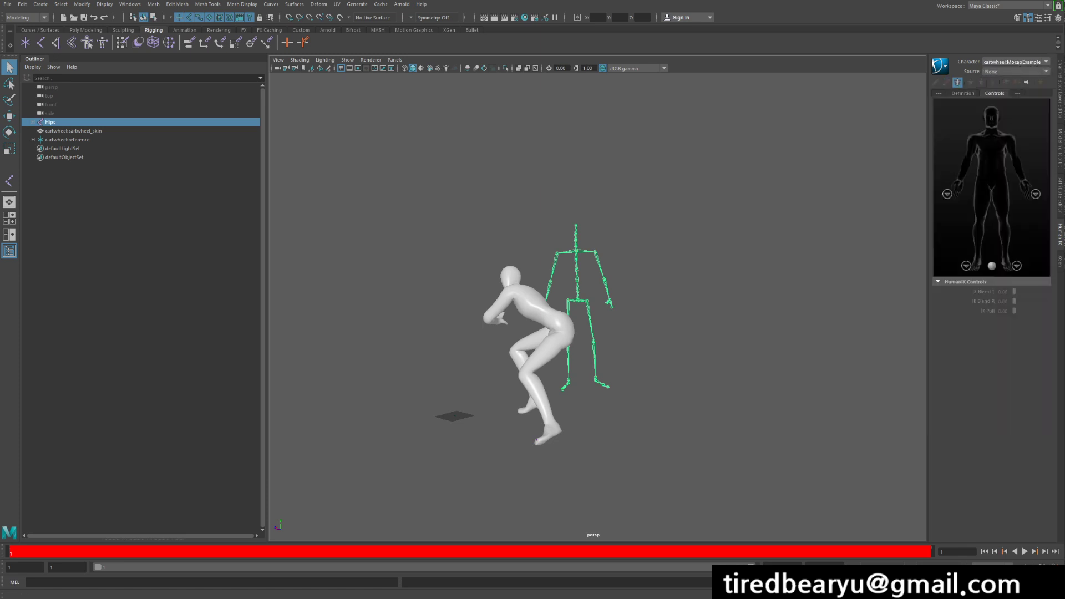
click(1017, 71)
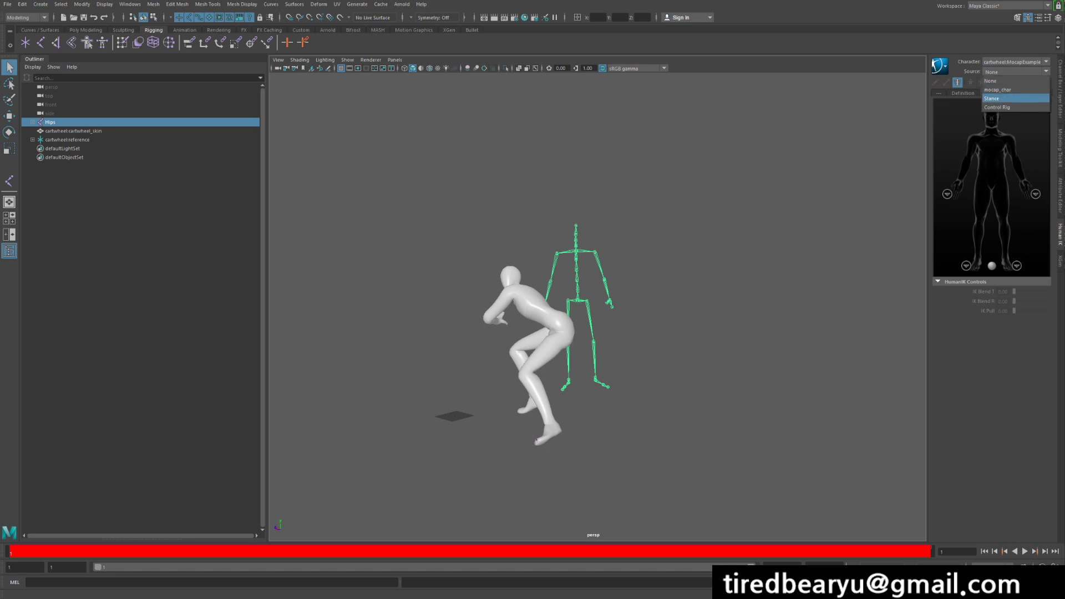
click(997, 89)
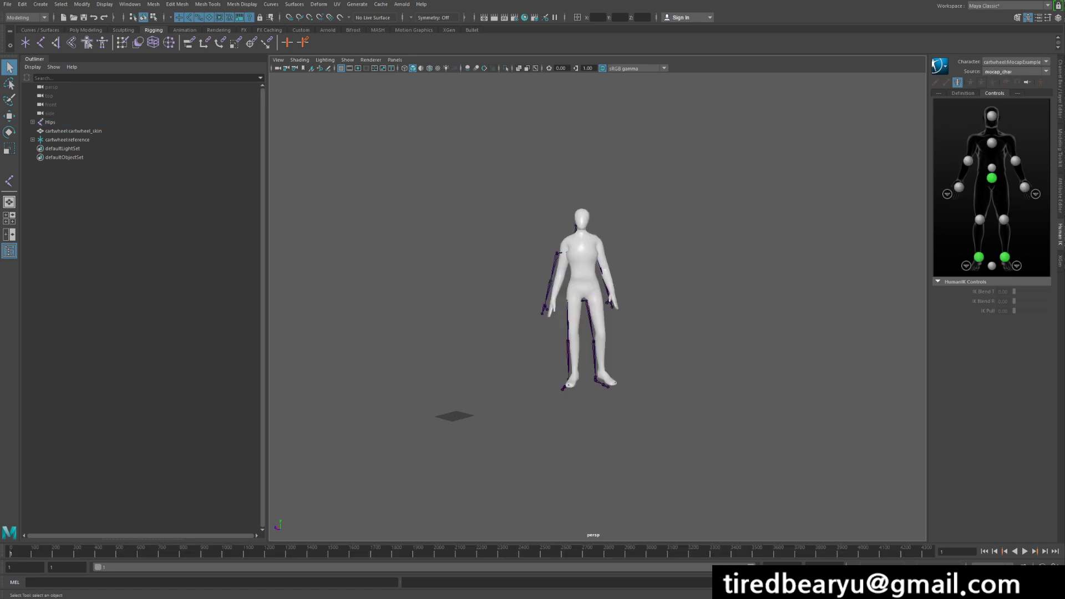
click(1025, 551)
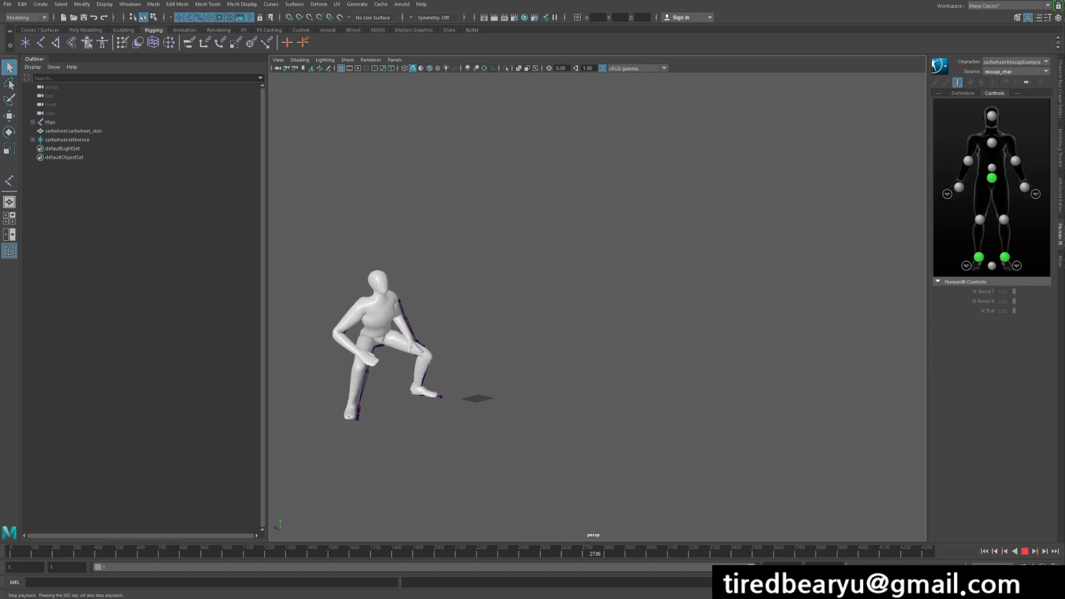
key(Escape)
Step: Stop playback and create a new HumanIK character, then check the list of available characters
click(963, 93)
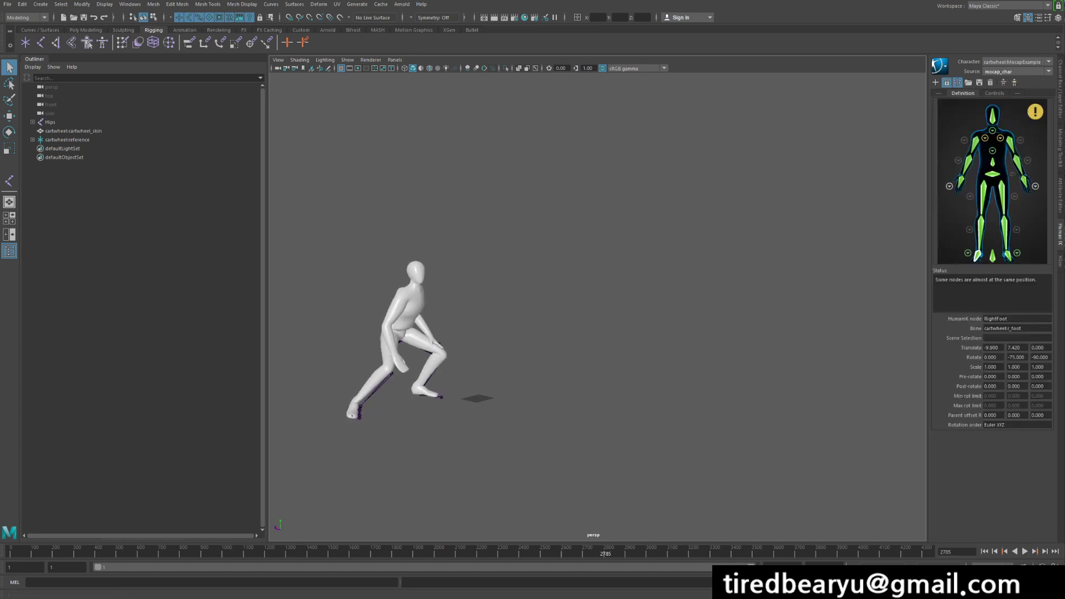
click(935, 83)
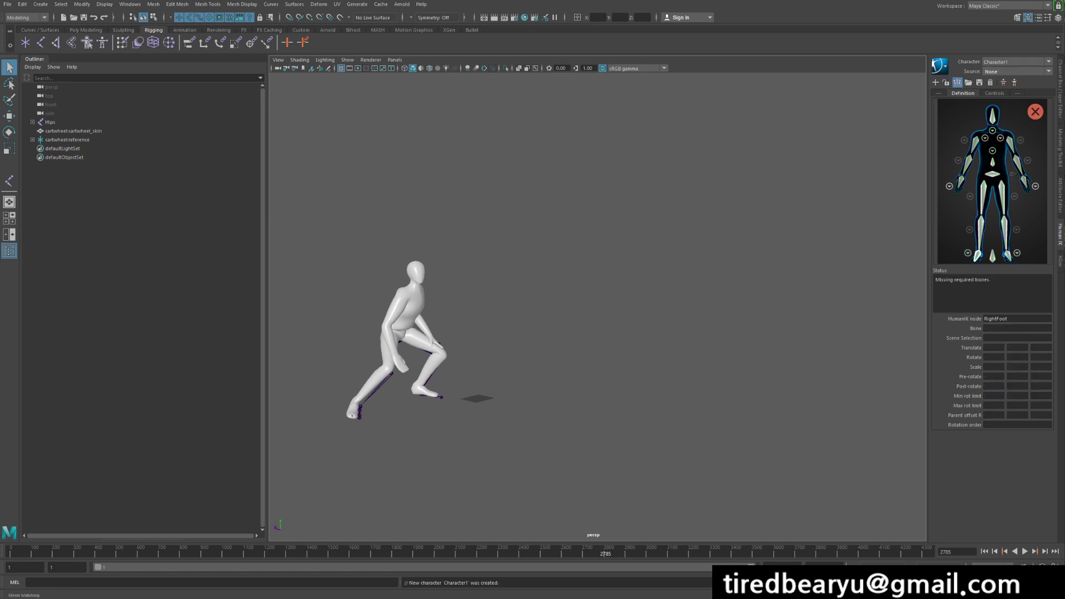
click(1017, 62)
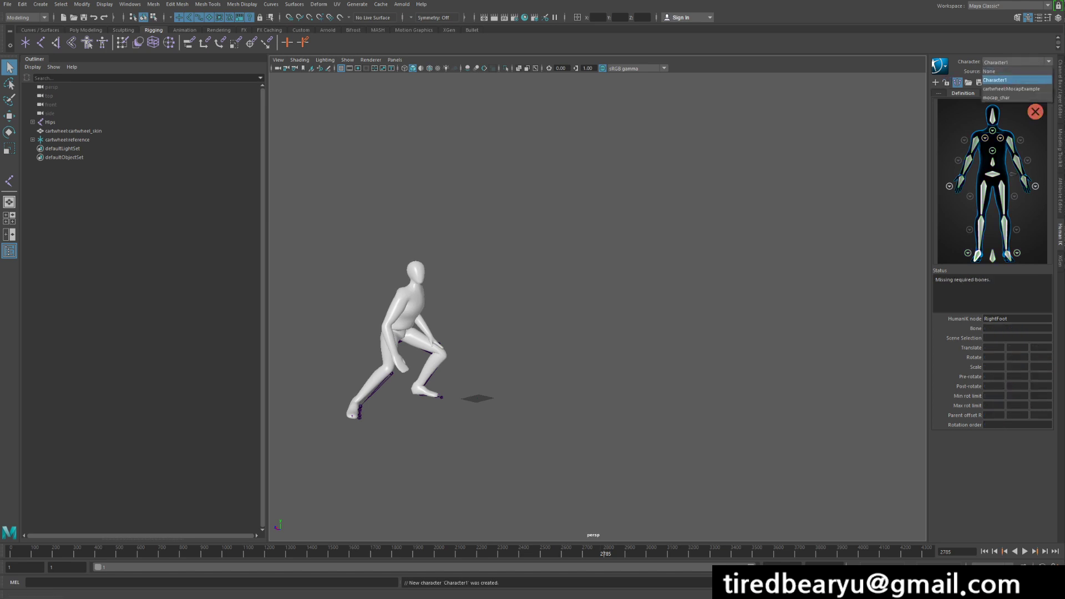
click(1017, 71)
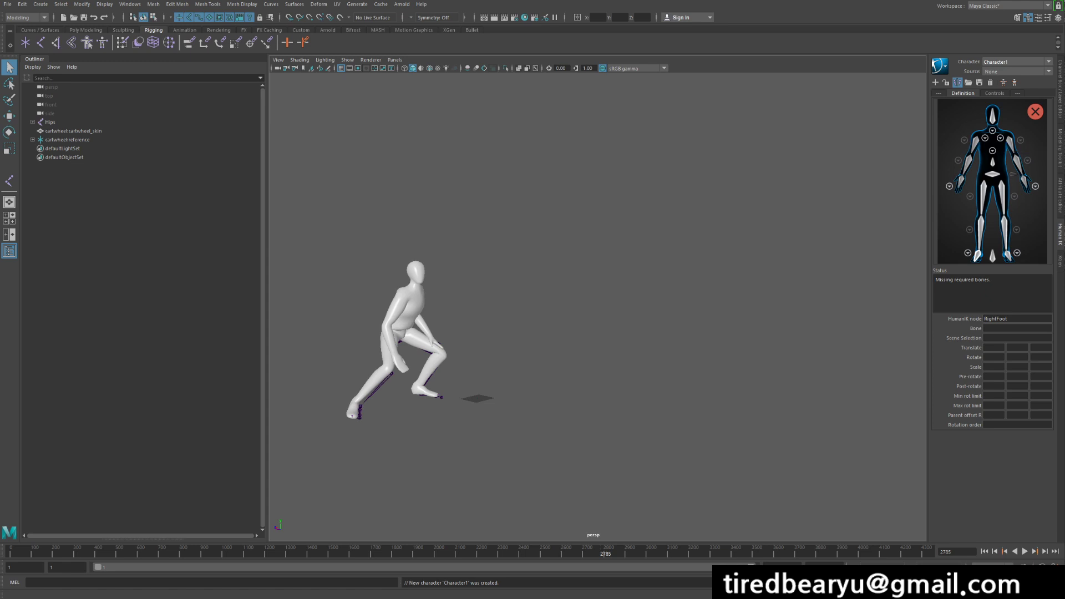
Step: Switch back to cartwheel:MocapExample, review its source choices while keeping mocap_char, and play back the retargeted animation
click(1018, 63)
click(1018, 89)
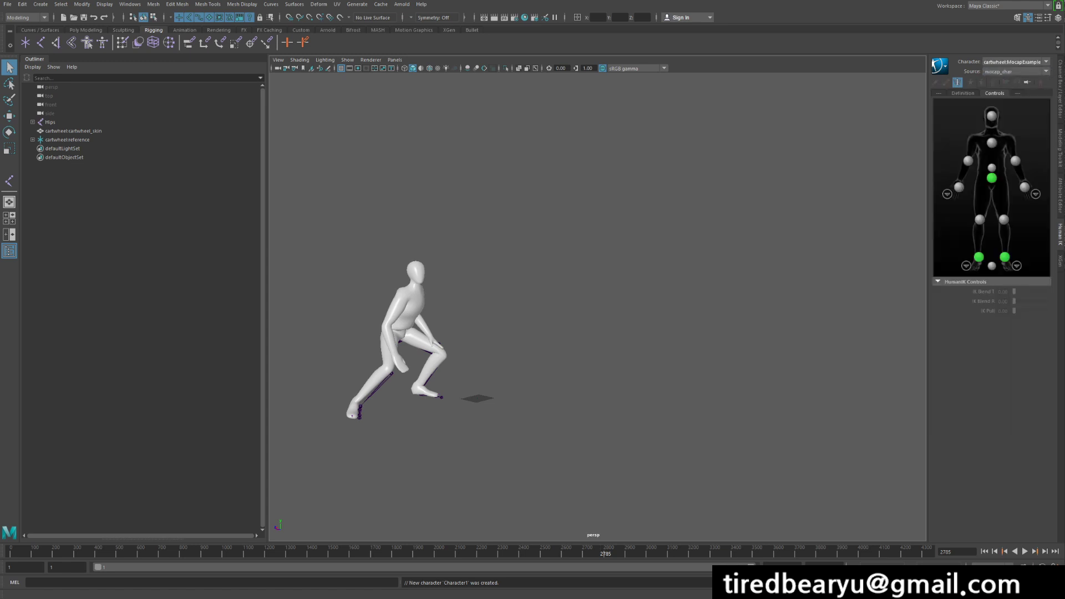
click(1016, 72)
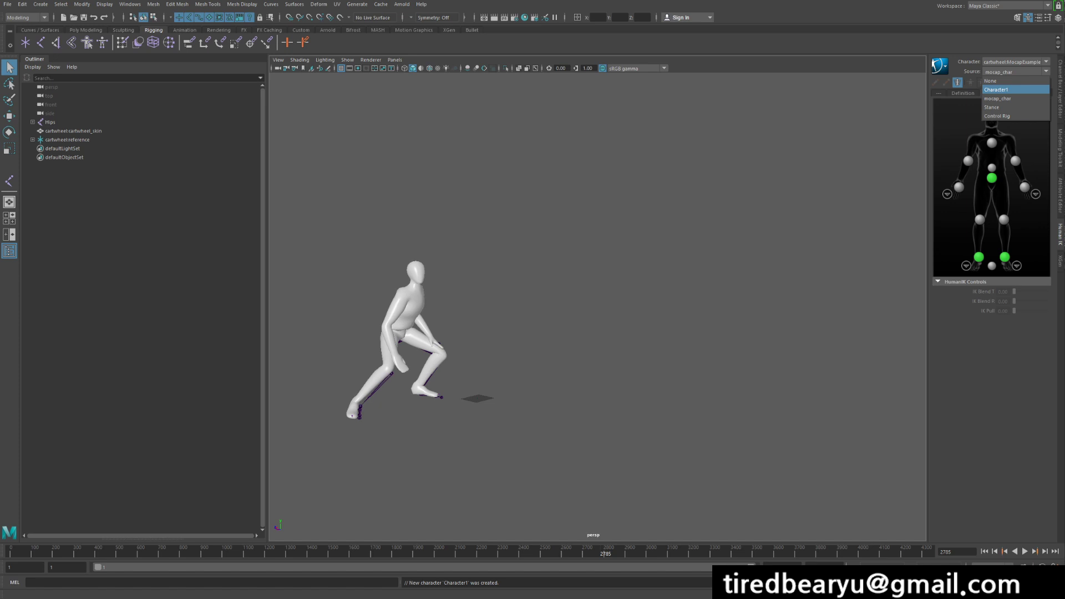
click(1015, 81)
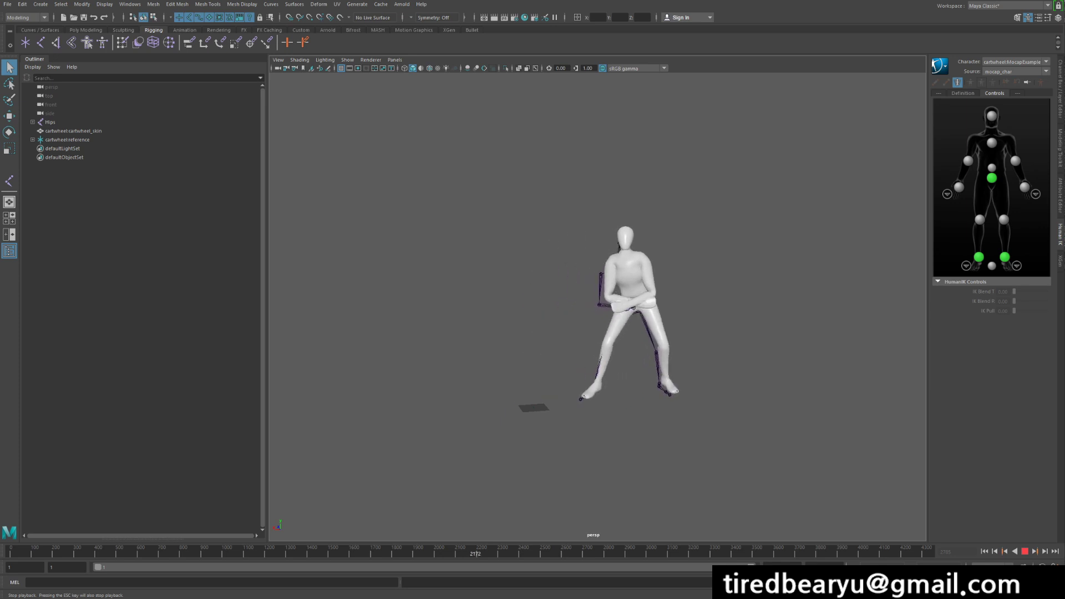
key(Escape)
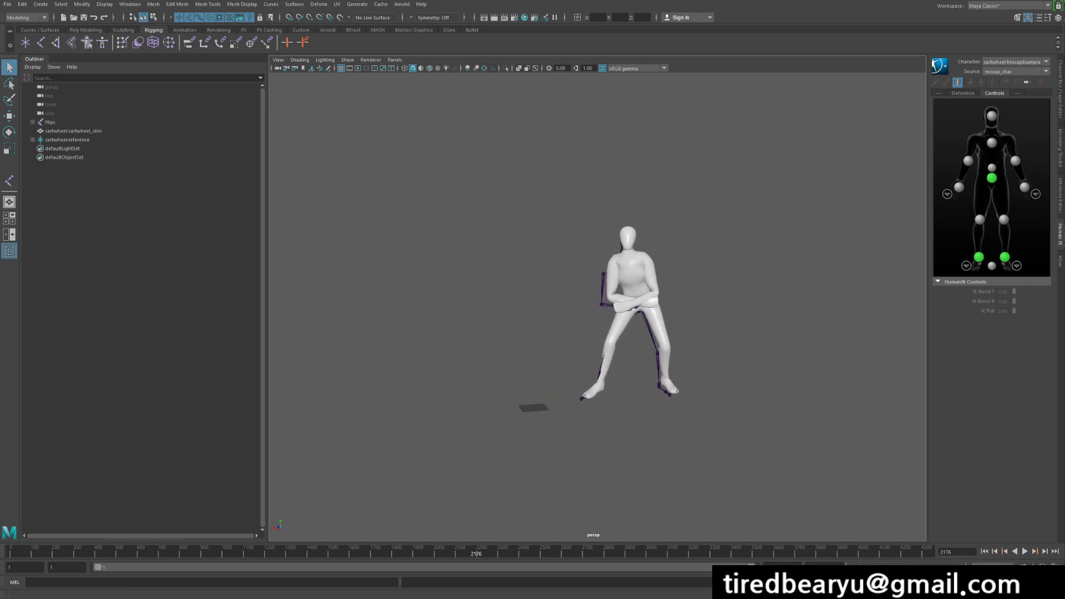
Step: Play back the retargeted motion and examine the character against the mocap skeleton up close, including at frame 4277
key(ctrl+a)
alt+drag(600, 307, 601, 318)
scroll(599, 306, up, 3)
alt+middle_drag(599, 306, 564, 333)
key(alt+v)
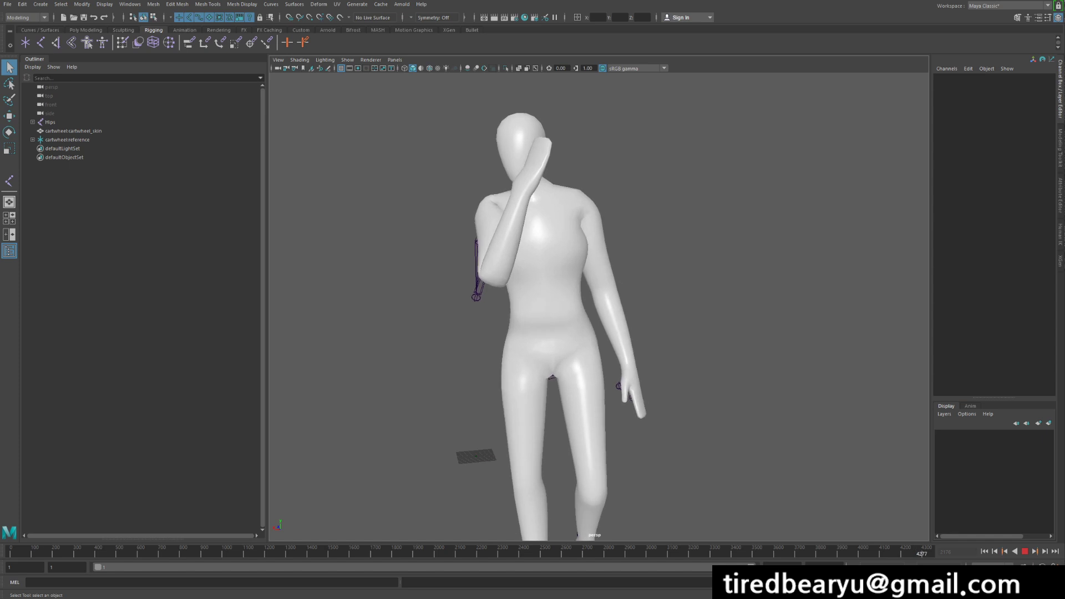
click(922, 553)
key(f)
scroll(599, 307, up, 3)
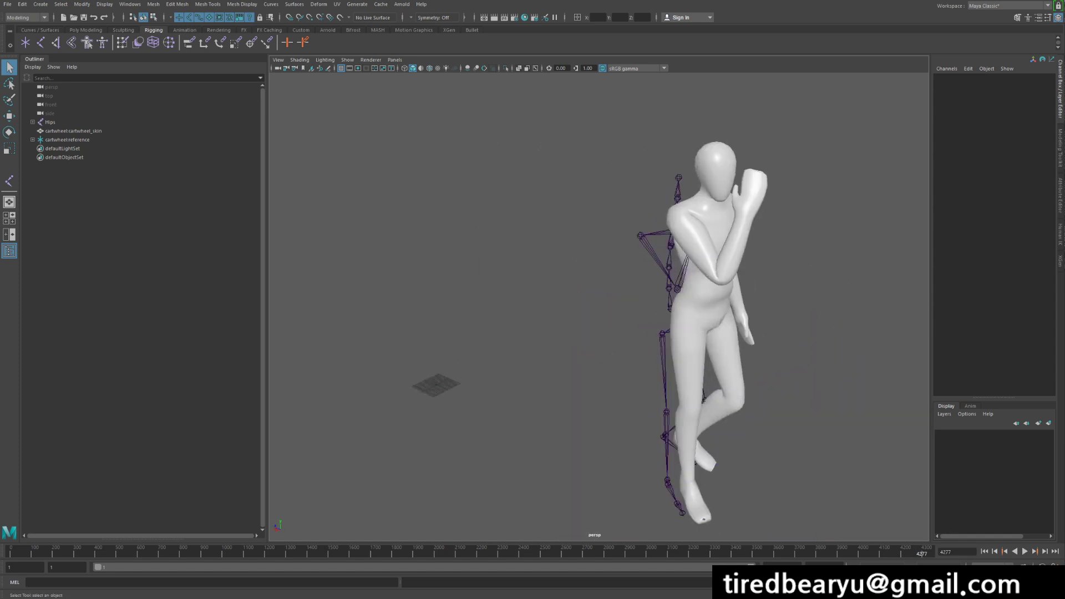
alt+middle_drag(655, 289, 600, 324)
mouse_move(600, 323)
alt+mouse_down()
mouse_move(549, 320)
mouse_move(590, 323)
alt+mouse_up()
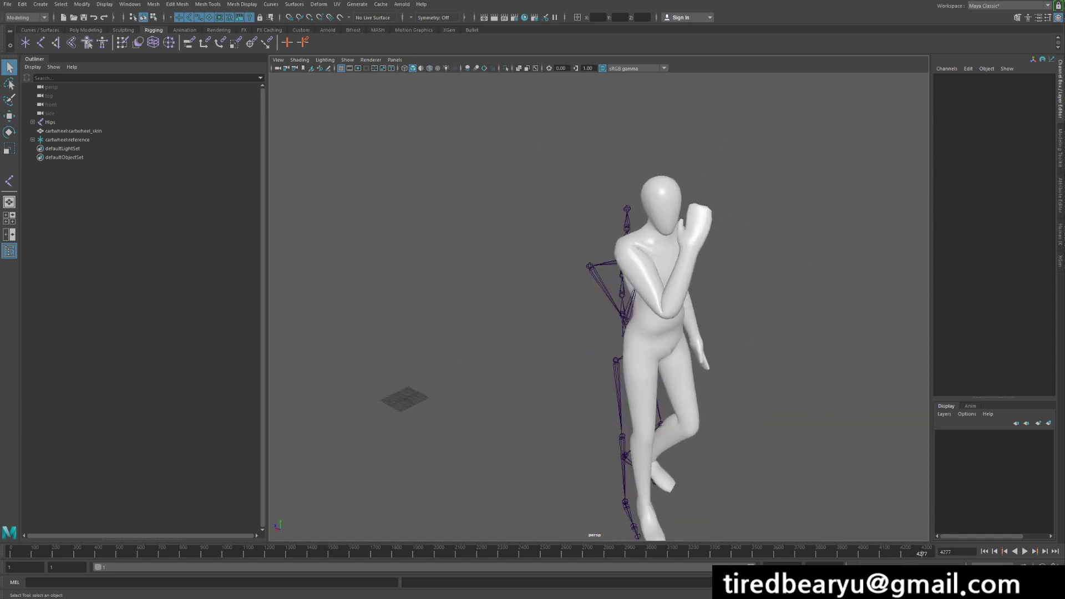
key(alt+v)
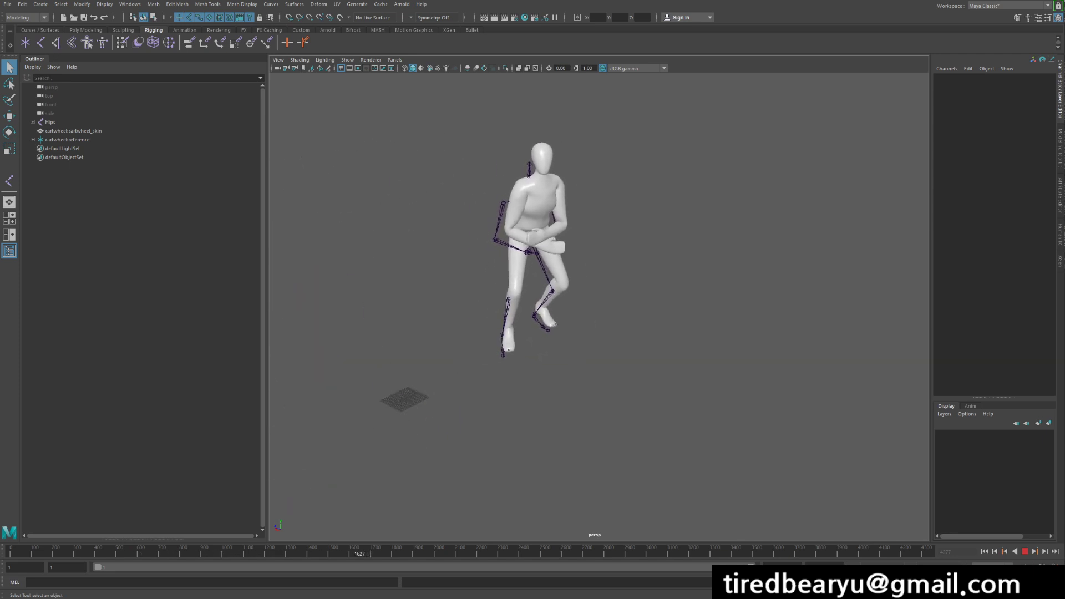
Step: Examine the character and mocap skeleton up close around frame 1594, checking wireframe display and a short stretch of playback
drag(349, 554, 349, 553)
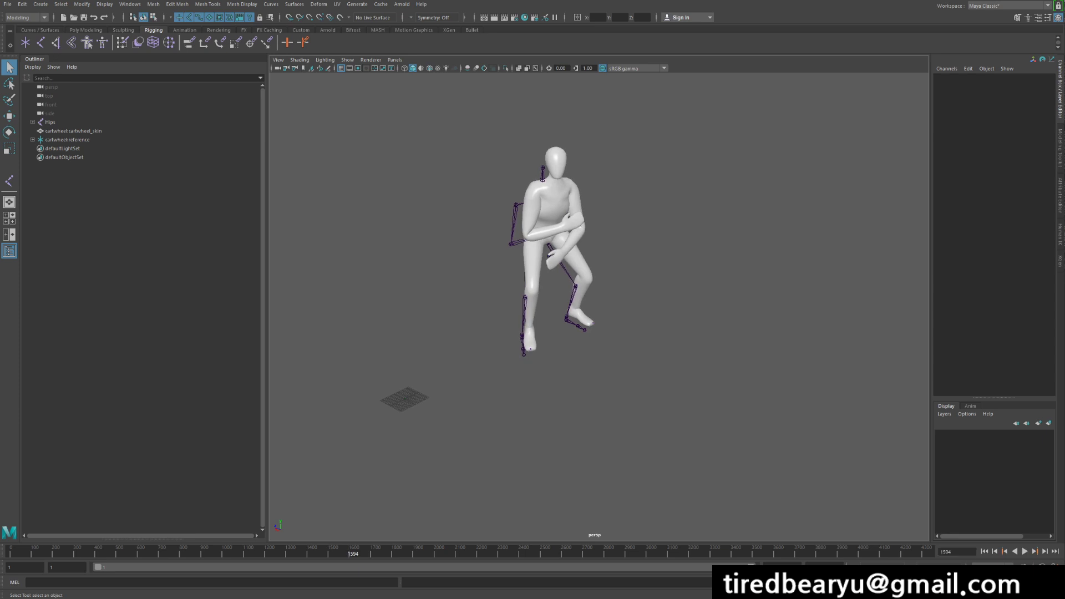
alt+drag(600, 332, 510, 307)
scroll(599, 307, up, 3)
alt+middle_drag(600, 307, 496, 278)
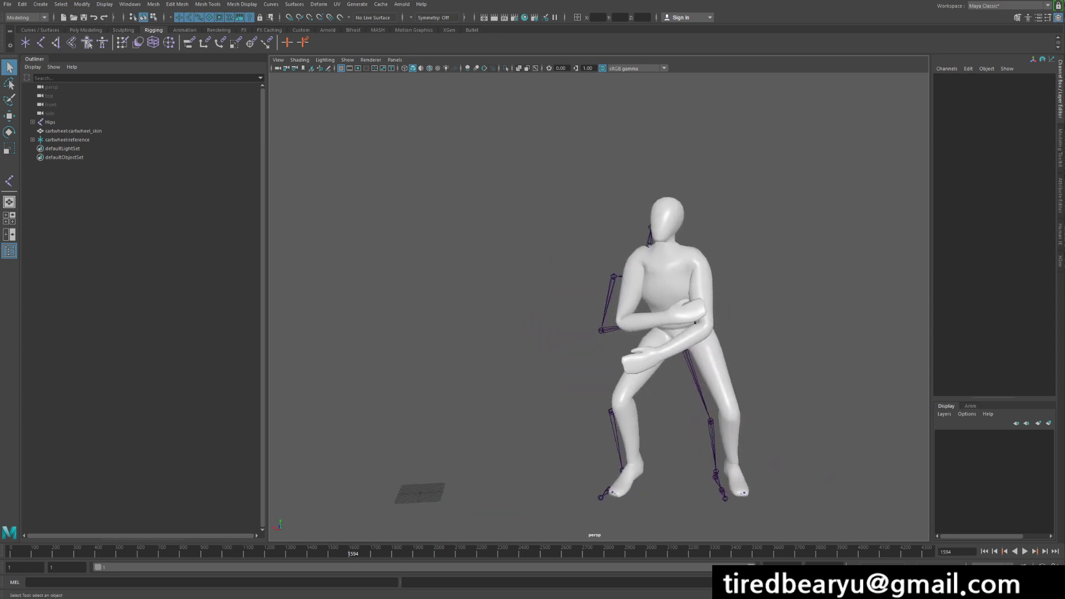
key(4)
key(5)
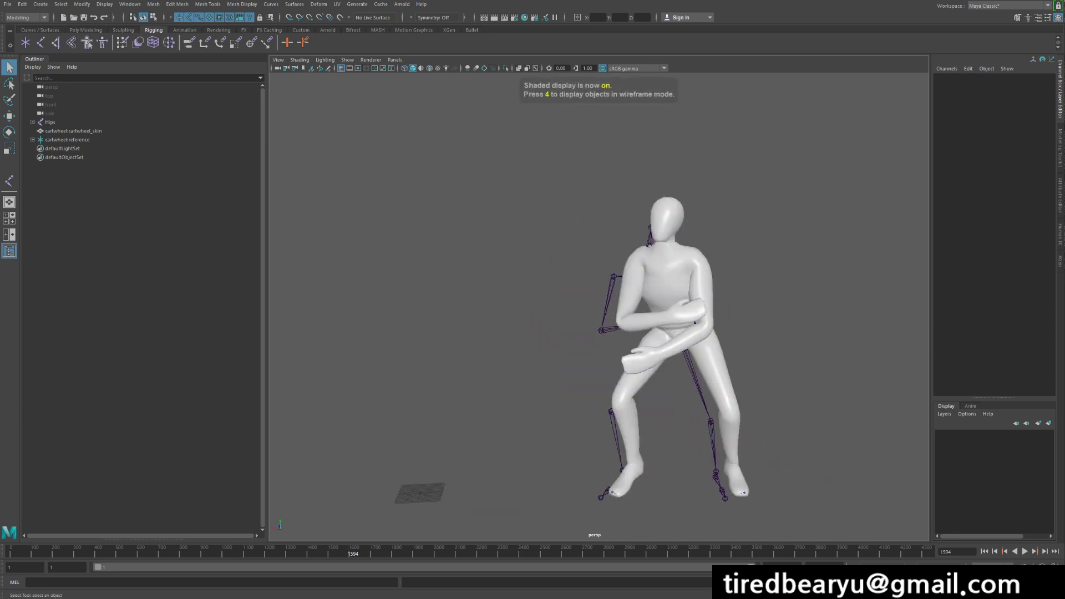
key(alt+v)
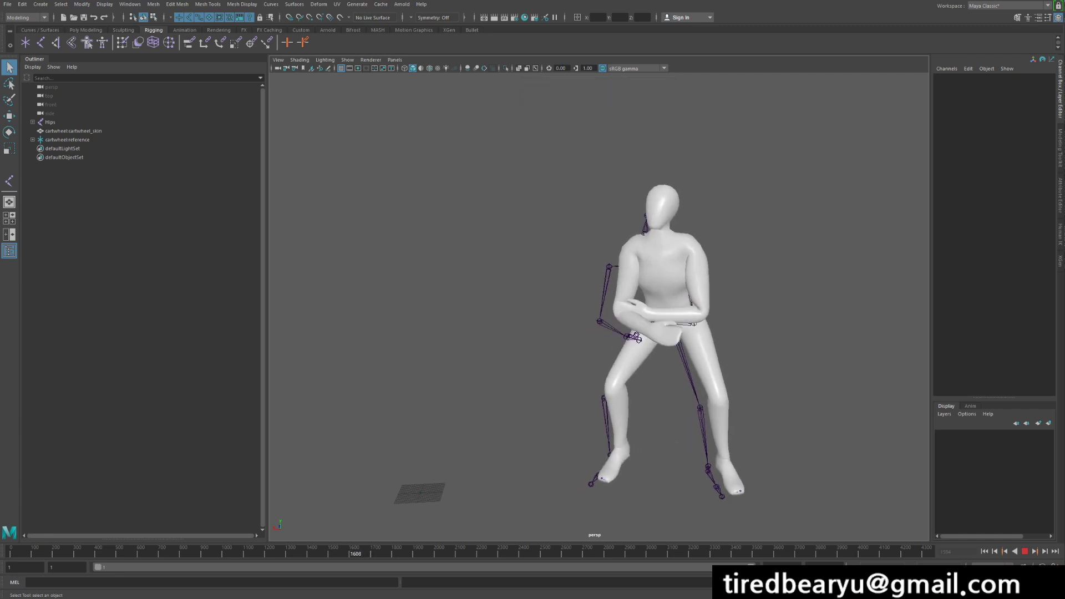
key(alt+v)
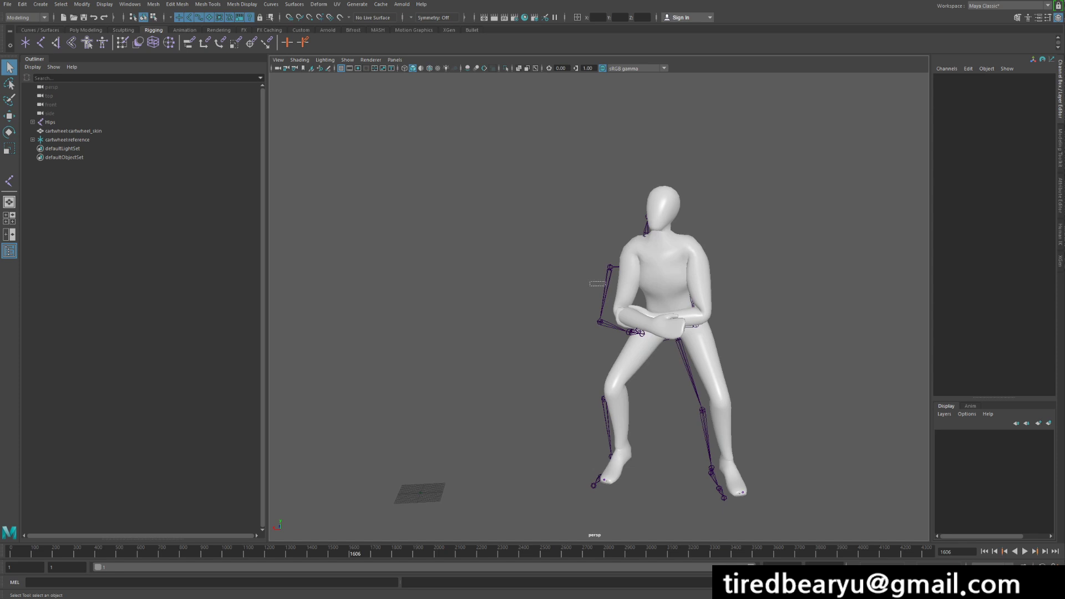
Step: Select the mocap skeleton's RightArm joint, then the cartwheel skin and cartwheel:reference to compare their channels and connections
drag(590, 282, 605, 286)
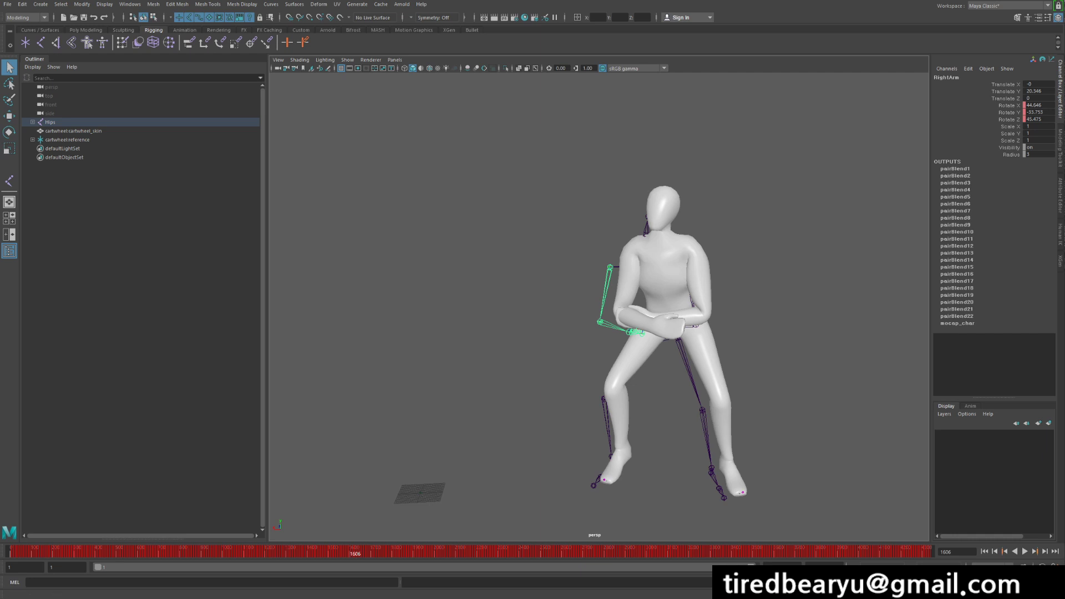
click(74, 131)
click(67, 140)
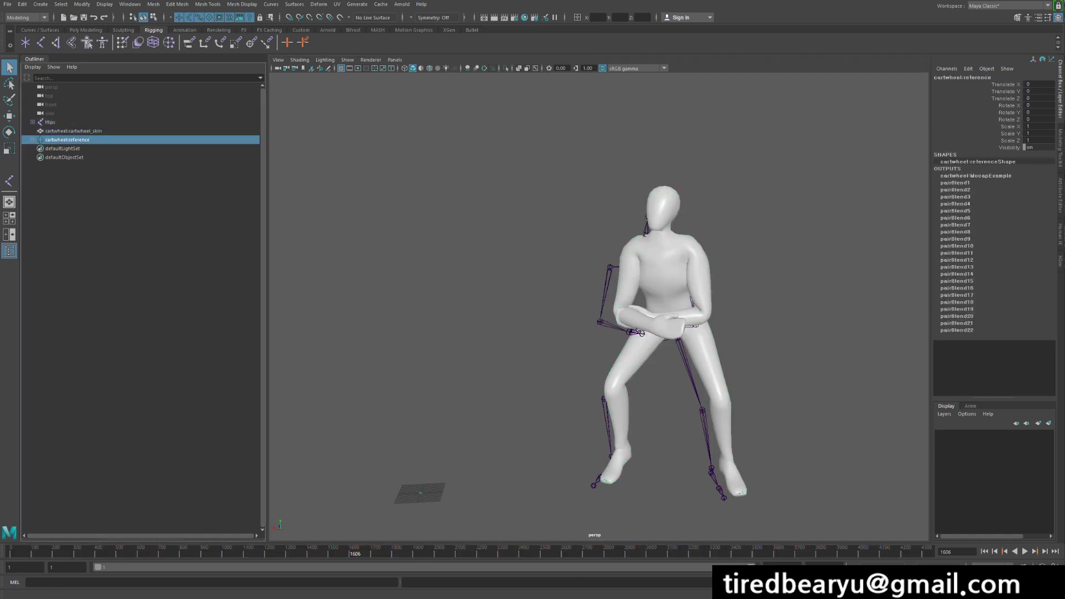
Step: Bake the retargeted motion onto the cartwheel character's skeleton with Bake To Skeleton, using reset bake simulation options
click(1061, 235)
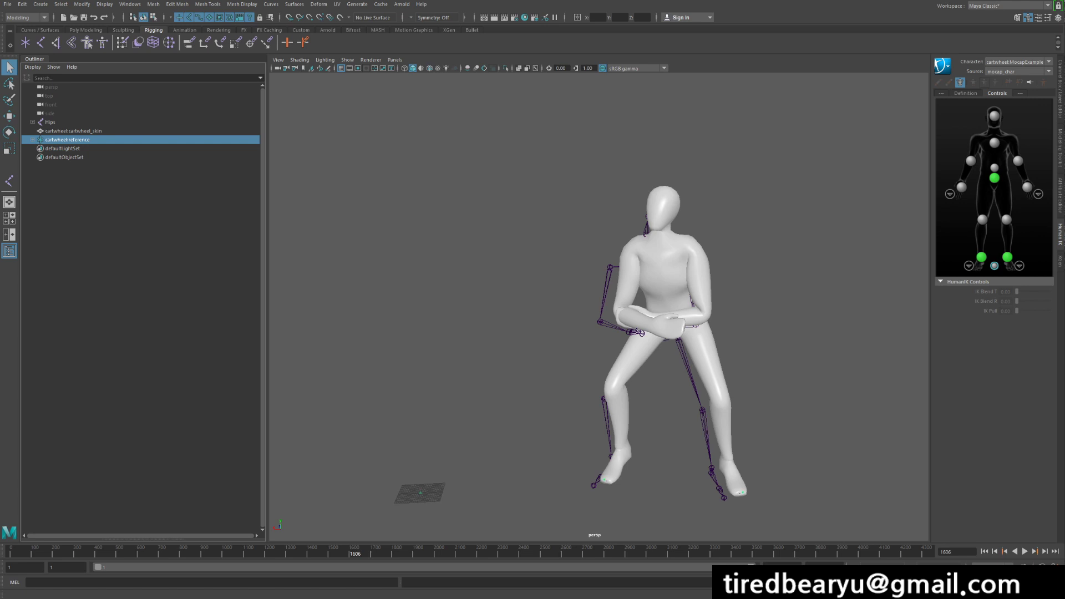
click(942, 66)
mouse_move(993, 95)
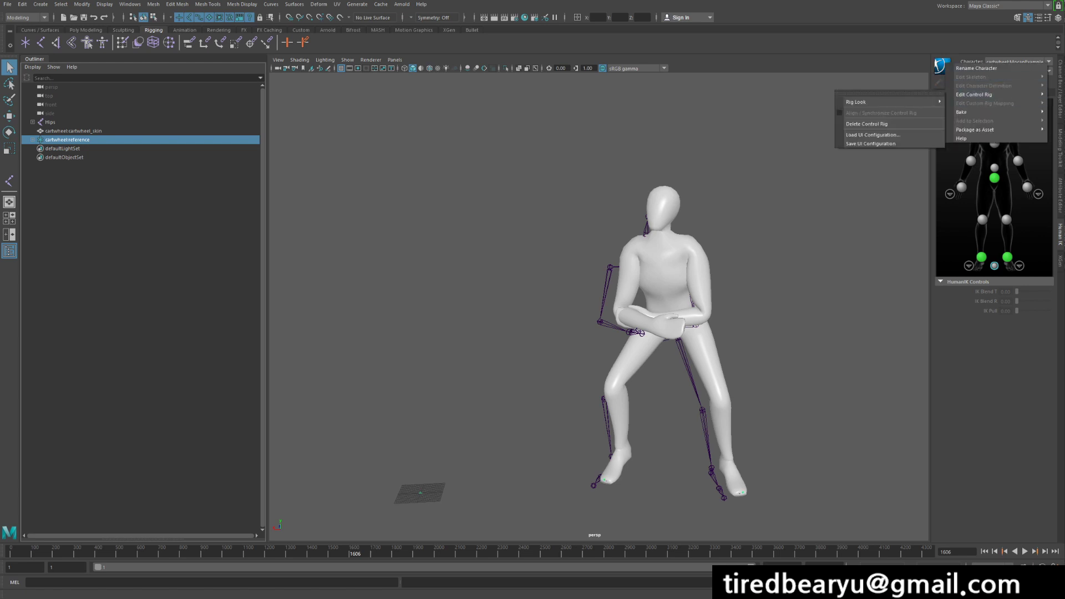
mouse_move(977, 112)
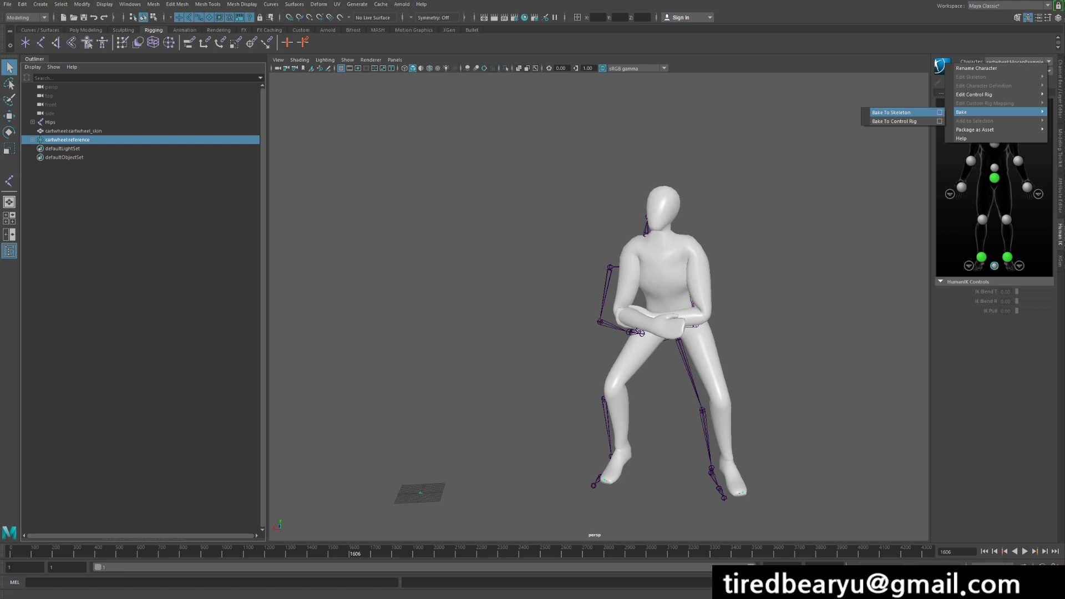
click(940, 112)
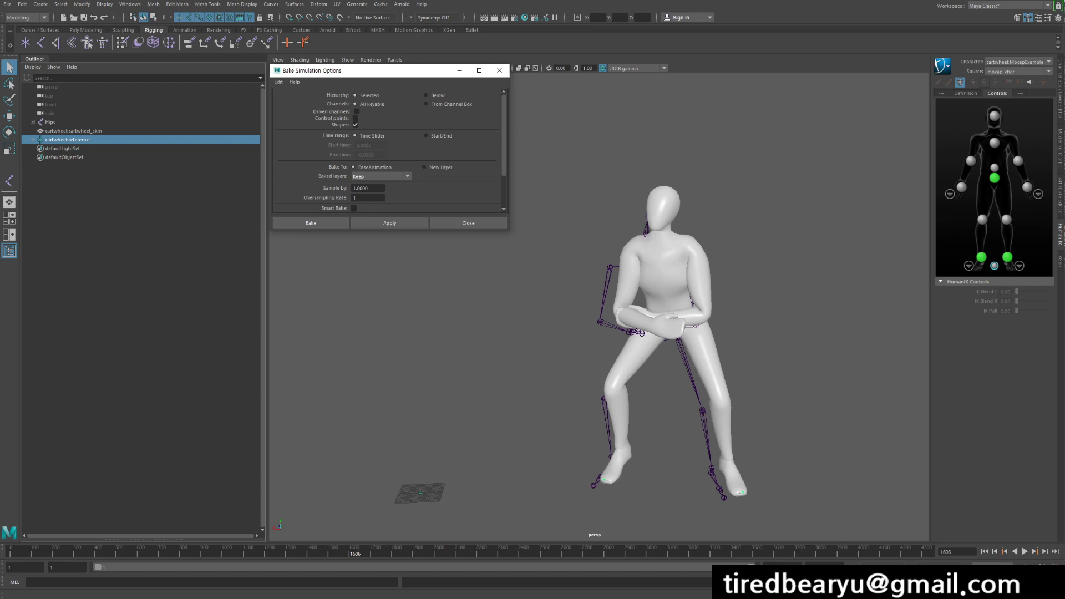
click(278, 82)
click(298, 99)
click(310, 223)
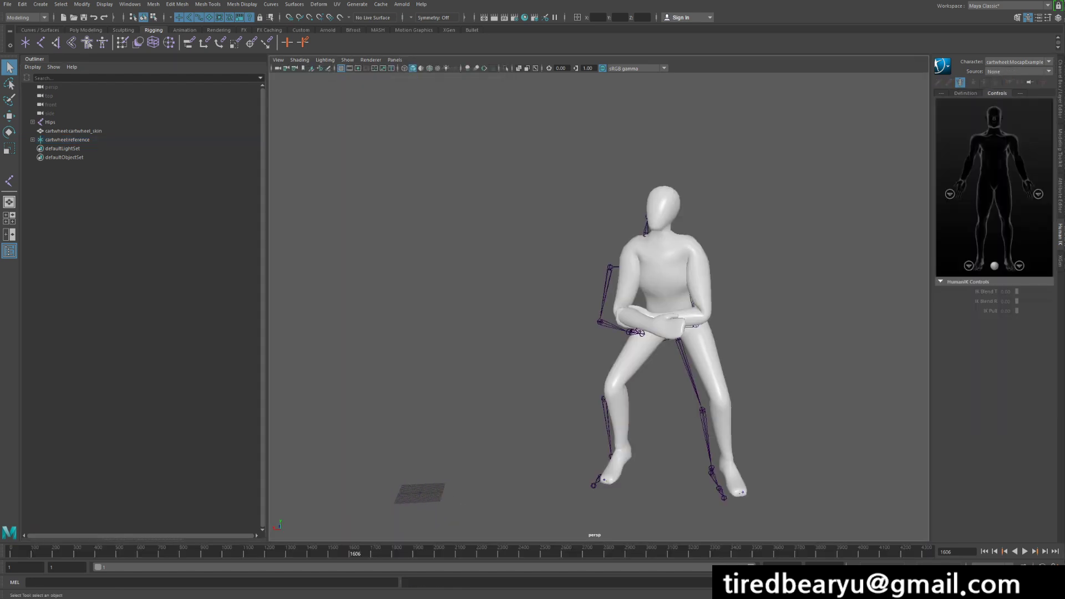
Step: Display the scene in wireframe and delete the mocap skeleton's Hips hierarchy
key(4)
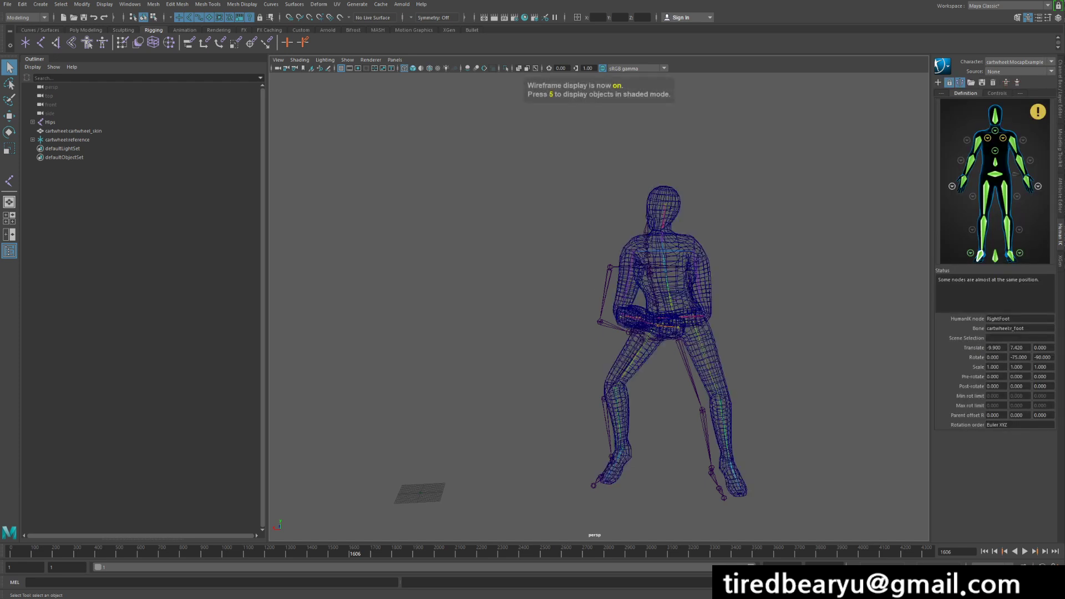
click(51, 122)
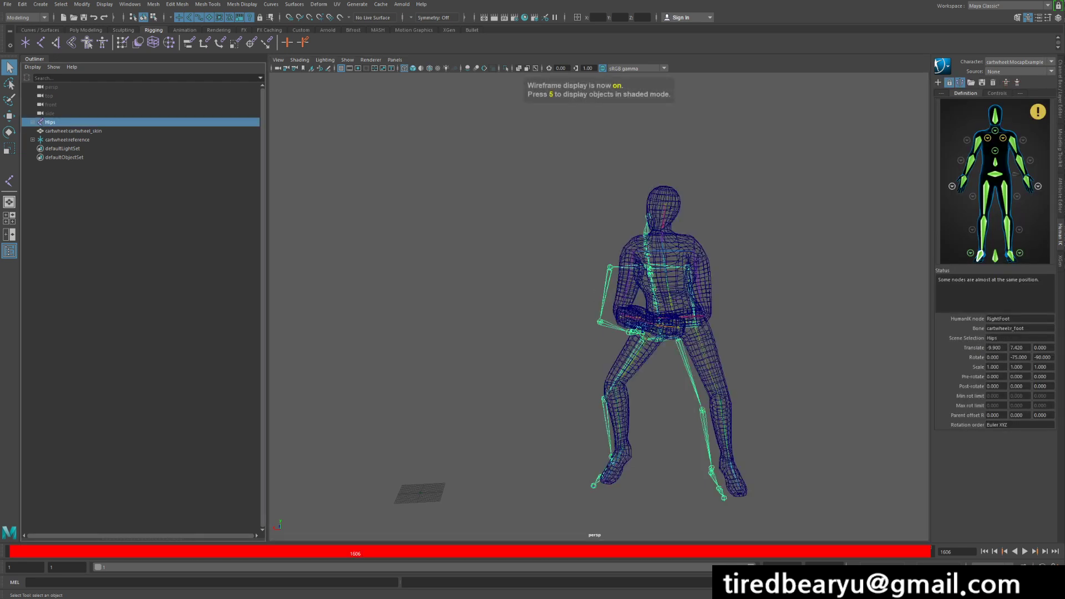
key(Delete)
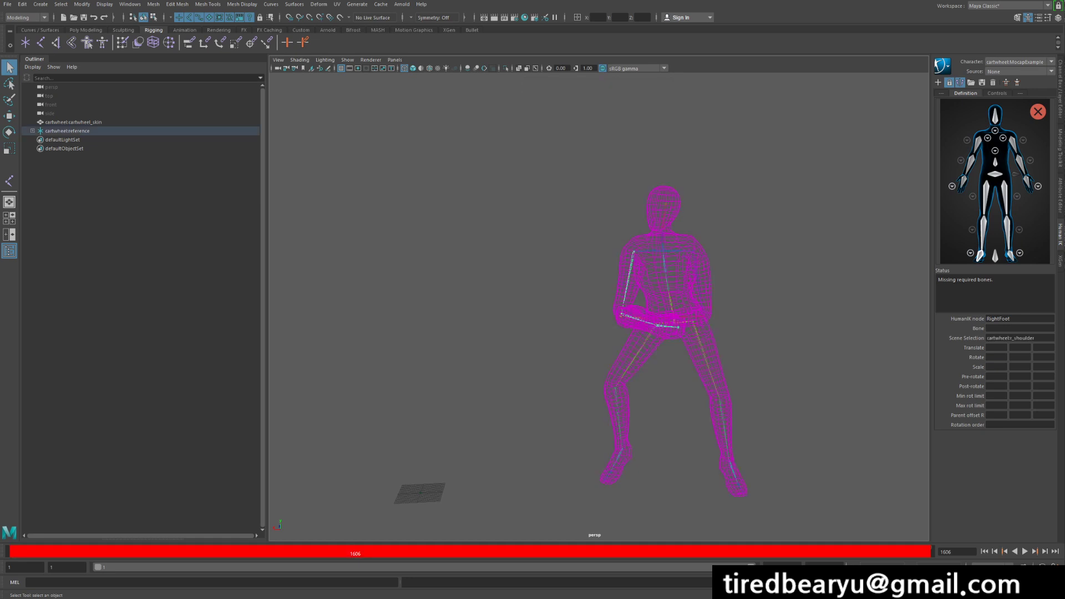
Step: Play back the baked animation on the cartwheel character and return the viewport to shaded display
key(alt+v)
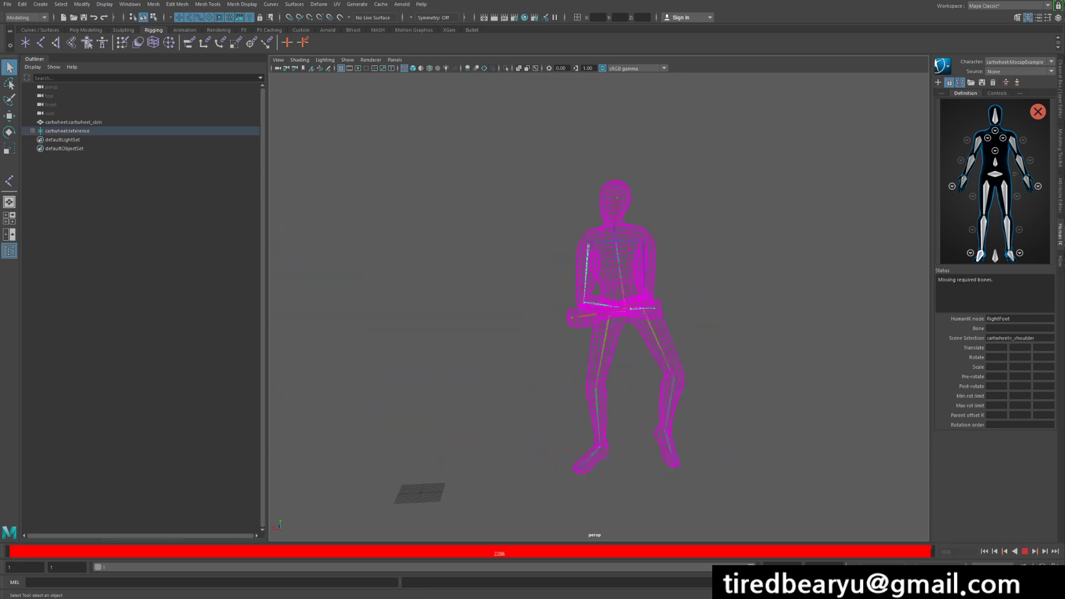
key(alt+v)
key(5)
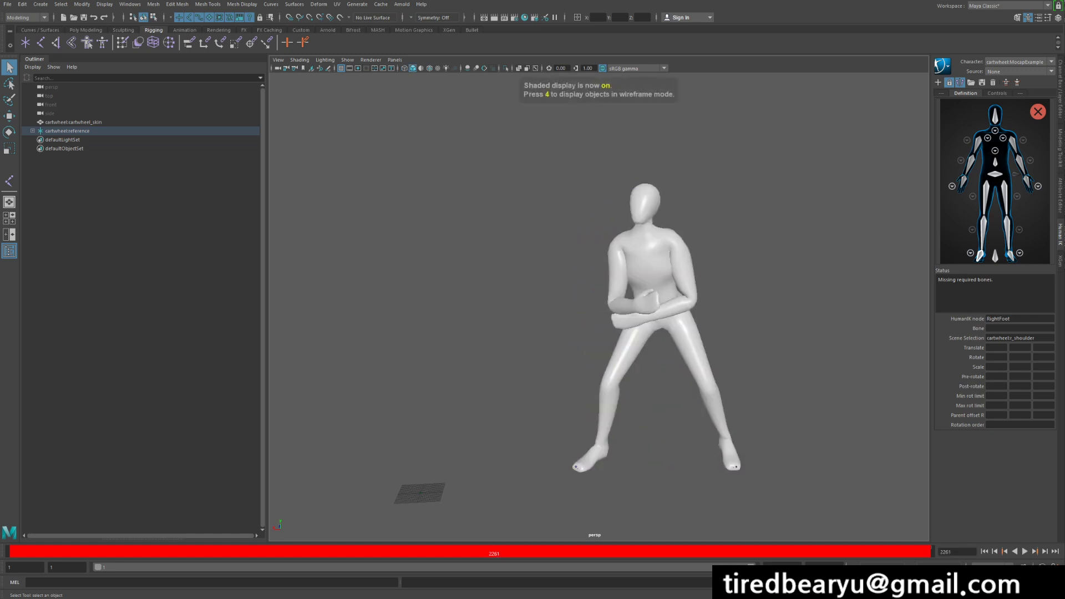
Step: Create an animation layer from the selected cartwheel:r_shoulder joint
key(ctrl+a)
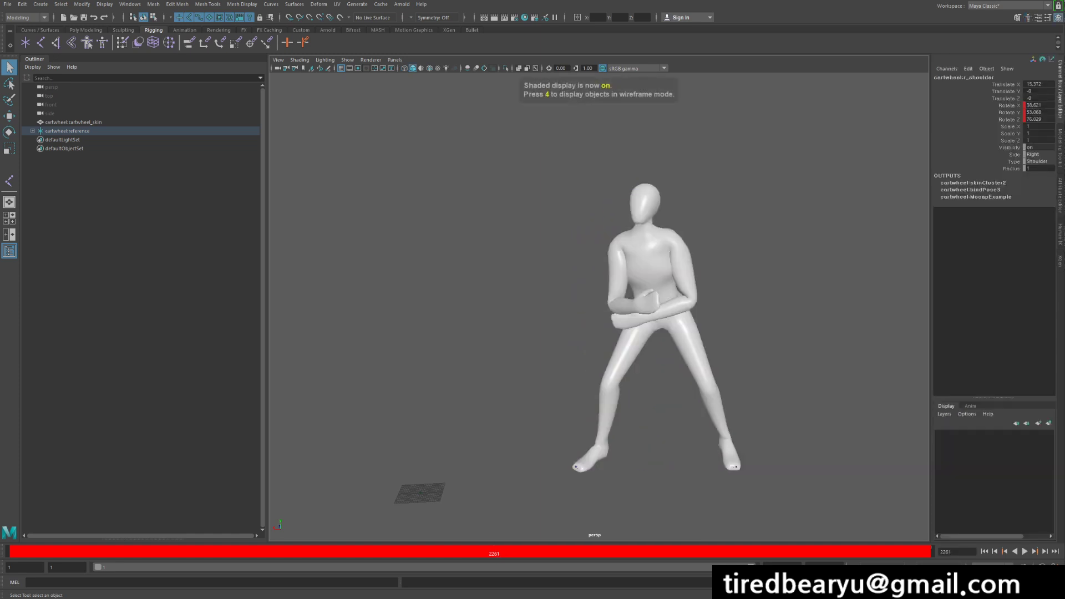
click(970, 406)
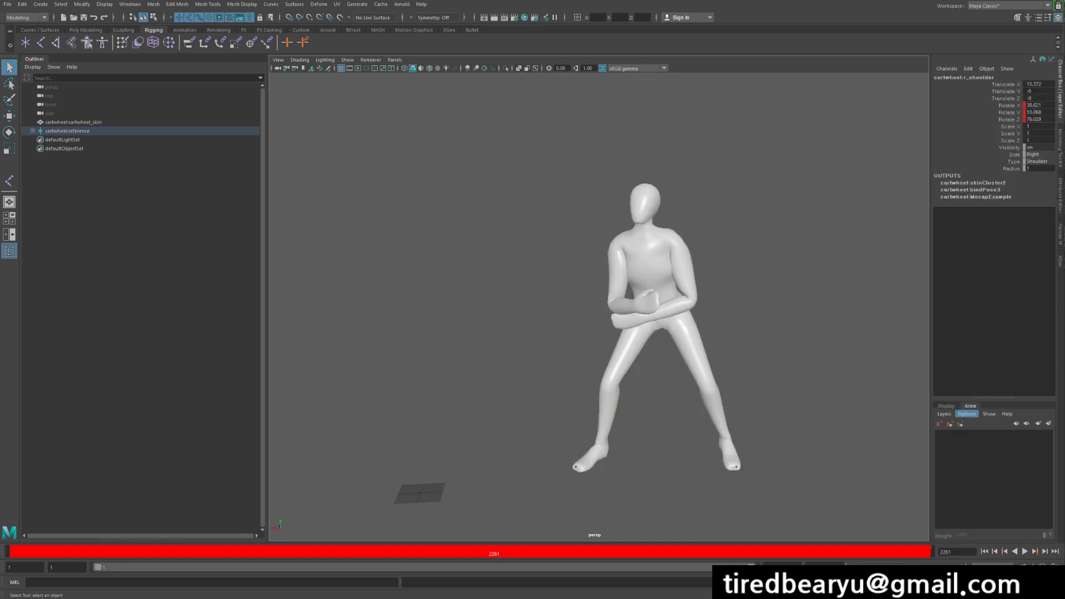
click(1049, 423)
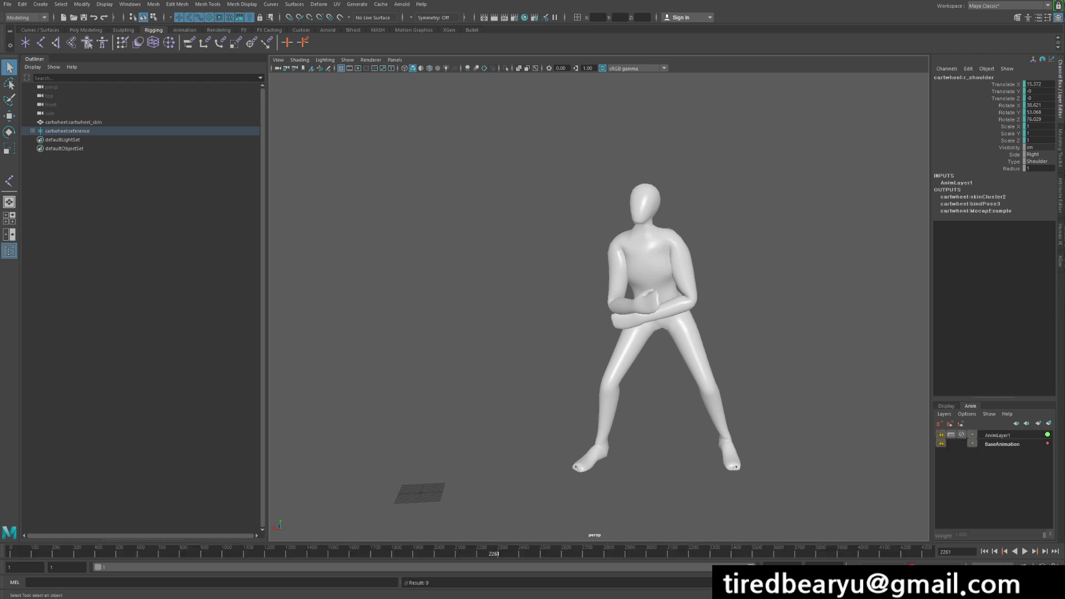
Step: Try rotating the r_shoulder joint to swing the right arm outward at frame 2266, and undo the rotation
key(alt+v)
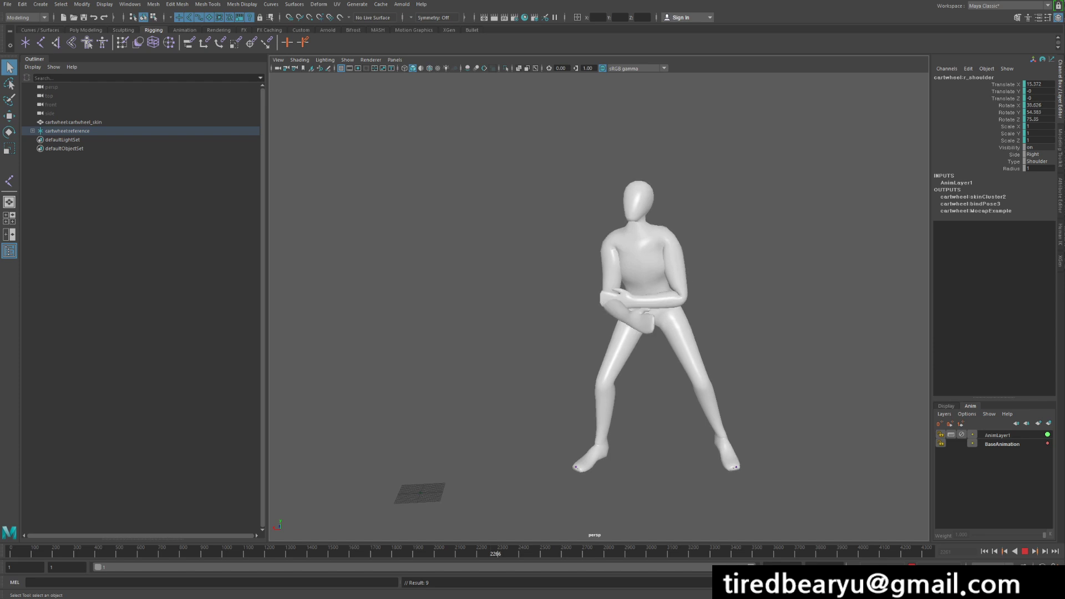
key(e)
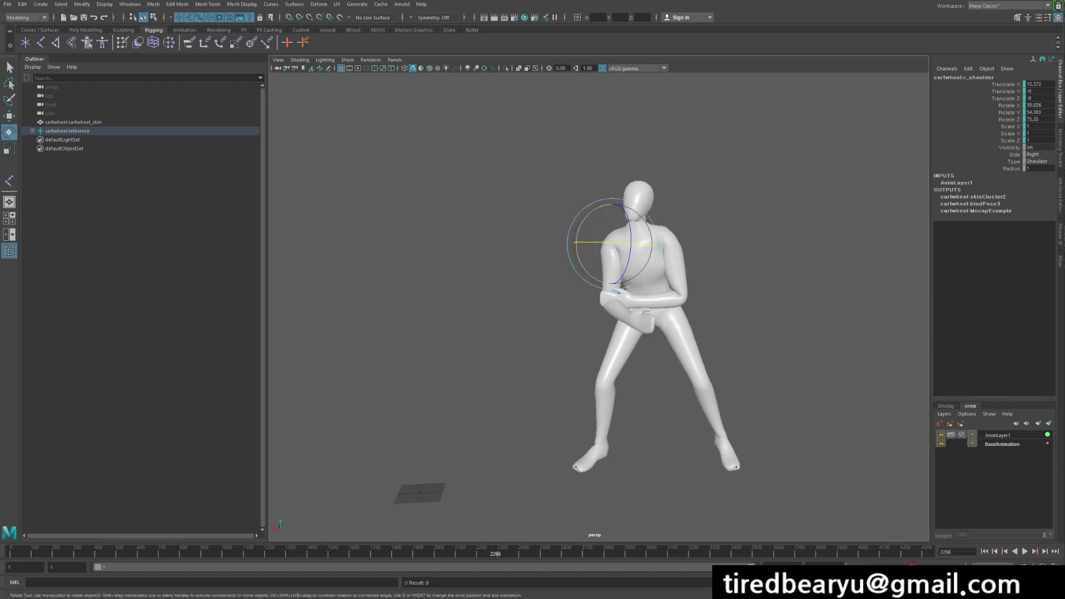
drag(647, 214, 658, 237)
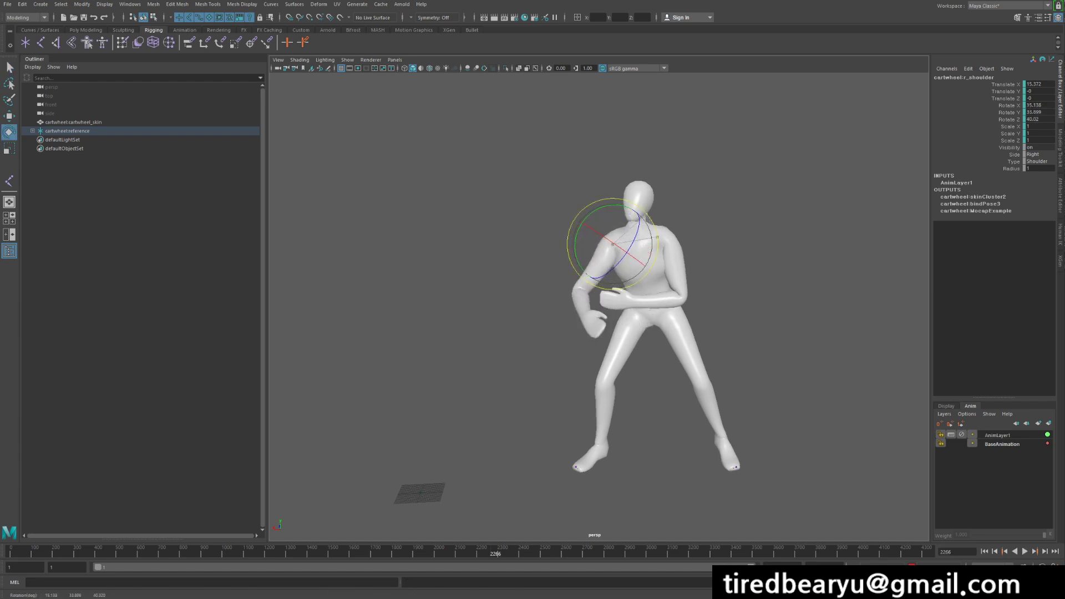
key(ctrl+z)
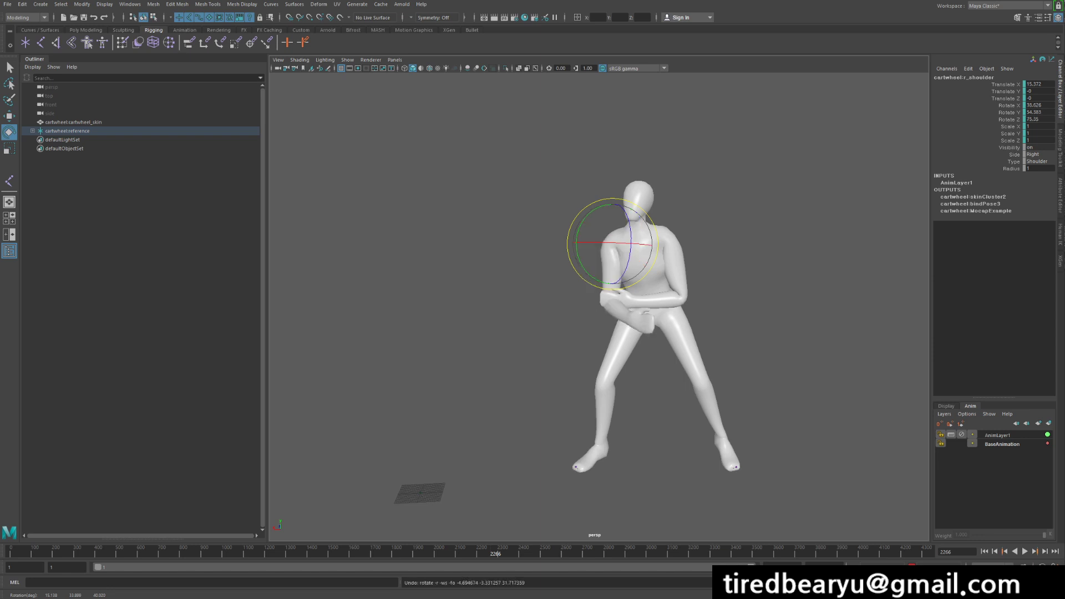
Step: Play through the earlier part of the motion and key the r_shoulder joint on the animation layer at frame 1401
drag(491, 553, 424, 553)
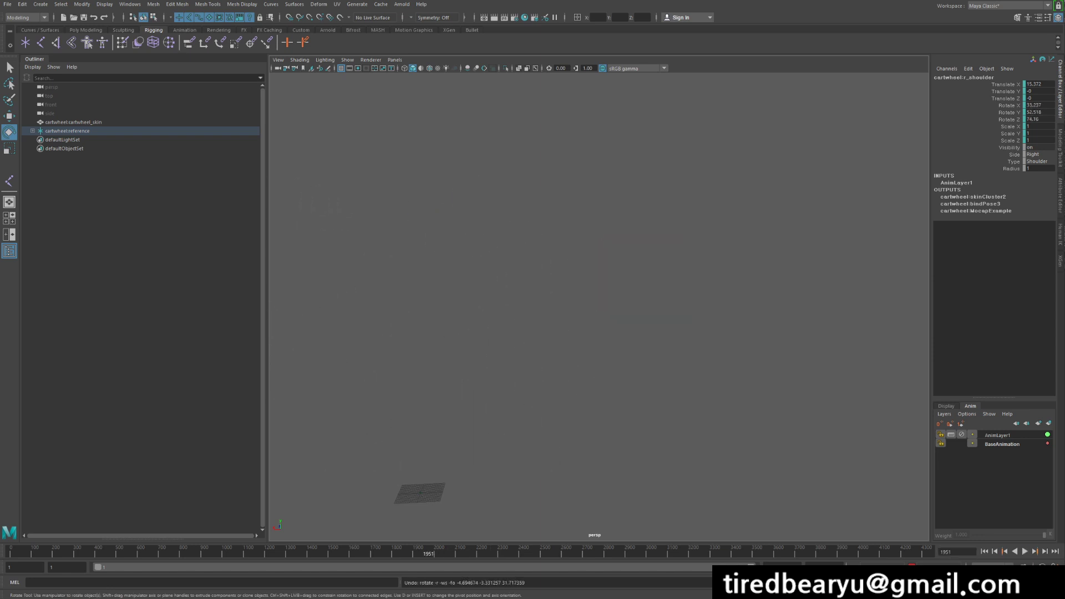
alt+middle_drag(443, 355, 589, 360)
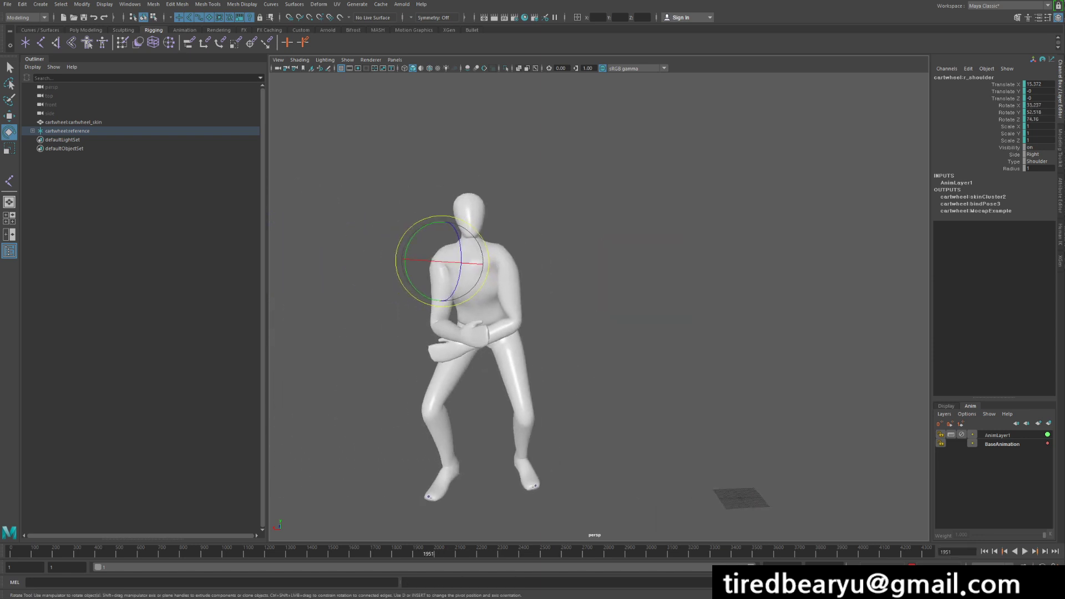
key(alt+v)
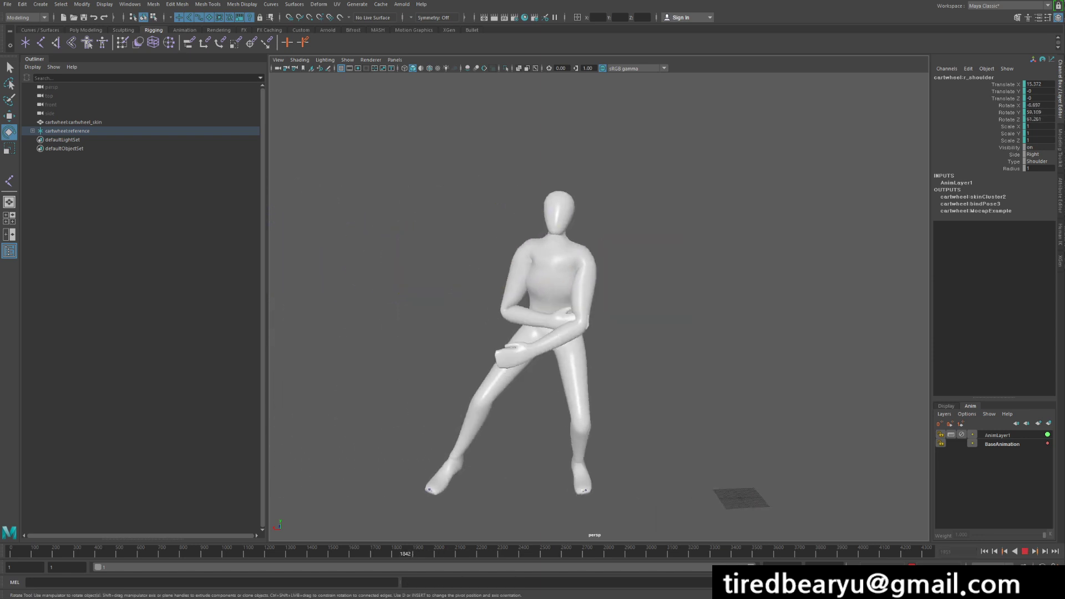
click(291, 554)
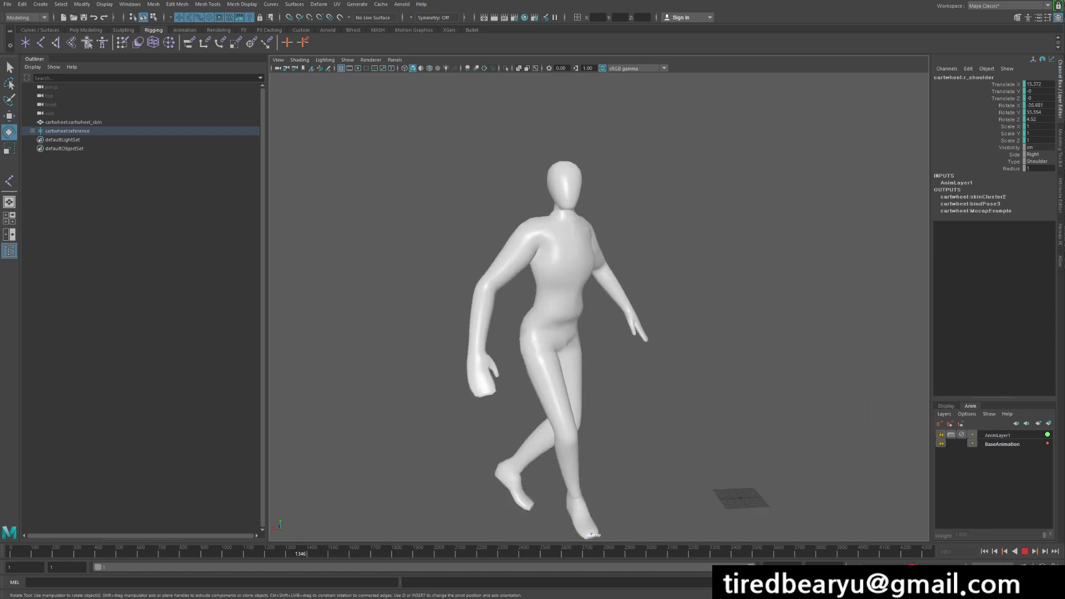
key(alt+v)
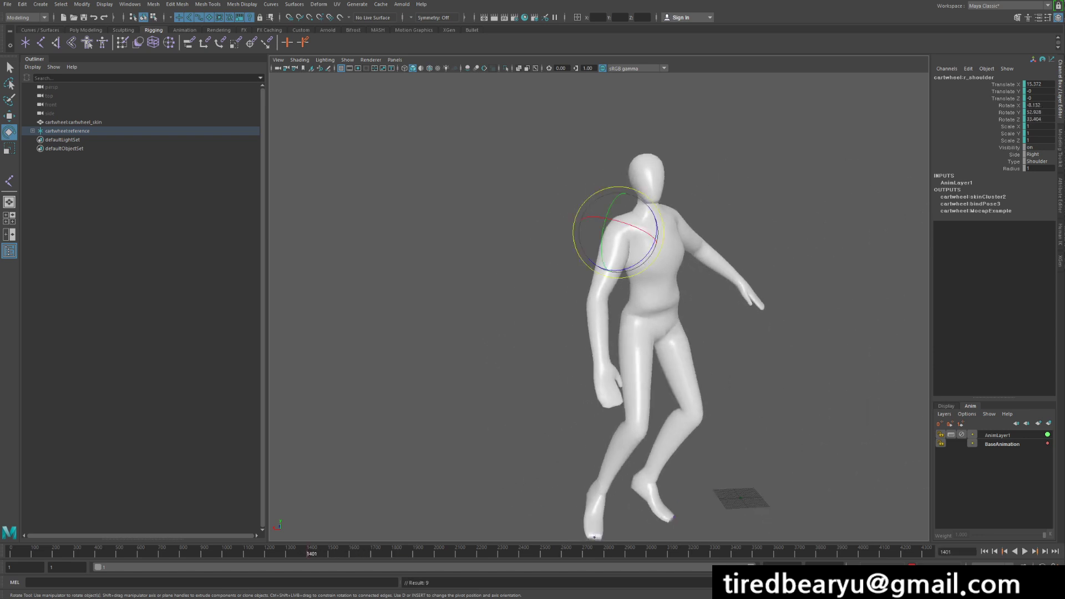
Step: Rotate the r_shoulder joint to lift the right arm away from the body at frame 1732 and key it
drag(368, 554, 378, 553)
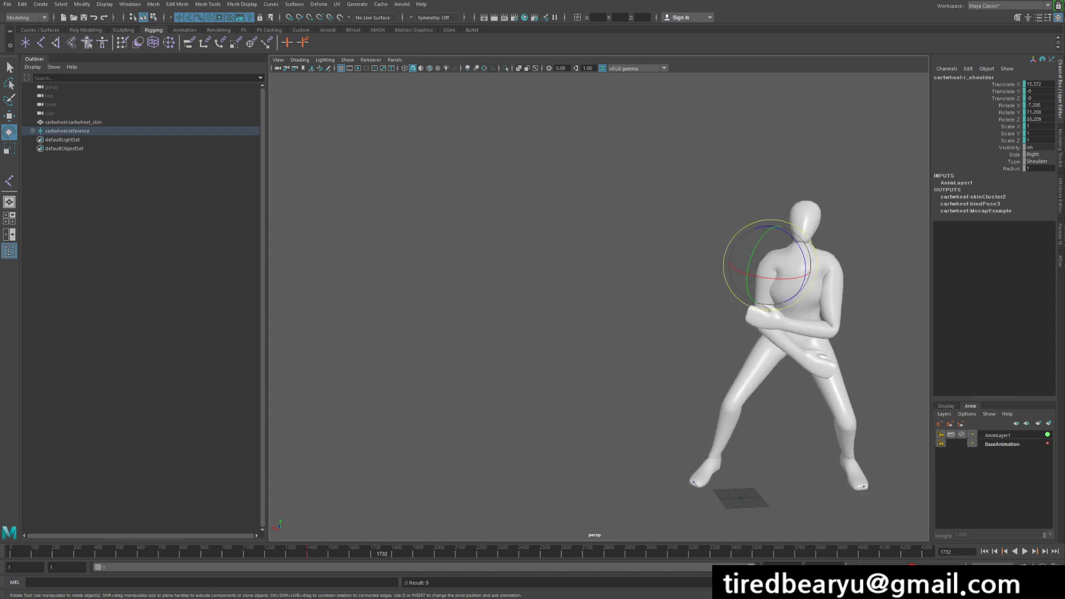
drag(812, 249, 813, 280)
key(s)
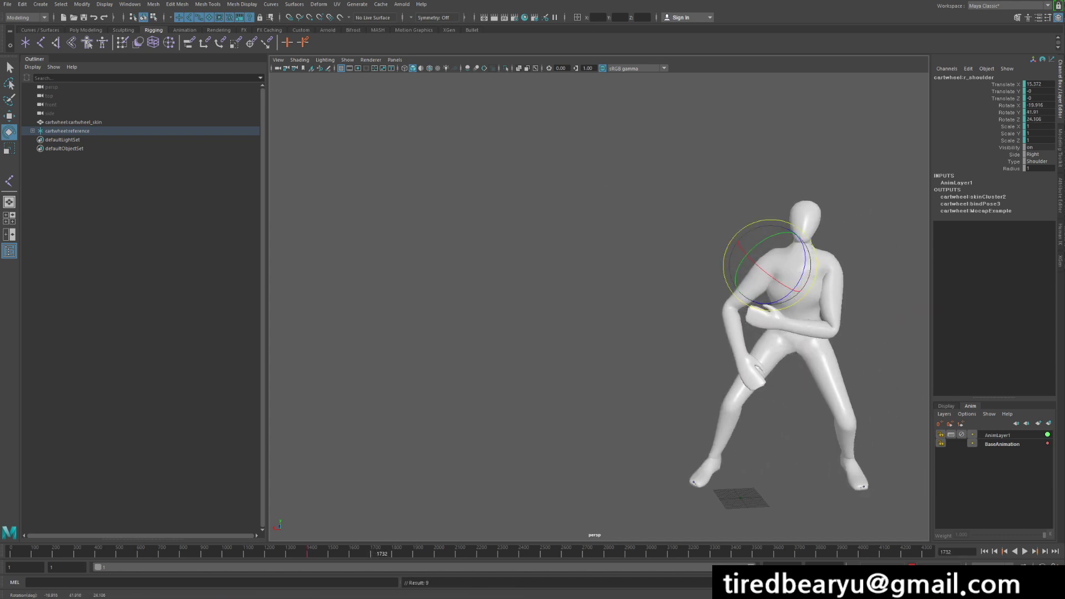
Step: Play back the animation from before the first r_shoulder key to review the layered arm adjustment
key(q)
click(300, 553)
key(alt+v)
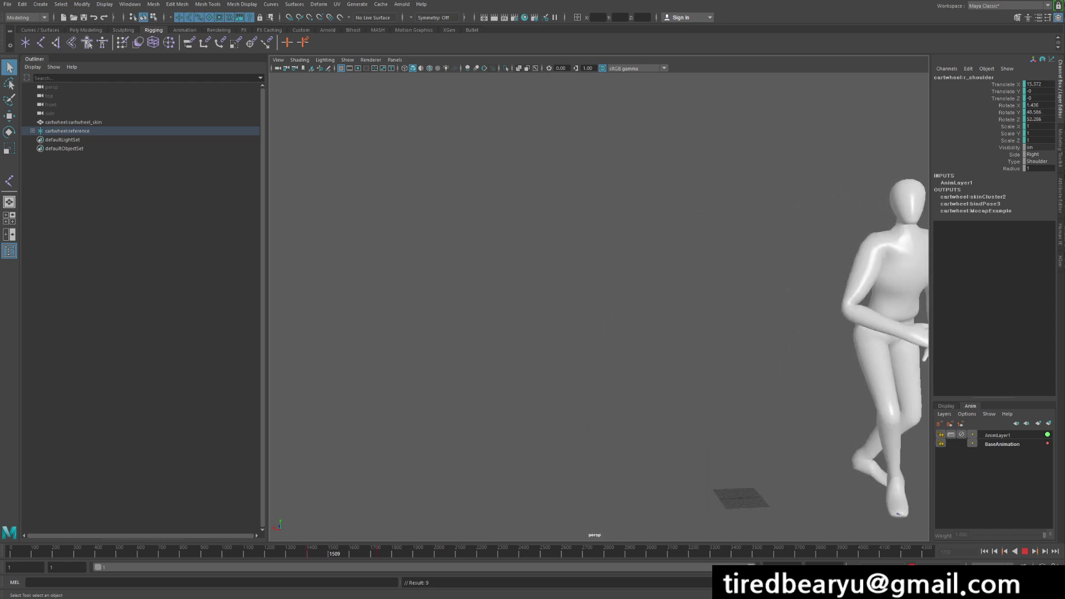
key(alt+v)
key(alt+v)
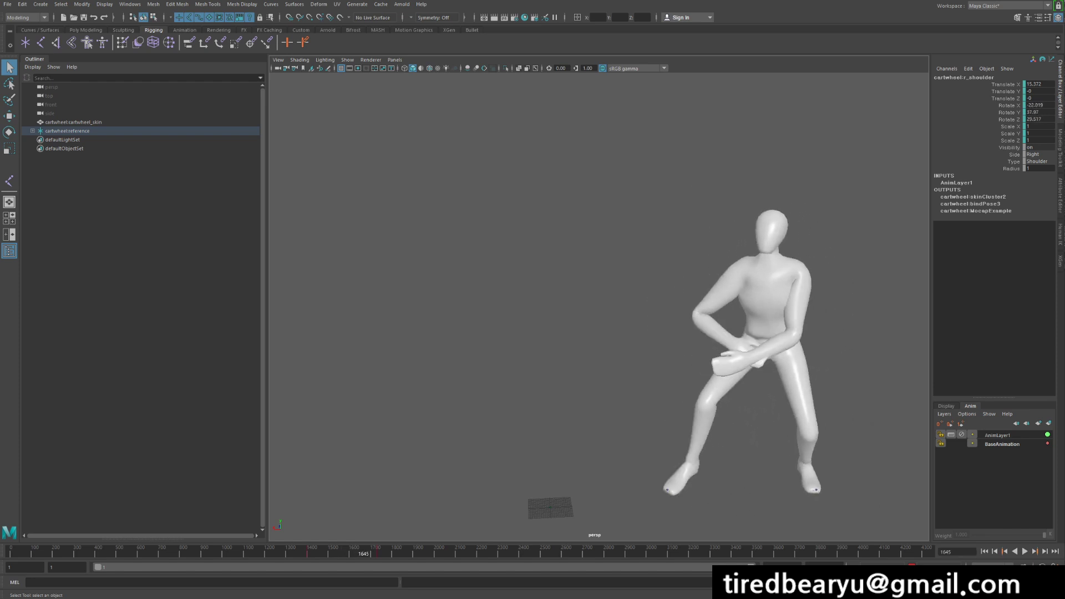
Step: Bake the cartwheel character's animation to a HumanIK control rig with Bake To Control Rig
click(1061, 235)
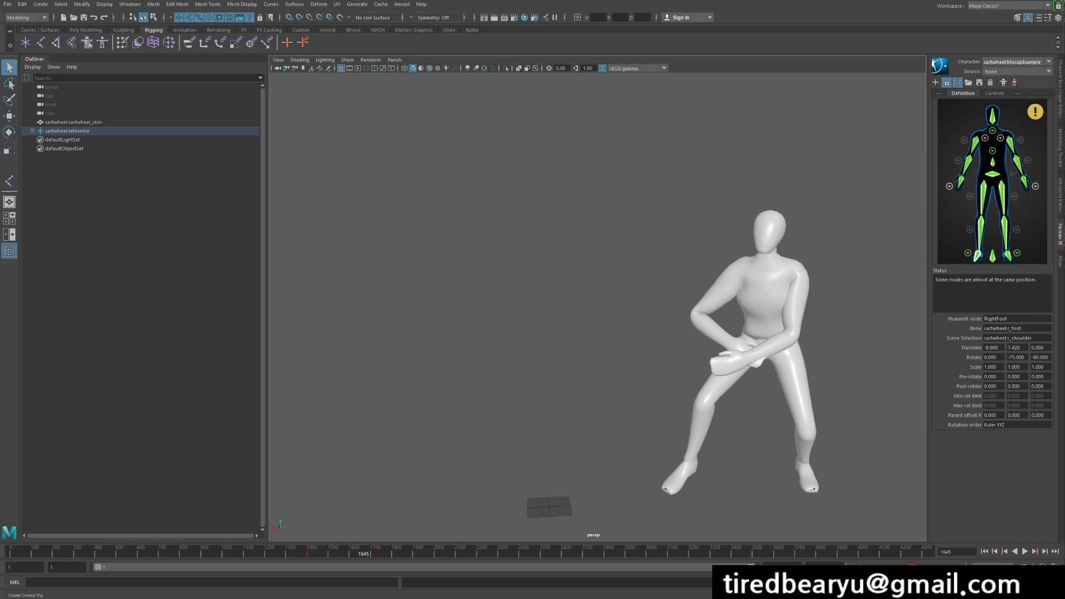
click(1015, 82)
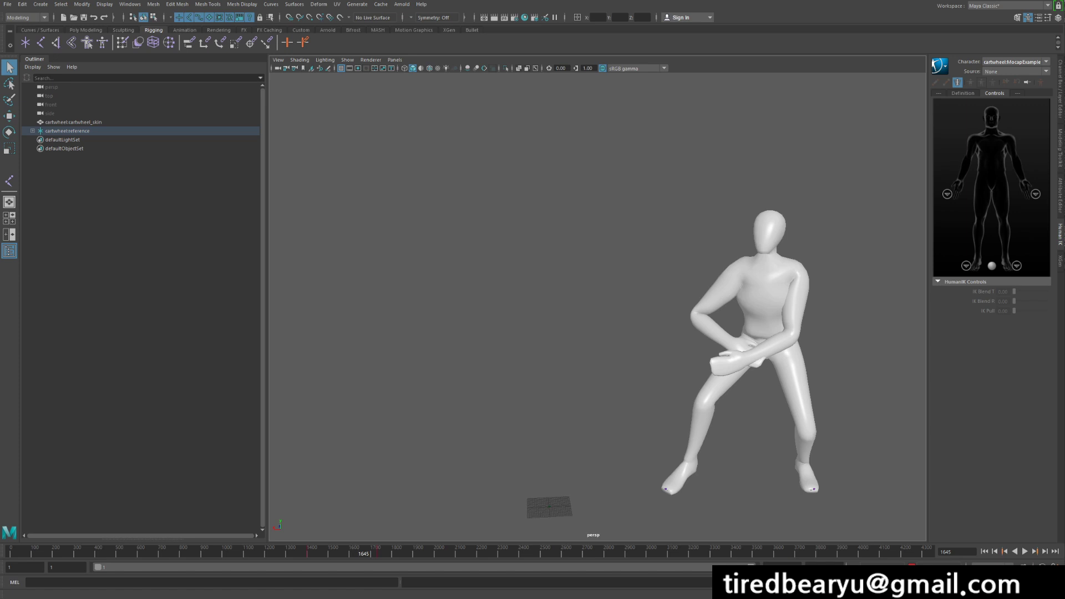
click(940, 66)
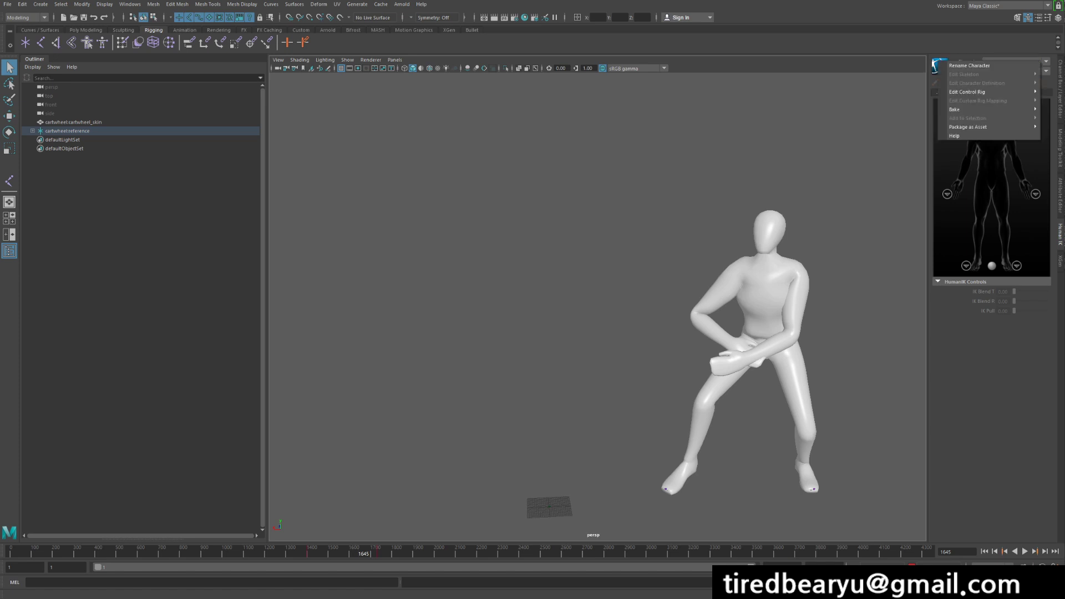
mouse_move(968, 109)
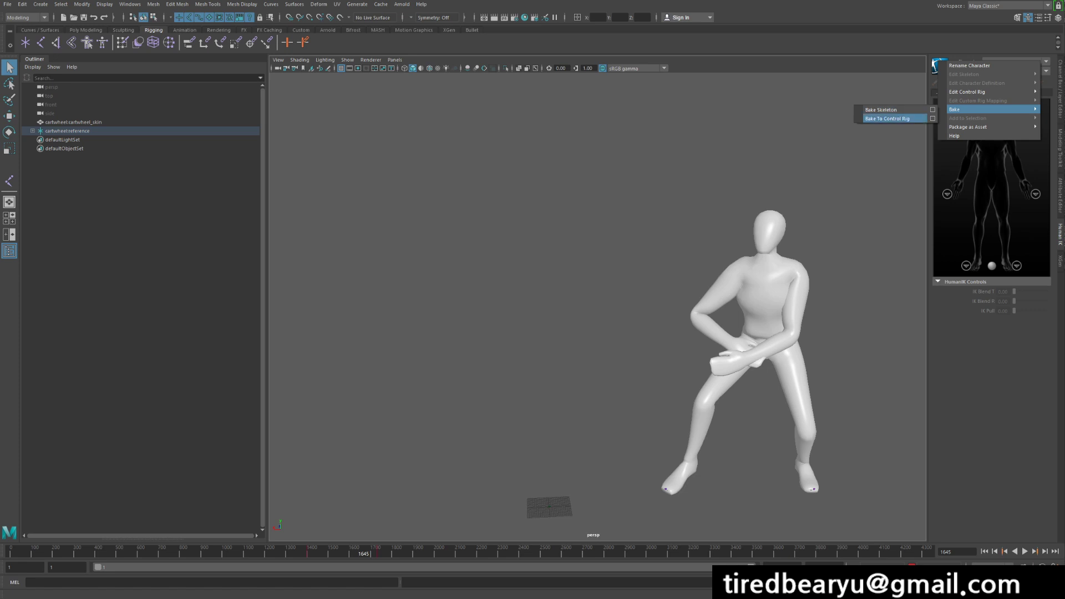
click(888, 118)
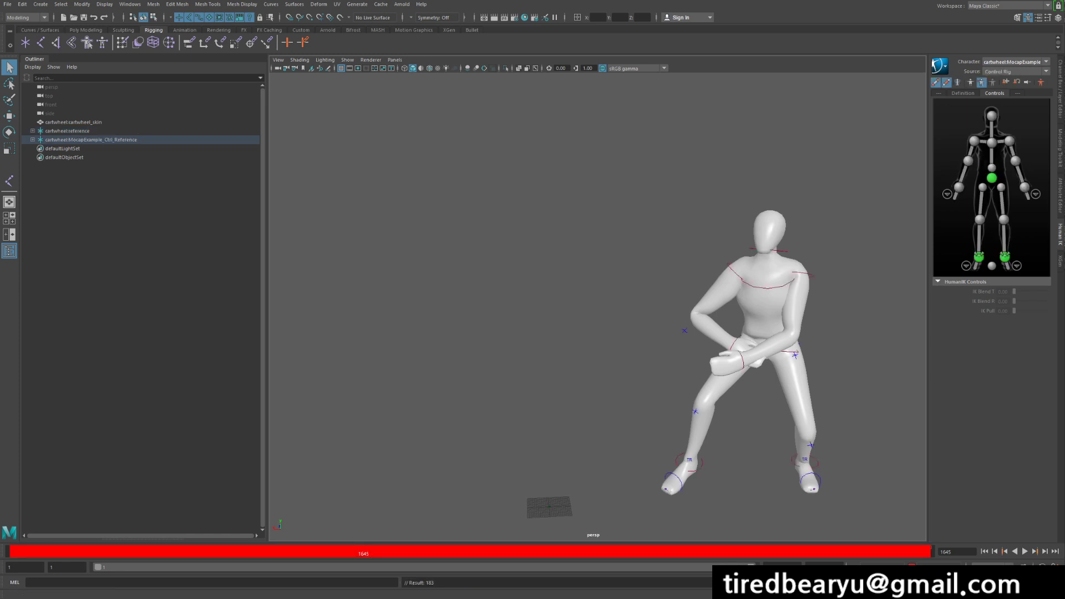
Step: Try moving the left wrist effector of the control rig, and undo the move
click(992, 116)
click(992, 143)
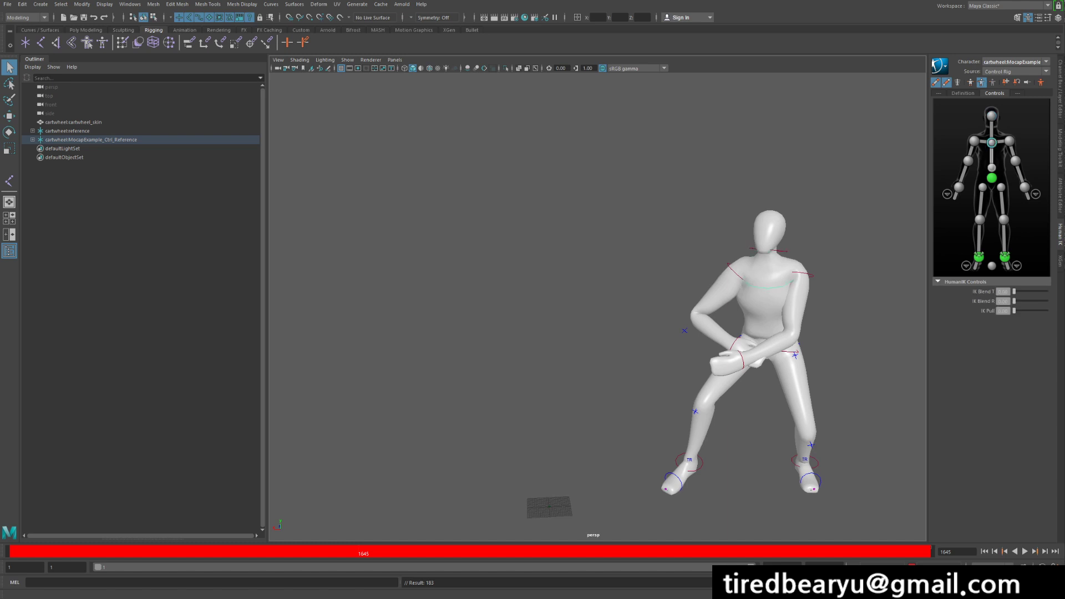
click(1025, 187)
alt+middle_drag(766, 344, 749, 342)
key(w)
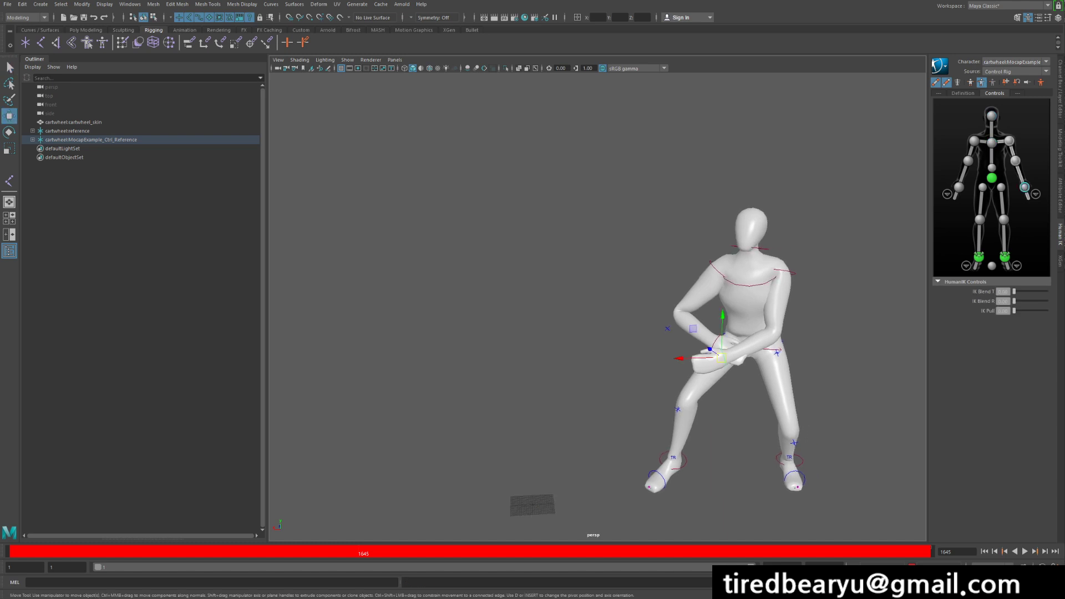
drag(721, 359, 763, 388)
key(ctrl+z)
Step: Try moving the right ankle effector and undo it, and test lowering the body with the hips effector
click(674, 462)
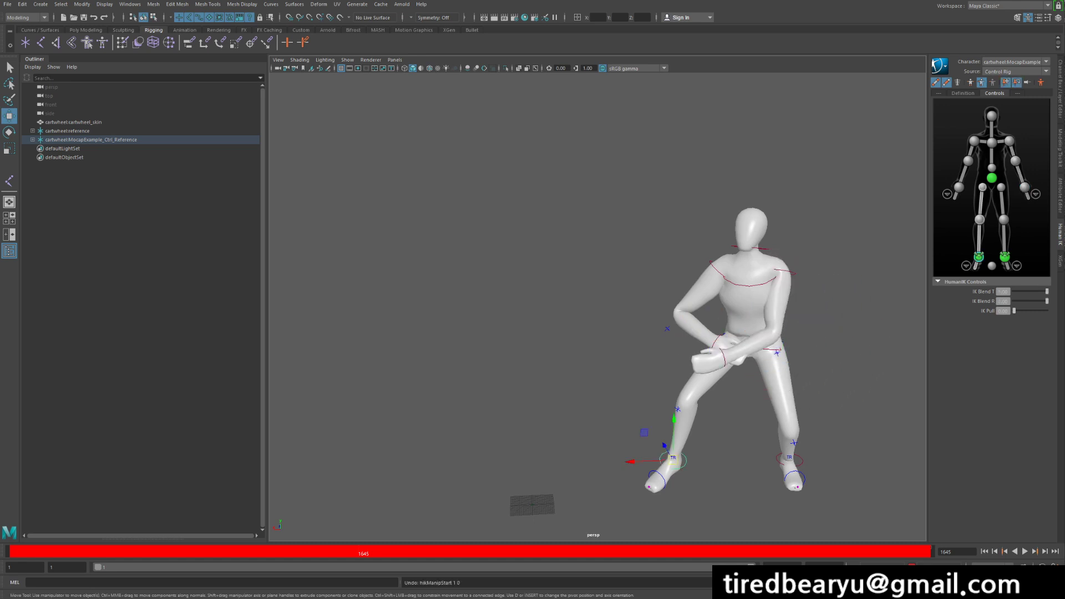
drag(674, 461, 657, 409)
key(ctrl+z)
click(773, 350)
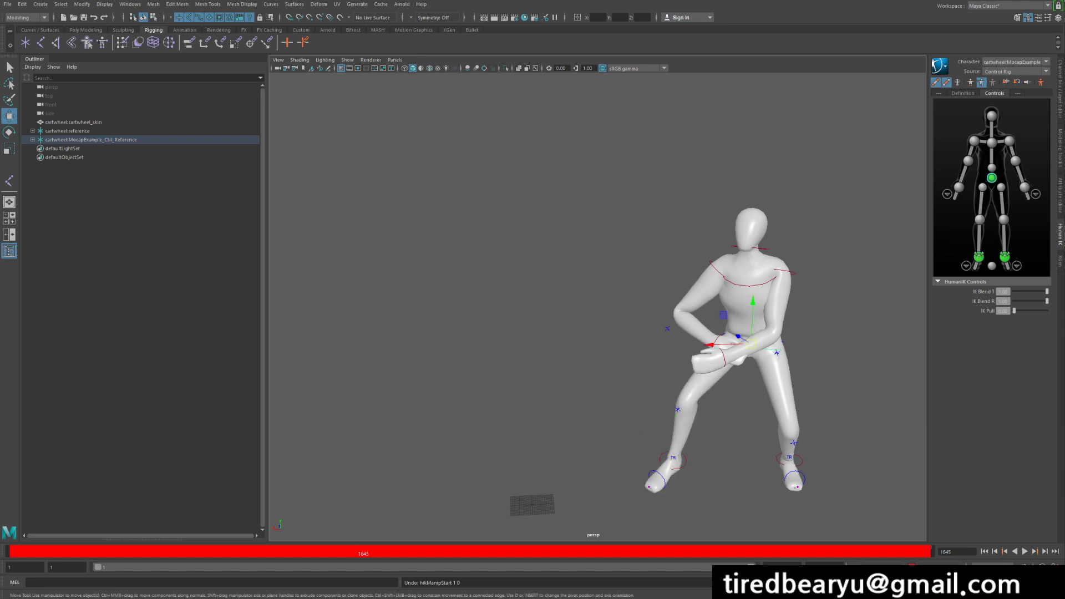
mouse_move(753, 344)
mouse_down()
mouse_move(785, 358)
mouse_move(747, 353)
mouse_up()
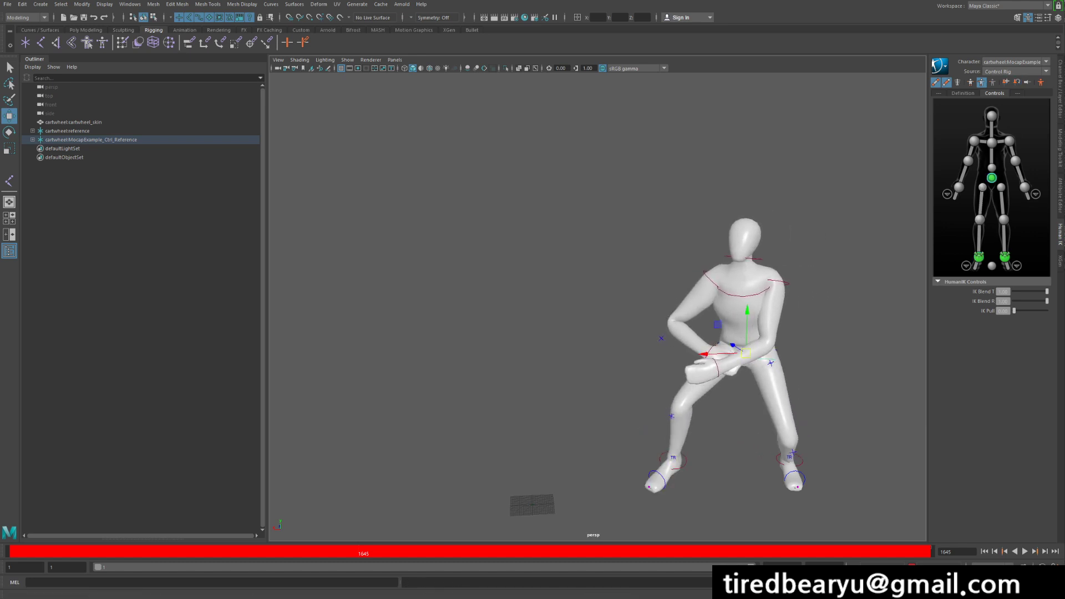
Step: Try raising the right hand with its wrist effector, and undo the move
click(713, 347)
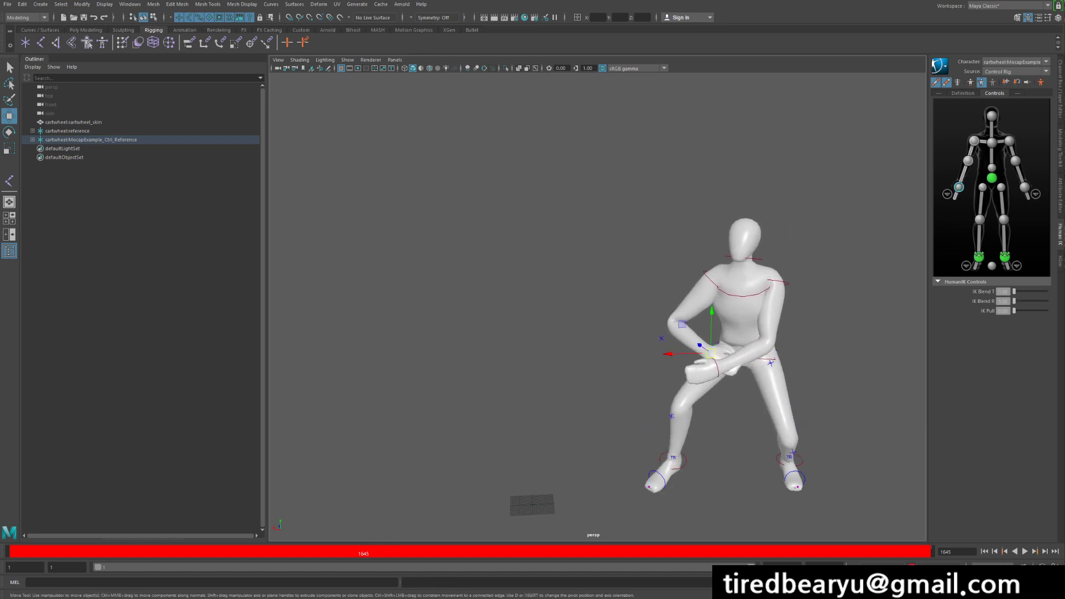
drag(711, 354, 701, 318)
key(ctrl+z)
Step: Try rotating the head effector, play back the animation, and undo the test pose changes
click(728, 257)
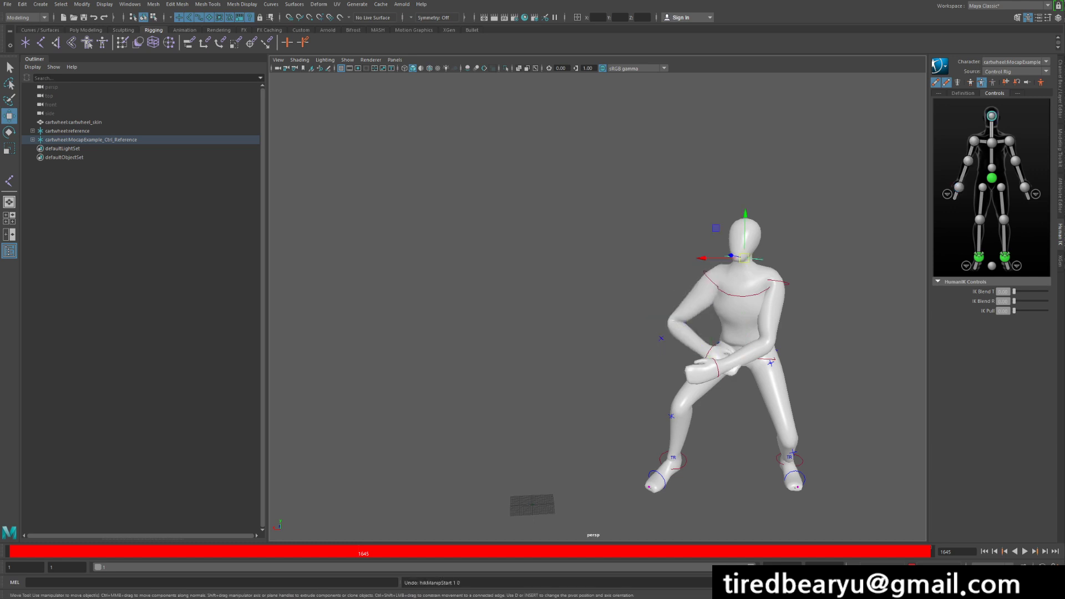
key(e)
drag(732, 249, 748, 247)
key(ctrl+z)
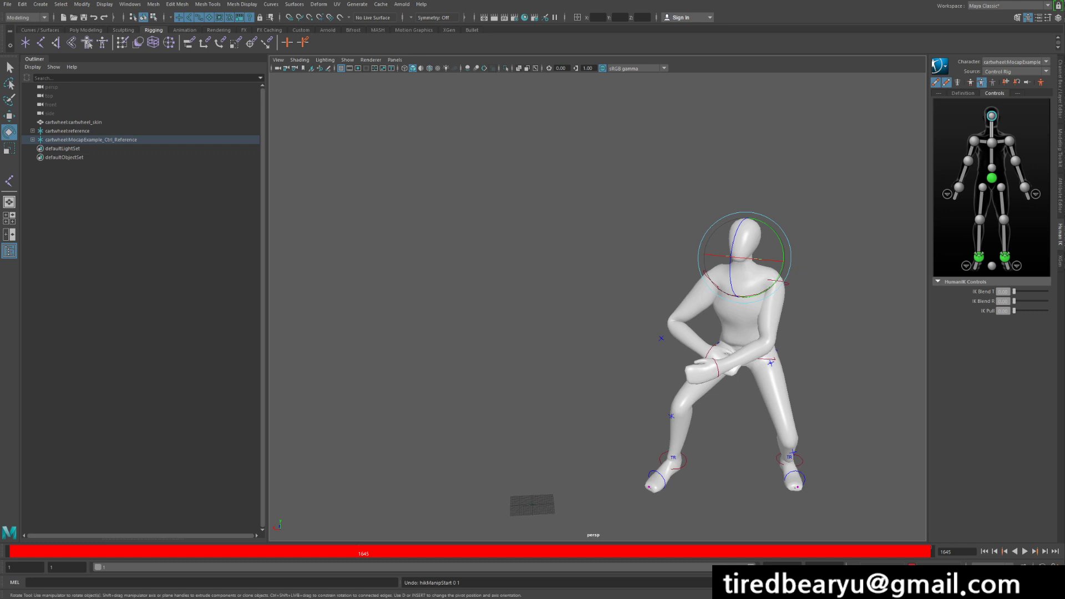
drag(746, 258, 716, 256)
key(alt+v)
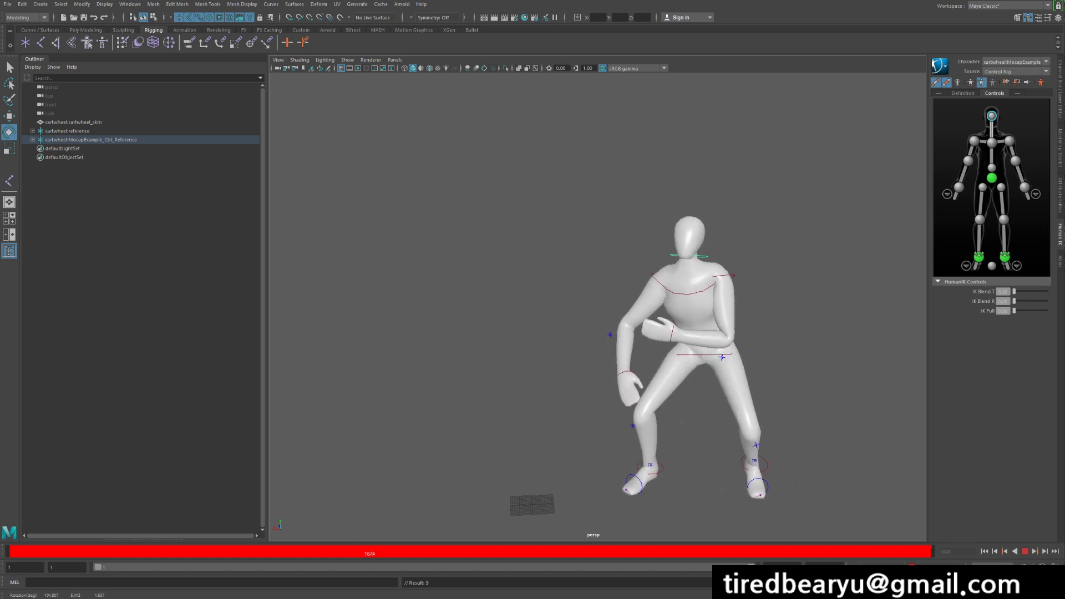
key(alt+v)
key(ctrl+z)
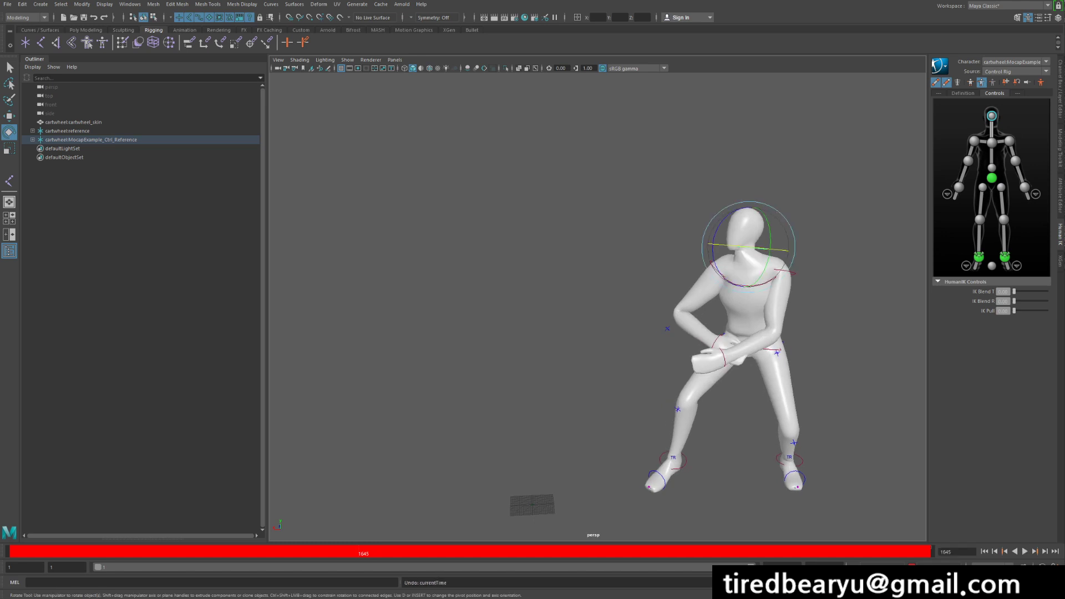
Step: Undo back past the control rig bake and redo it to restore the rig on the character
key(s)
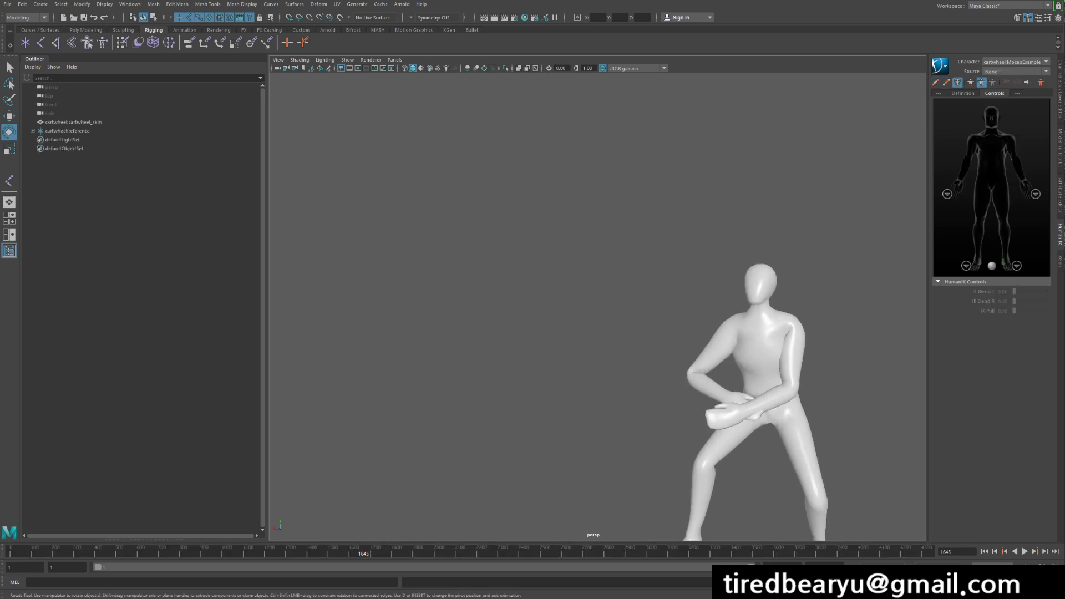
alt+middle_drag(749, 366, 734, 322)
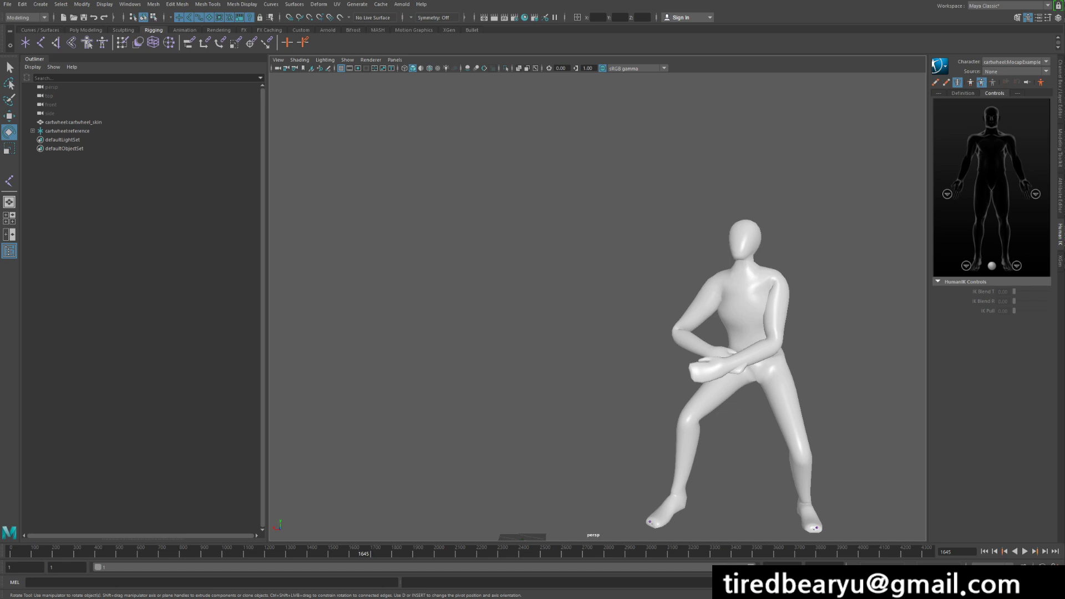
key(ctrl+y)
key(ctrl+y)
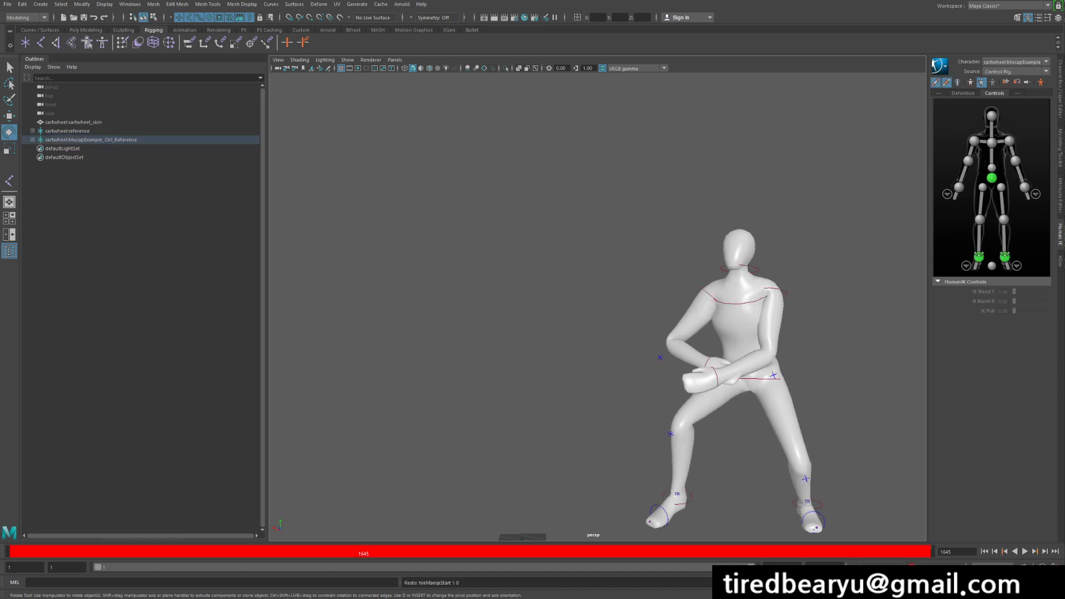
Step: Create a new animation layer from the control rig's right wrist effector, make it the active layer and start playback
click(958, 187)
key(w)
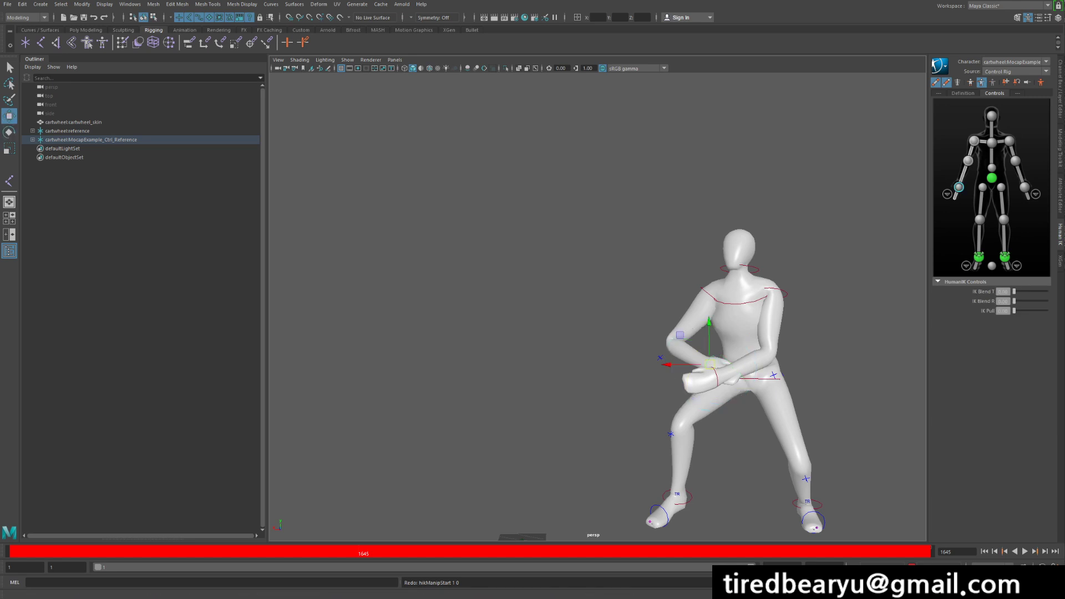
click(1061, 89)
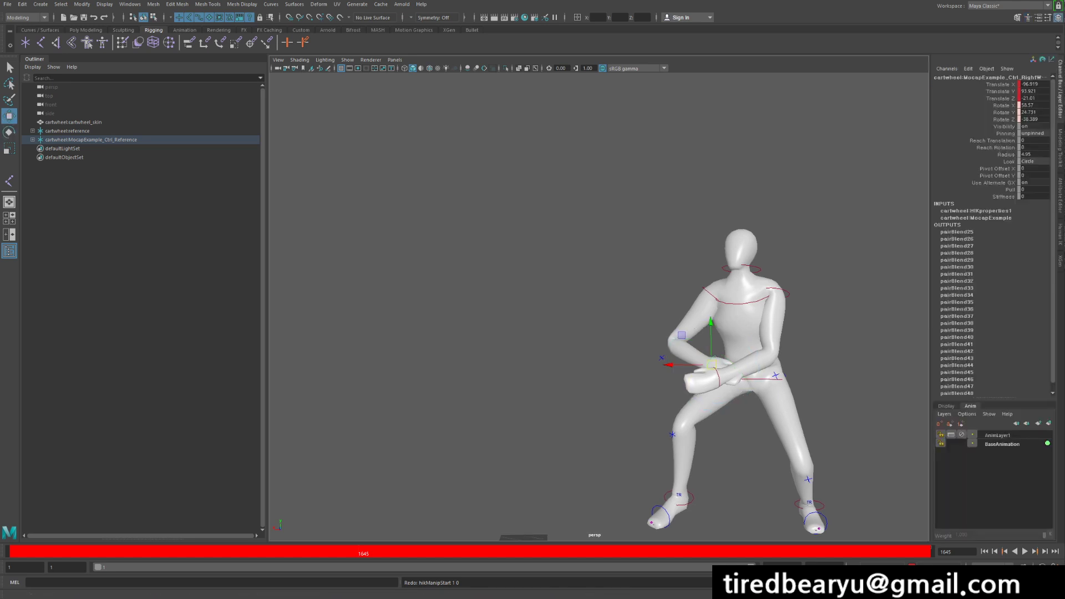
click(998, 436)
click(1049, 423)
click(998, 435)
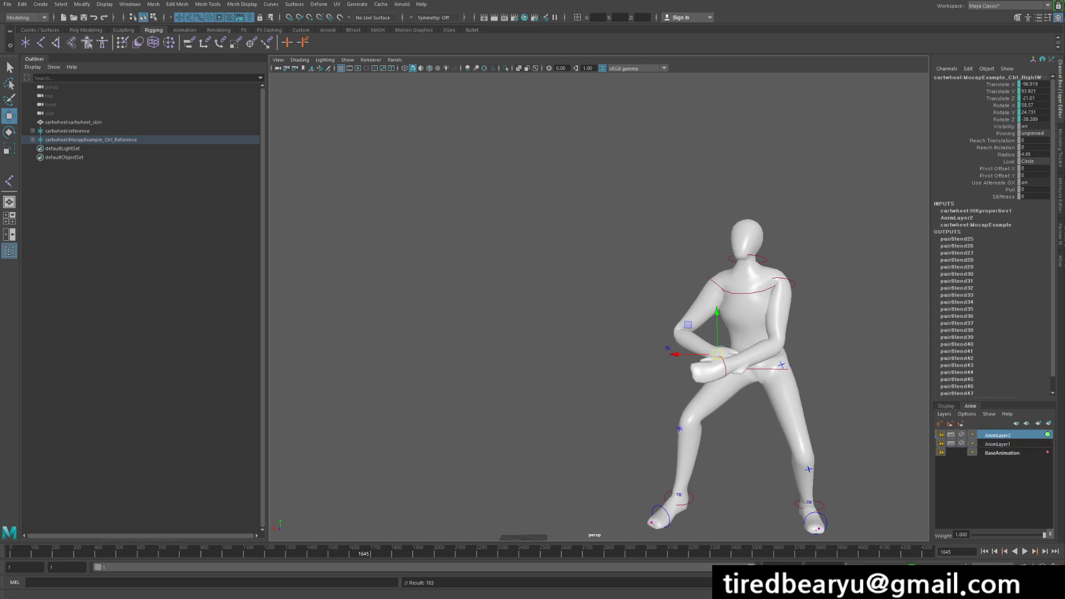
key(alt+v)
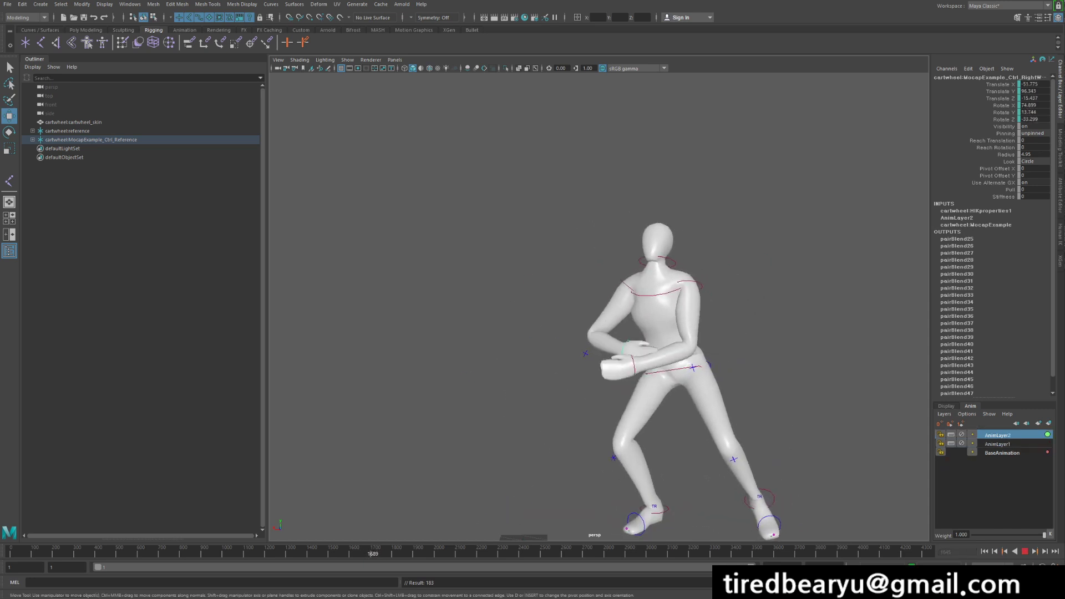
Step: Key the right wrist effector on AnimLayer2 at frame 1674, and key it with the hand raised to head height at frame 1809
key(alt+v)
key(s)
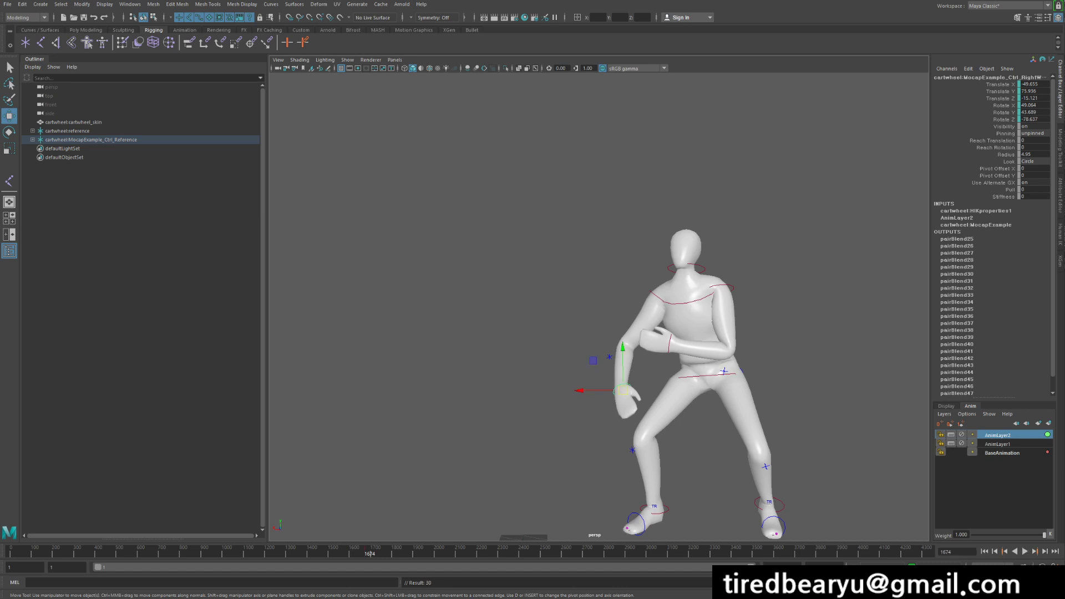
drag(370, 554, 398, 553)
drag(323, 294, 340, 208)
key(s)
key(q)
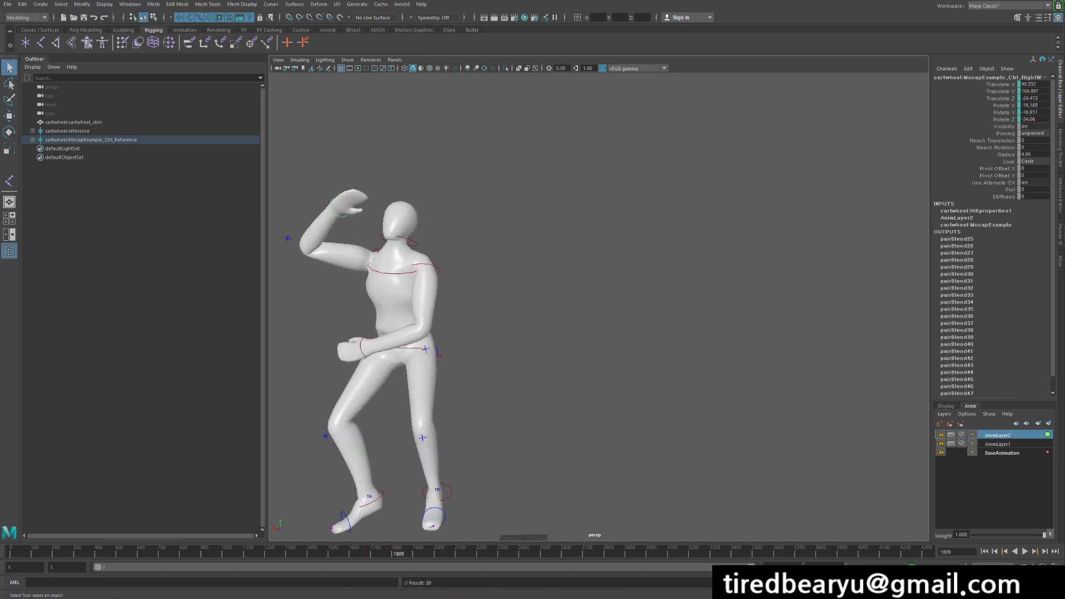
Step: Lower the right wrist effector to just below chest height at frame 1867, key it, and play the motion through to about frame 2102
key(alt+v)
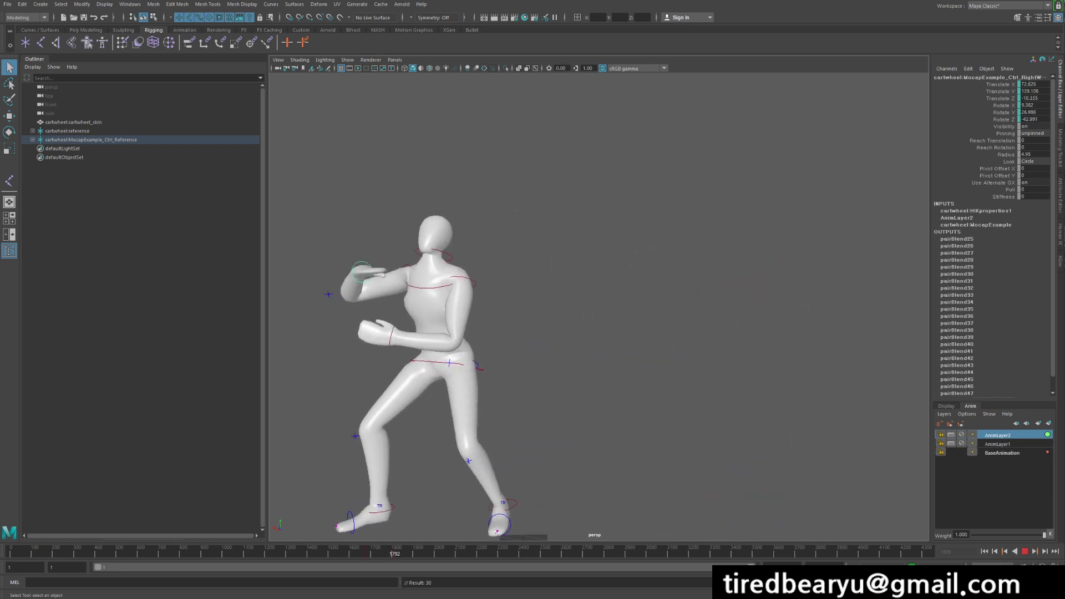
key(alt+v)
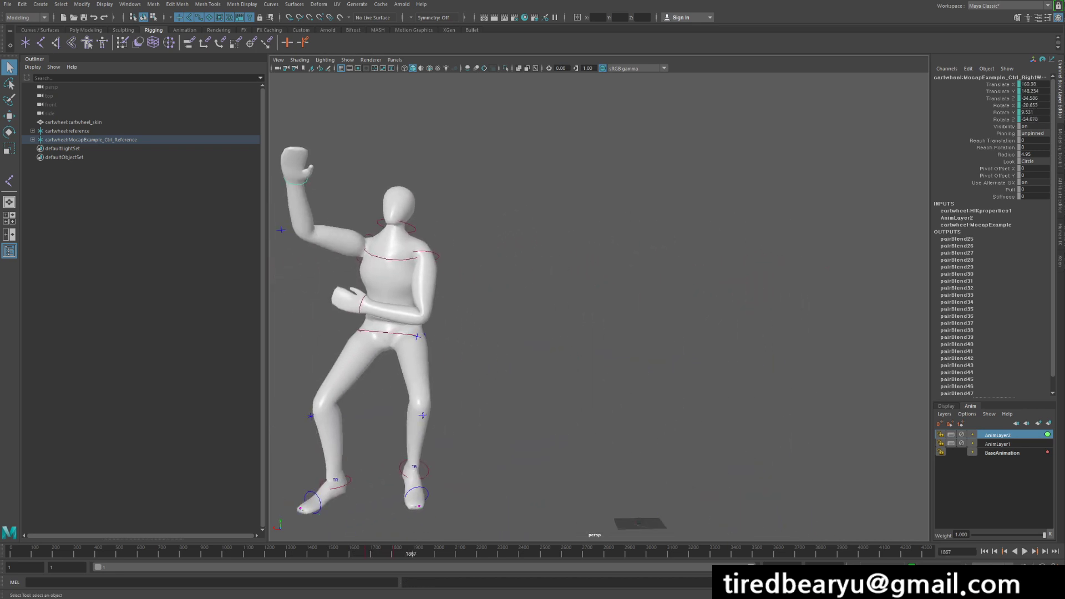
key(w)
drag(296, 179, 295, 298)
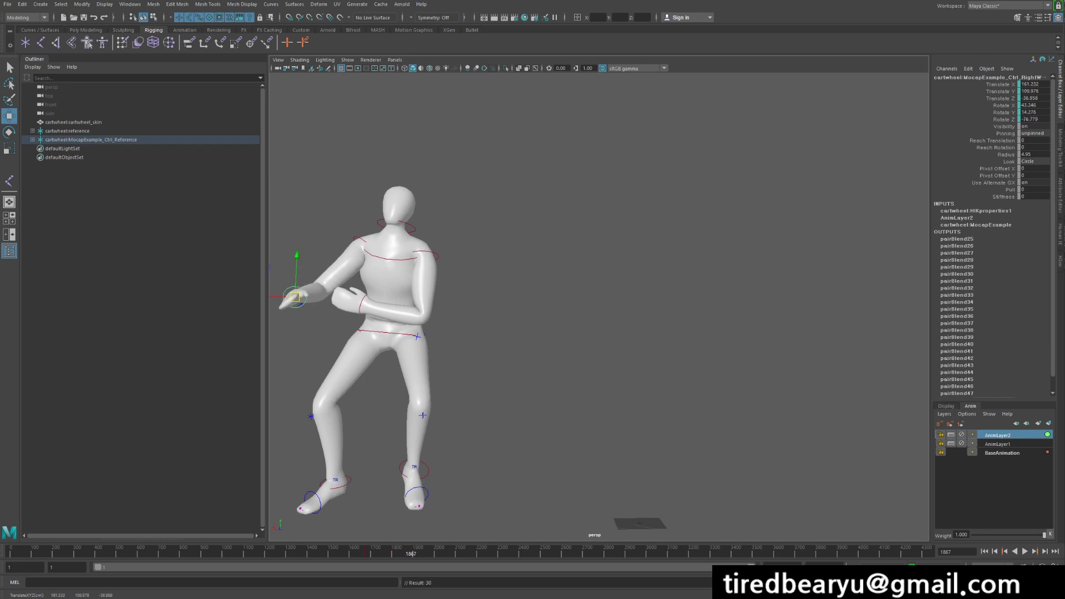
key(alt+v)
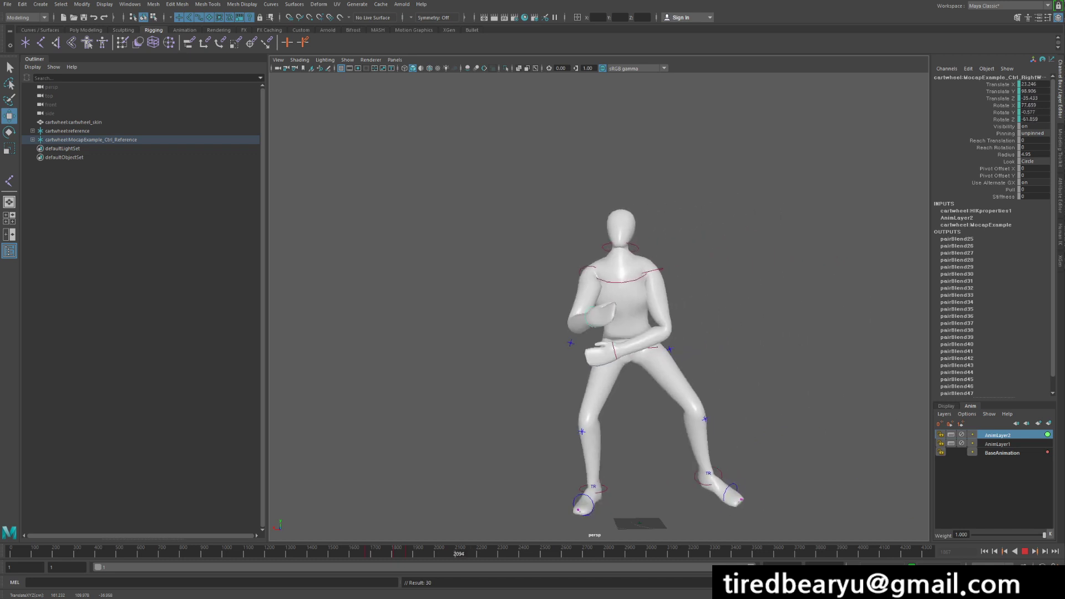
key(alt+v)
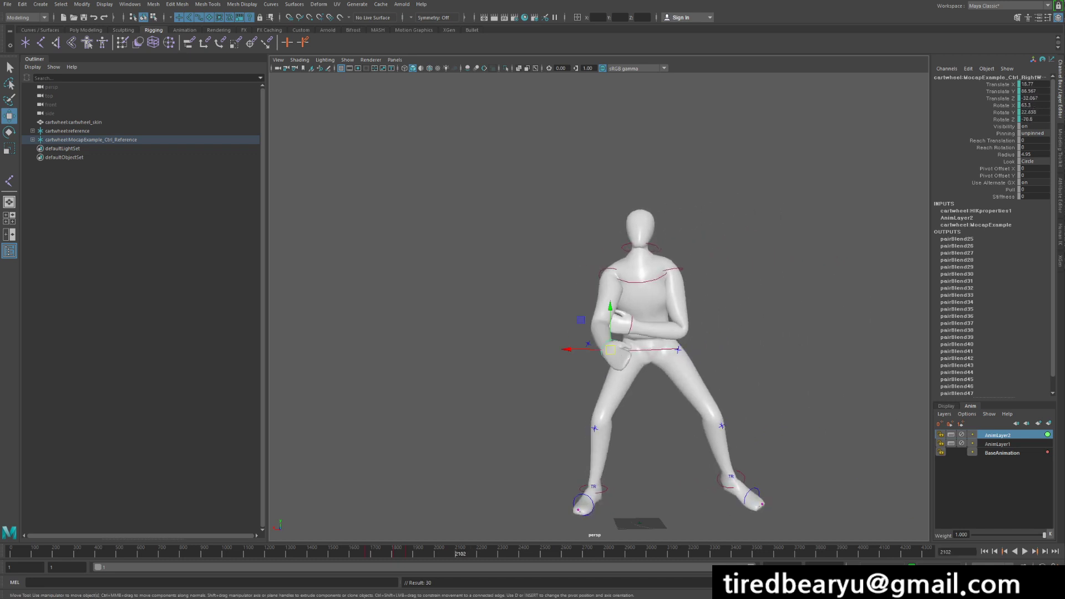